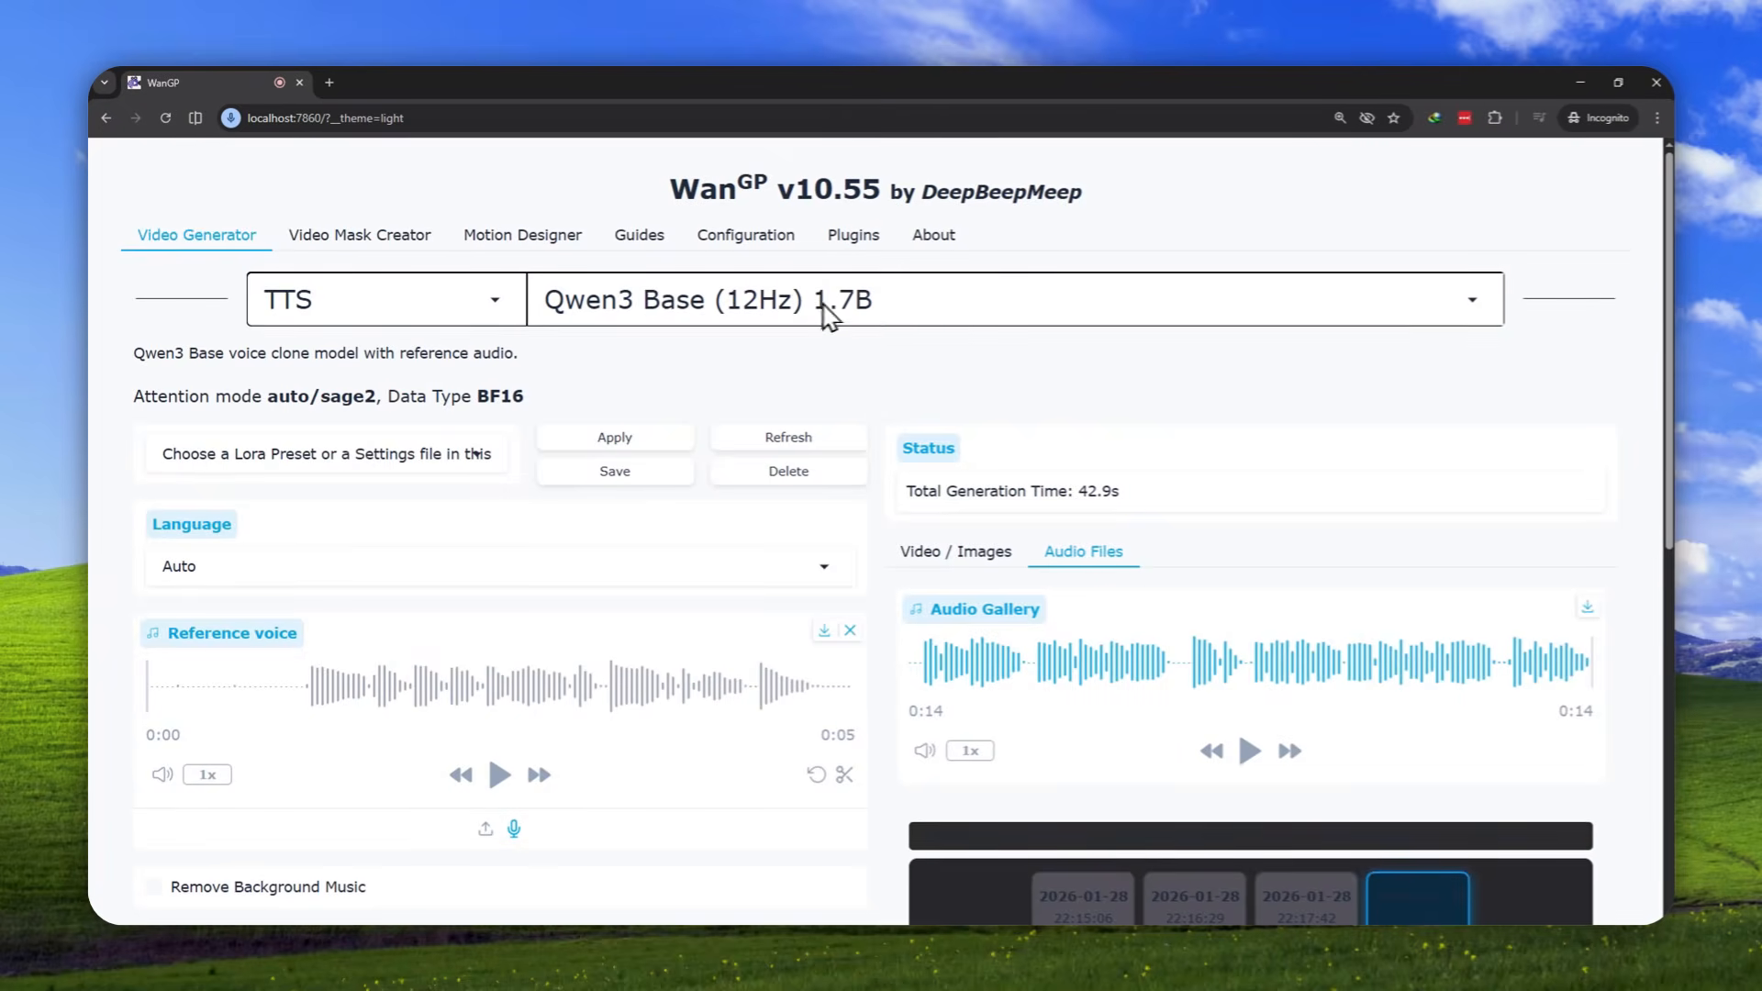
Minimize the WanGP browser window and examine the headline of the Qwen3-TTS blog post
left_click(1579, 84)
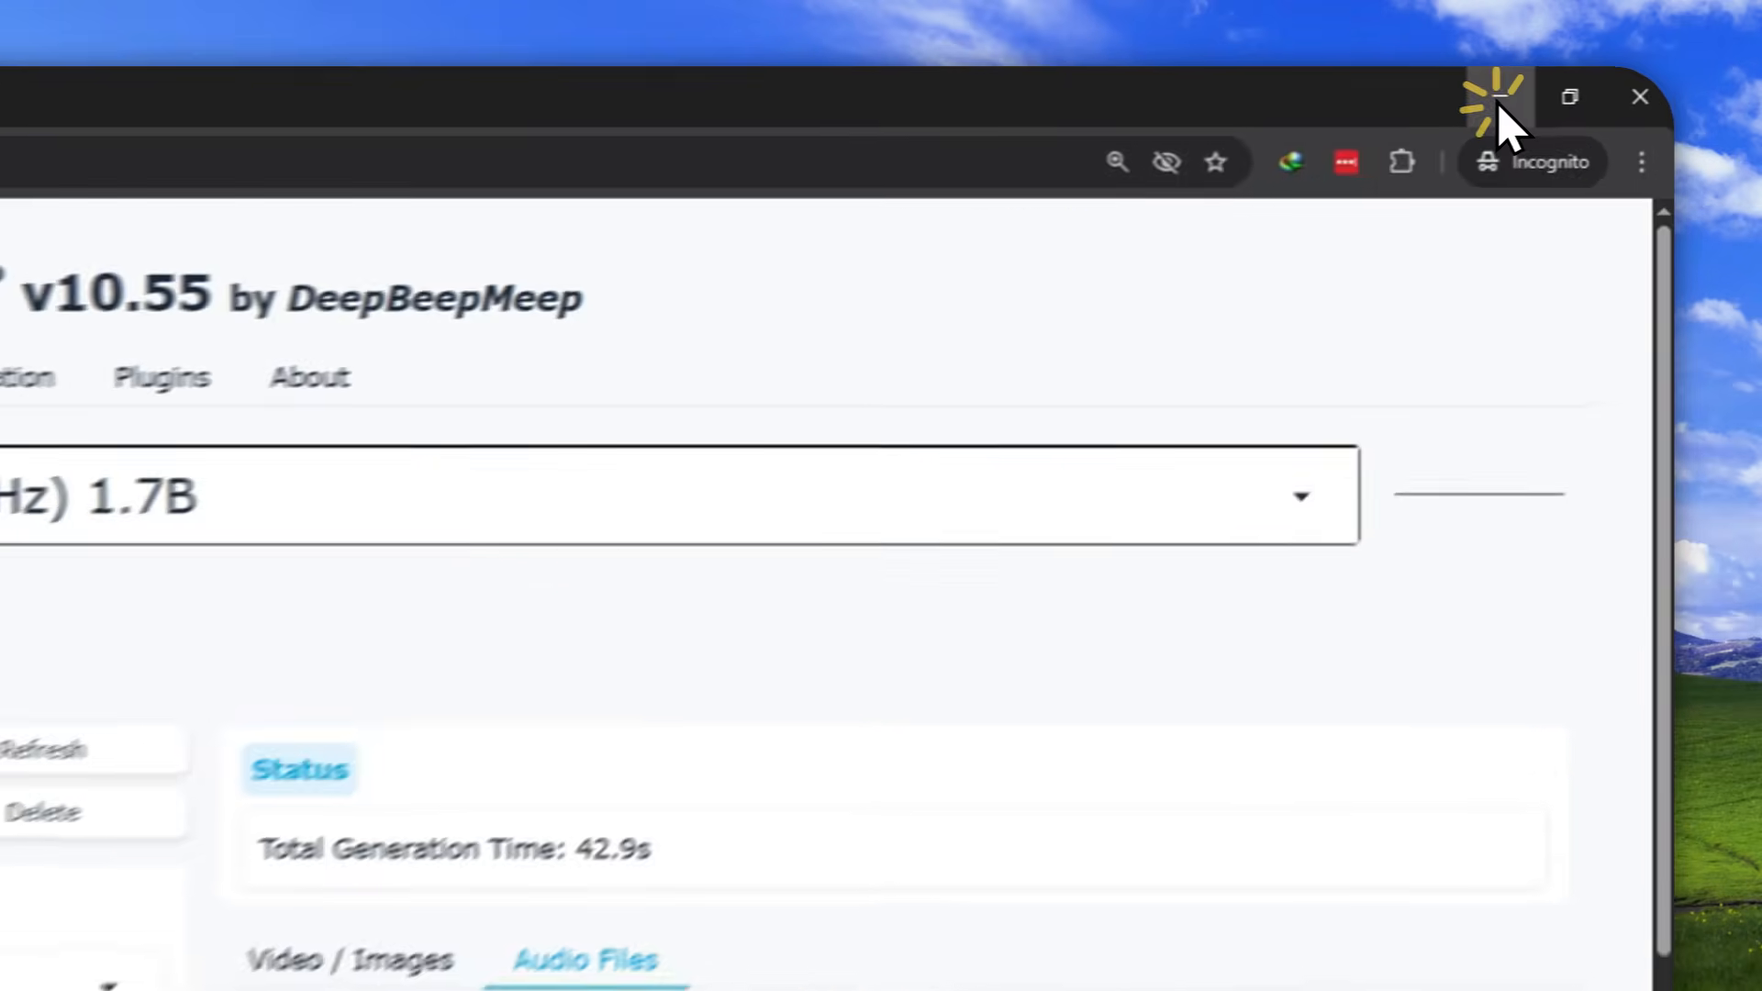
left_click_drag(543, 551, 1228, 602)
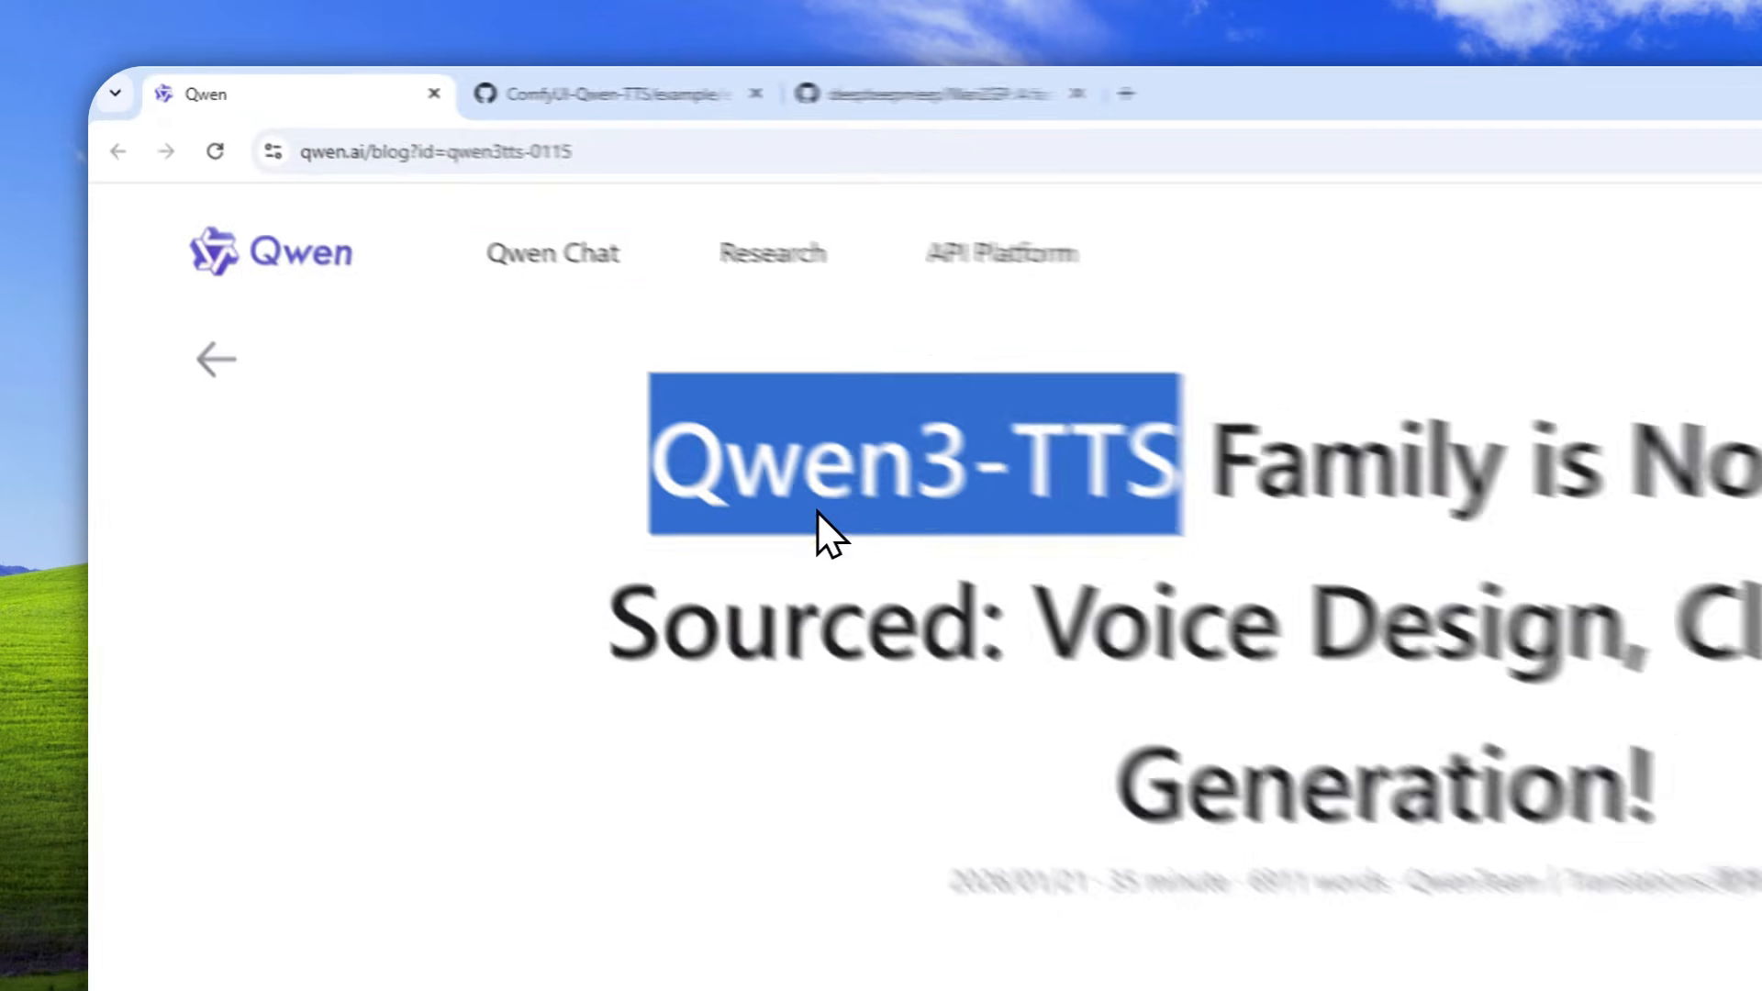
left_click(561, 335)
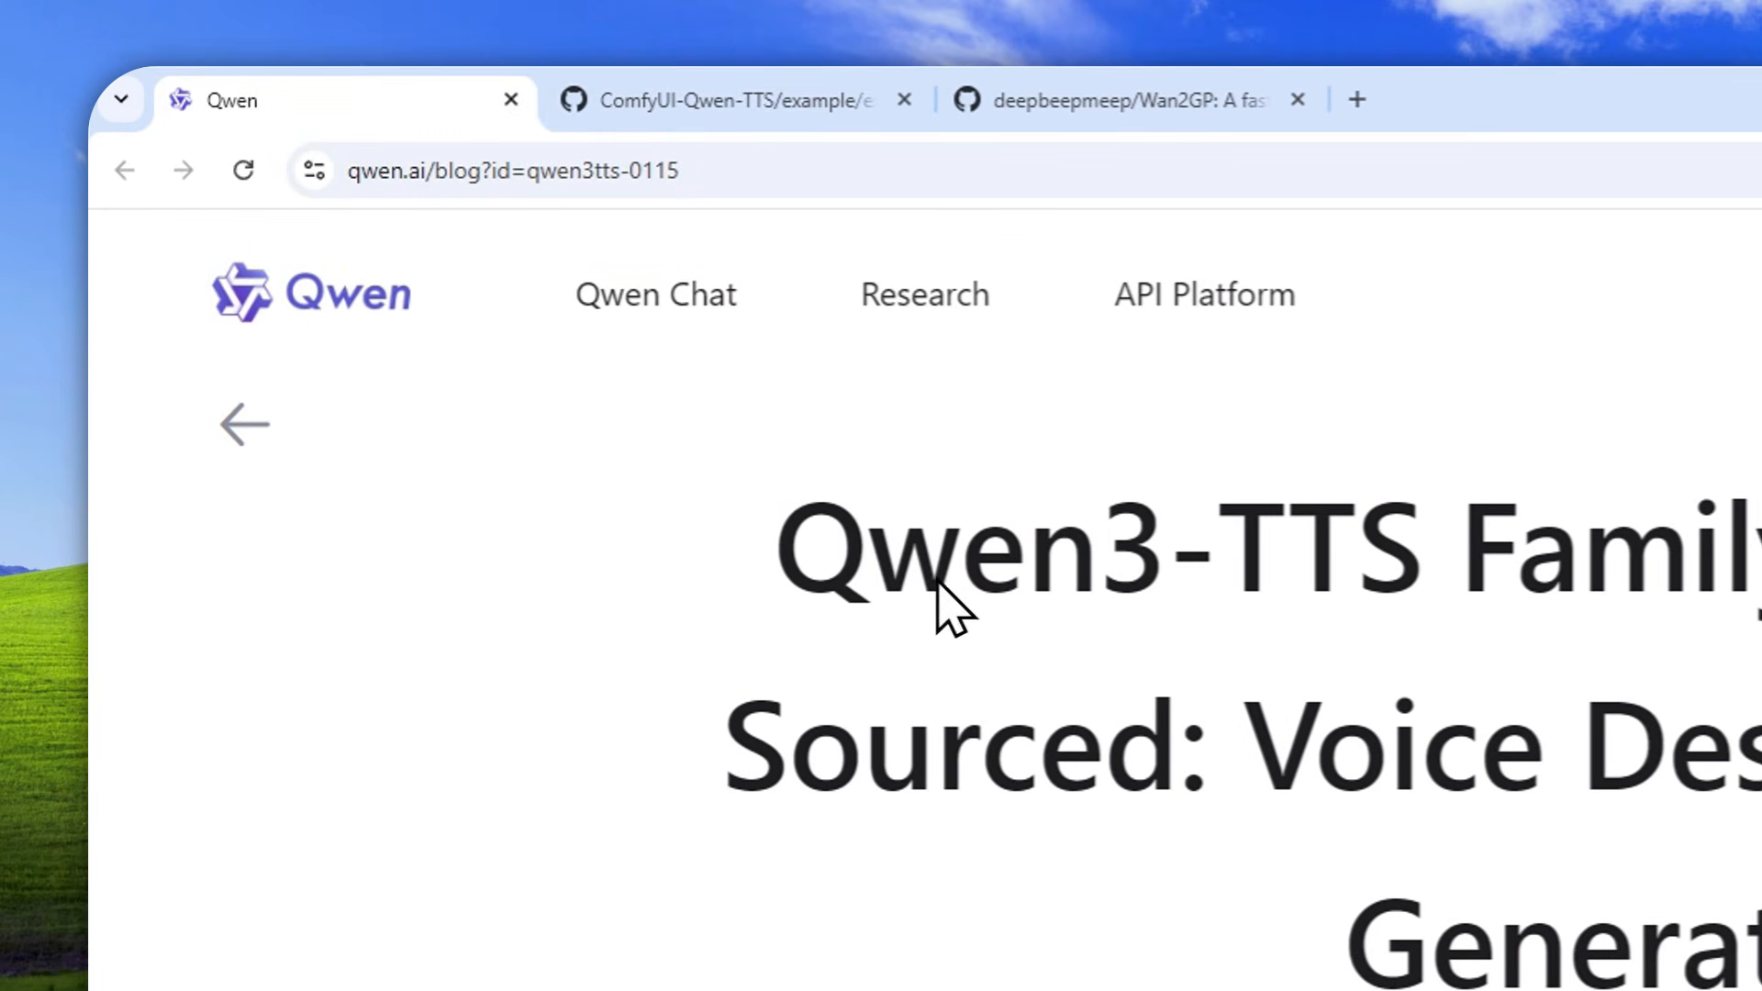
Examine the example.png workflow in the ComfyUI-Qwen-TTS repository alongside the Qwen3-TTS blog post
left_click(675, 101)
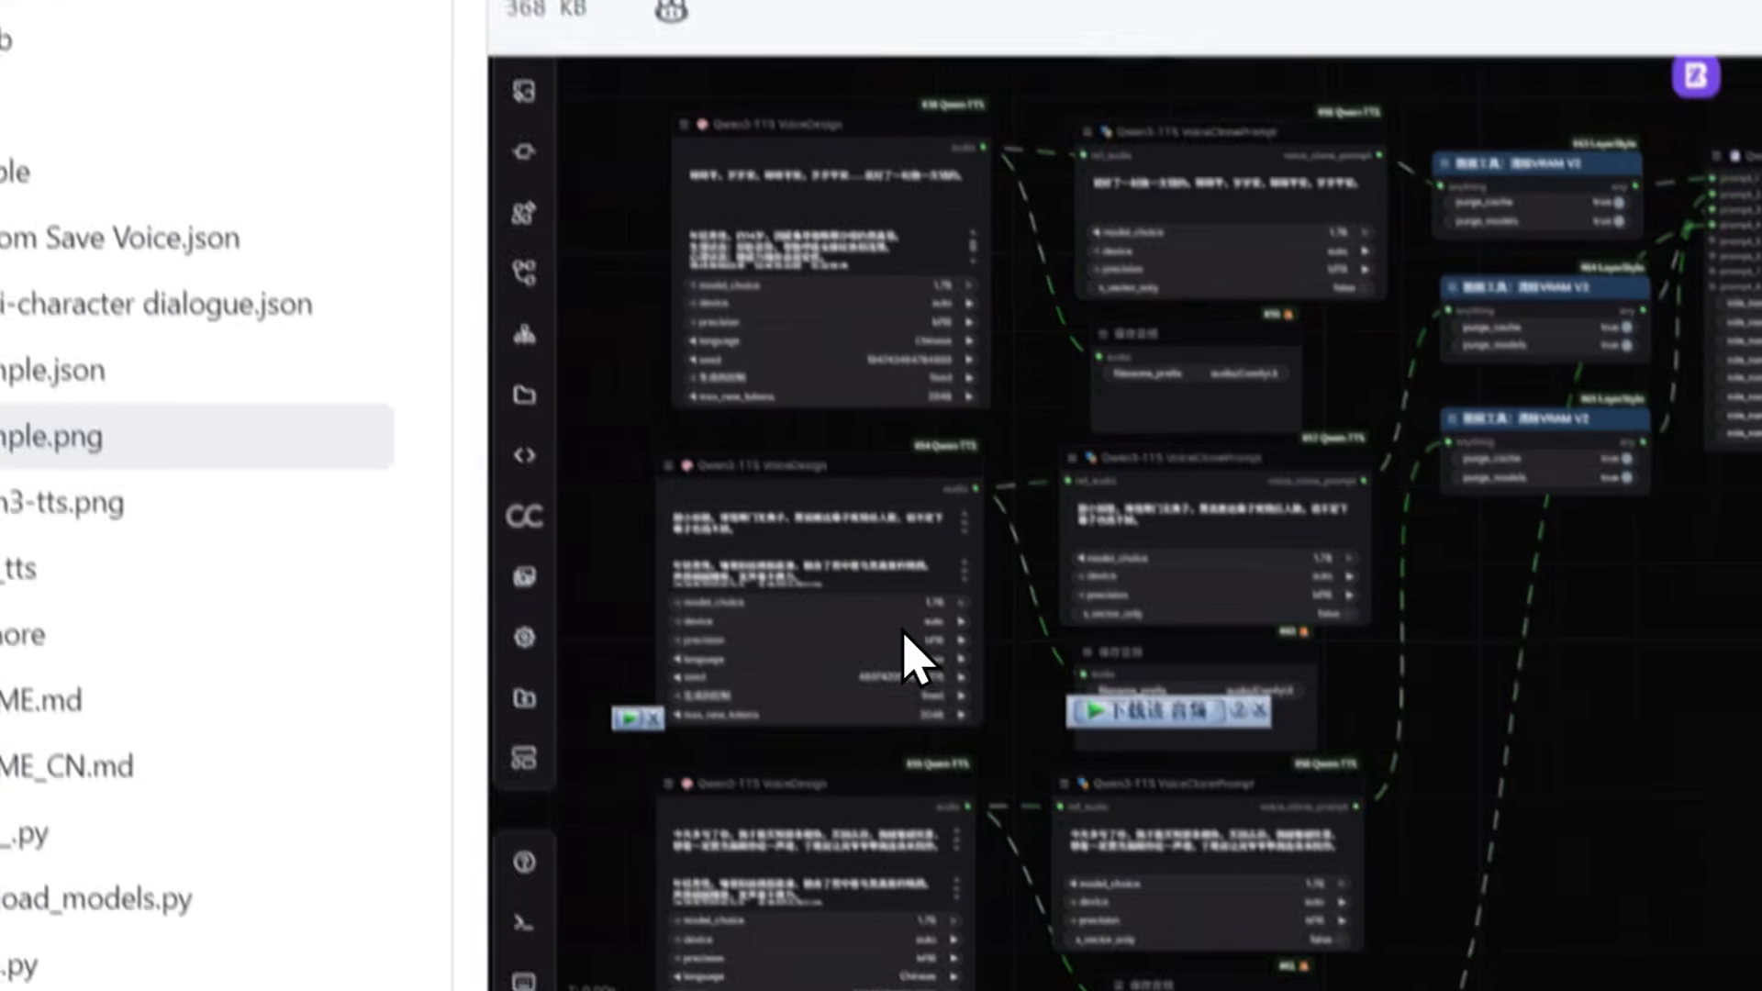
left_click(977, 916)
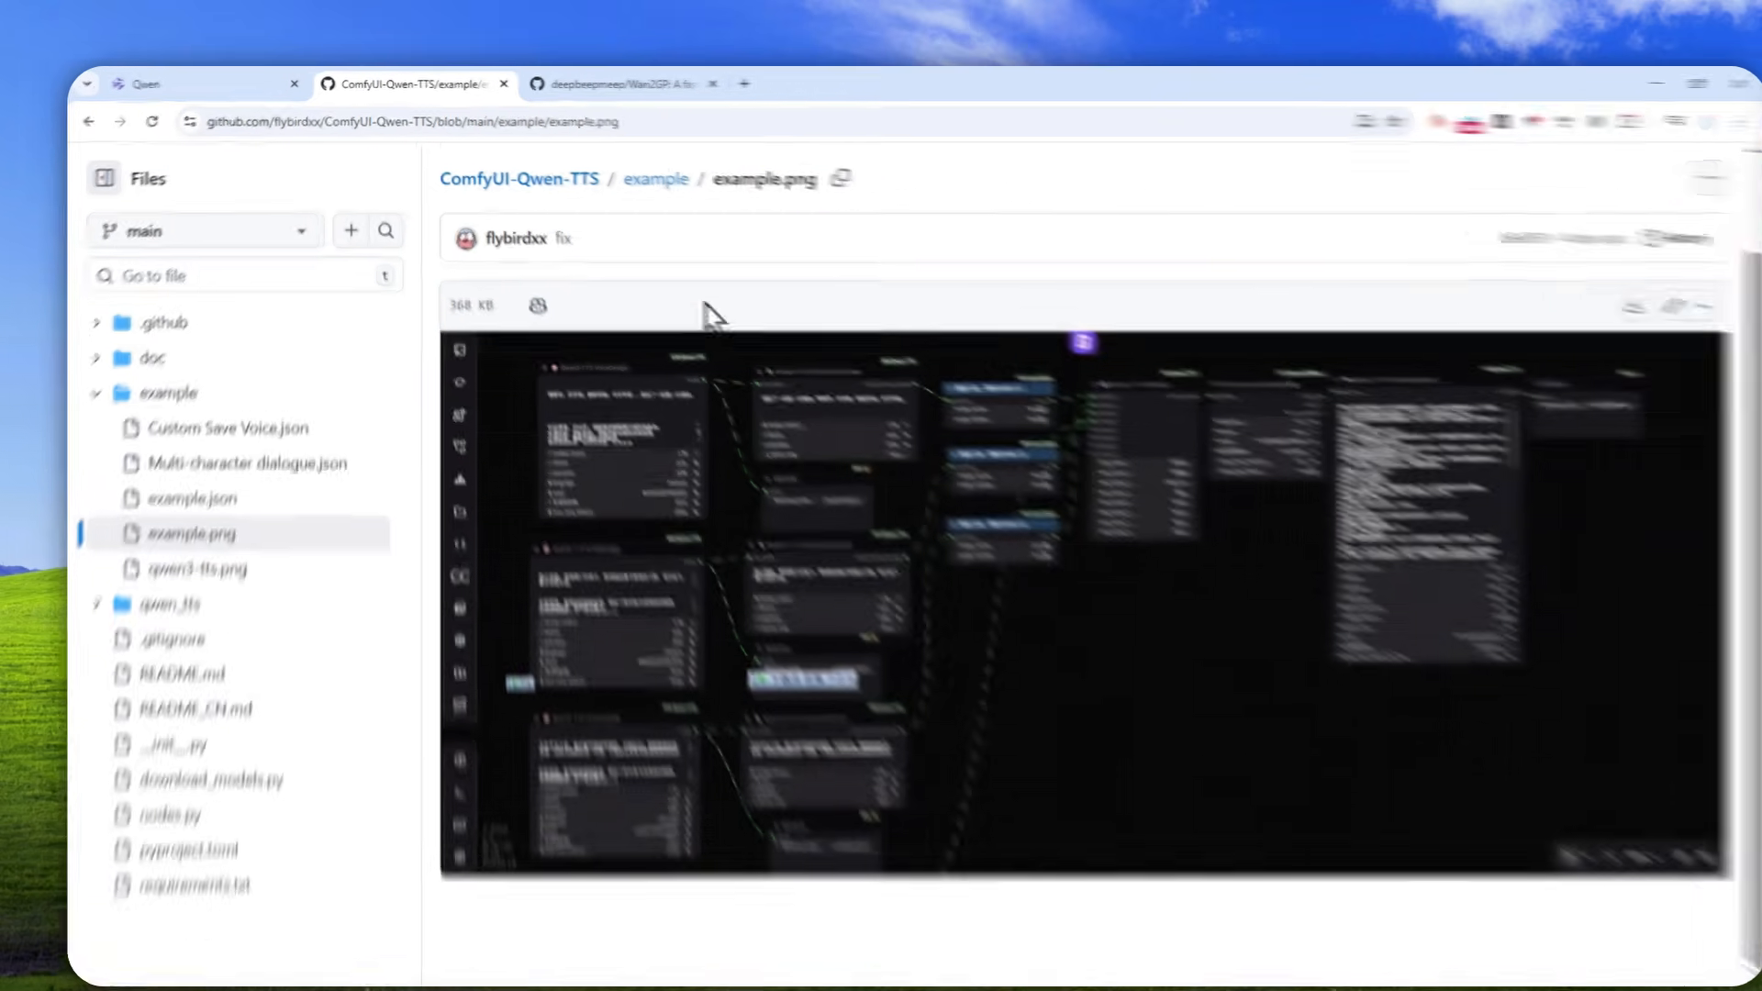
left_click(158, 82)
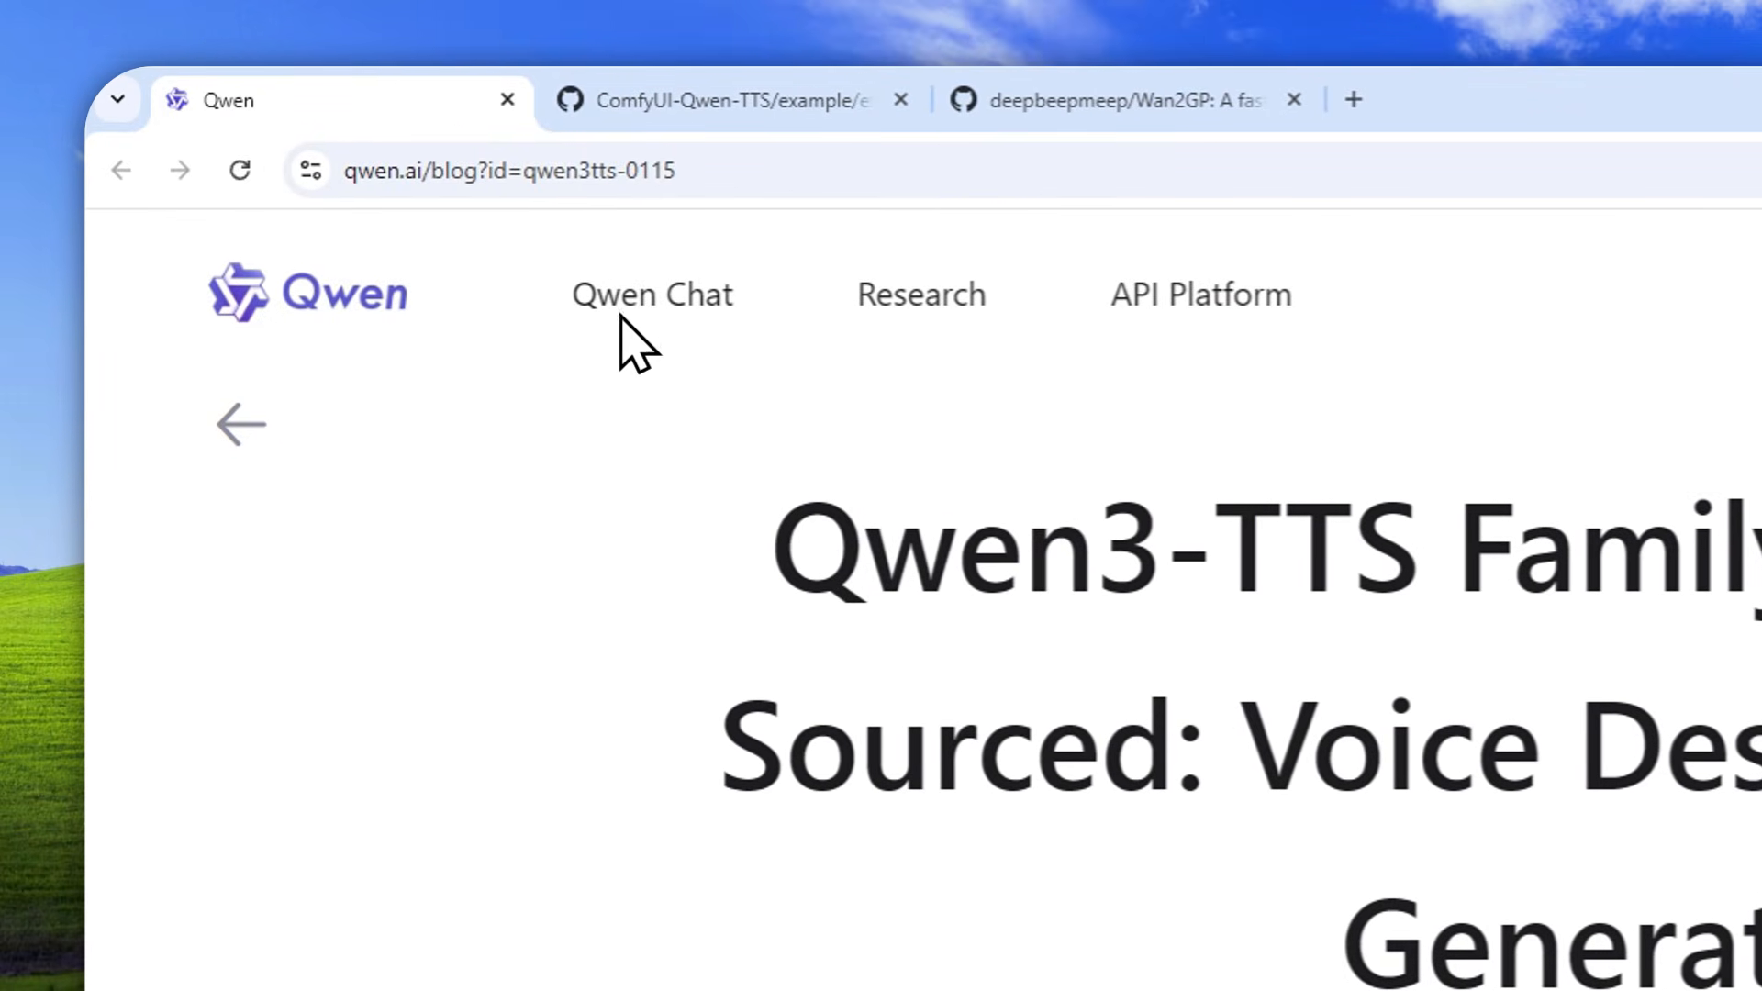
left_click(661, 101)
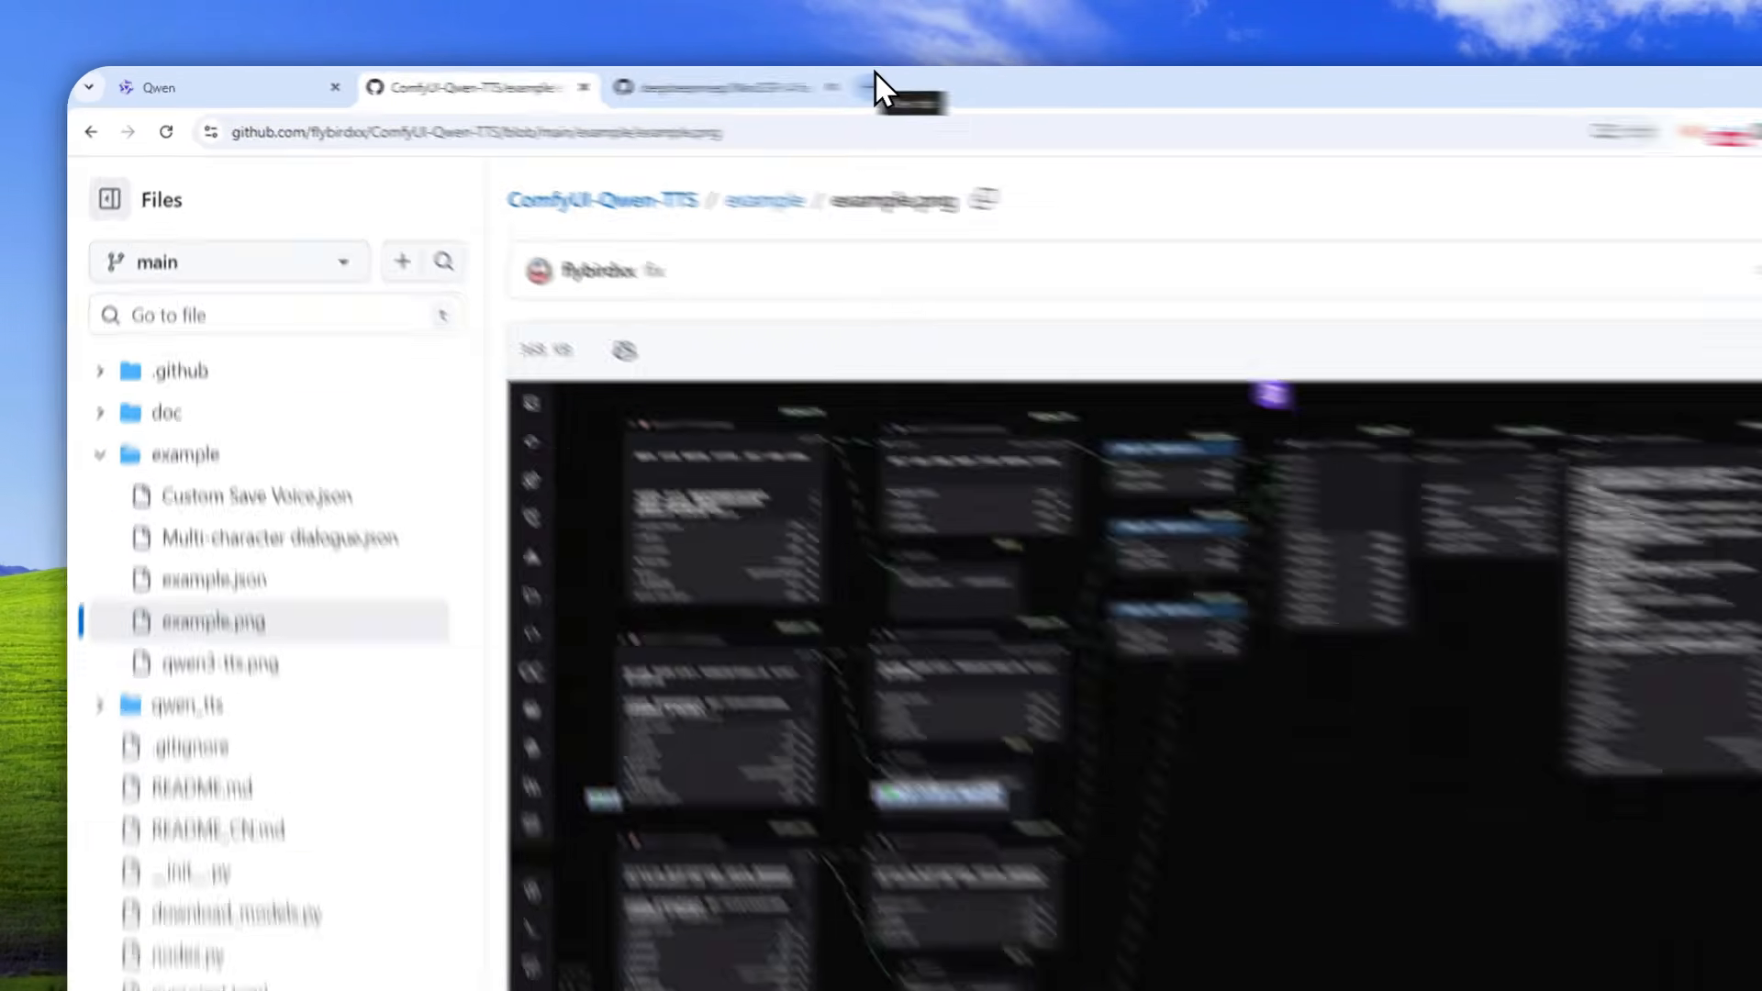
Search Google for "stability matrix" in a new browser tab and open the LykosAI/StabilityMatrix GitHub repository
left_click(721, 82)
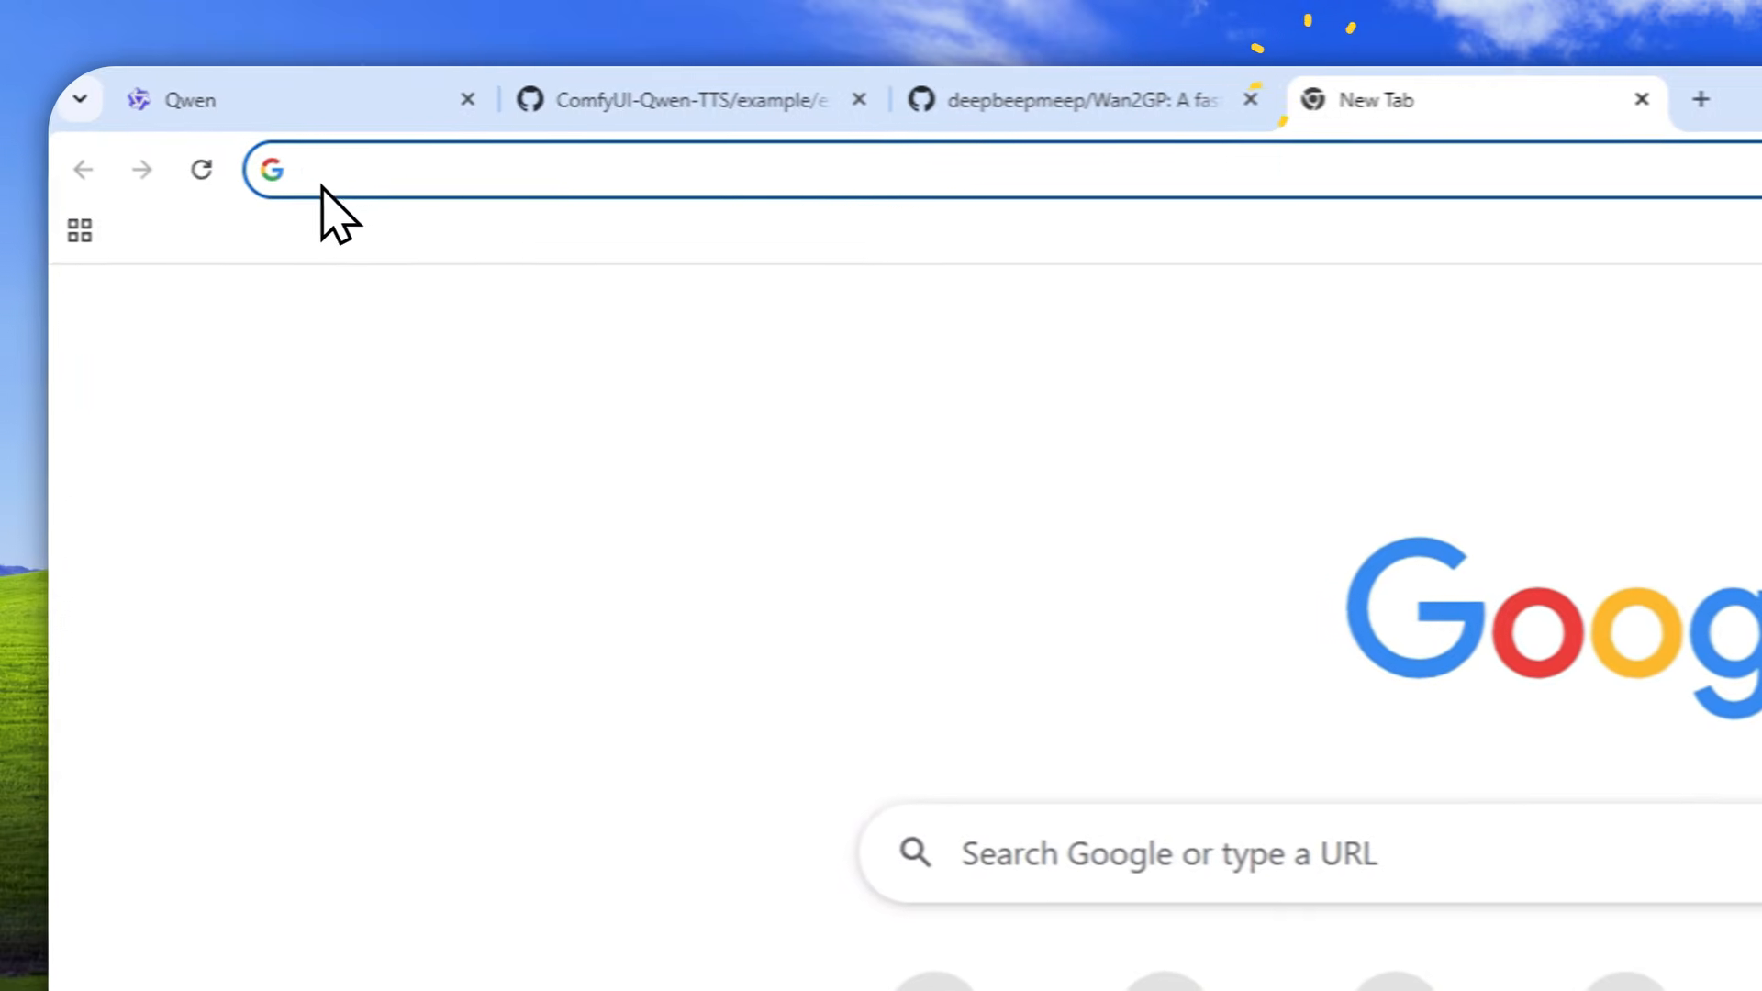
left_click(236, 117)
type("stability matrix")
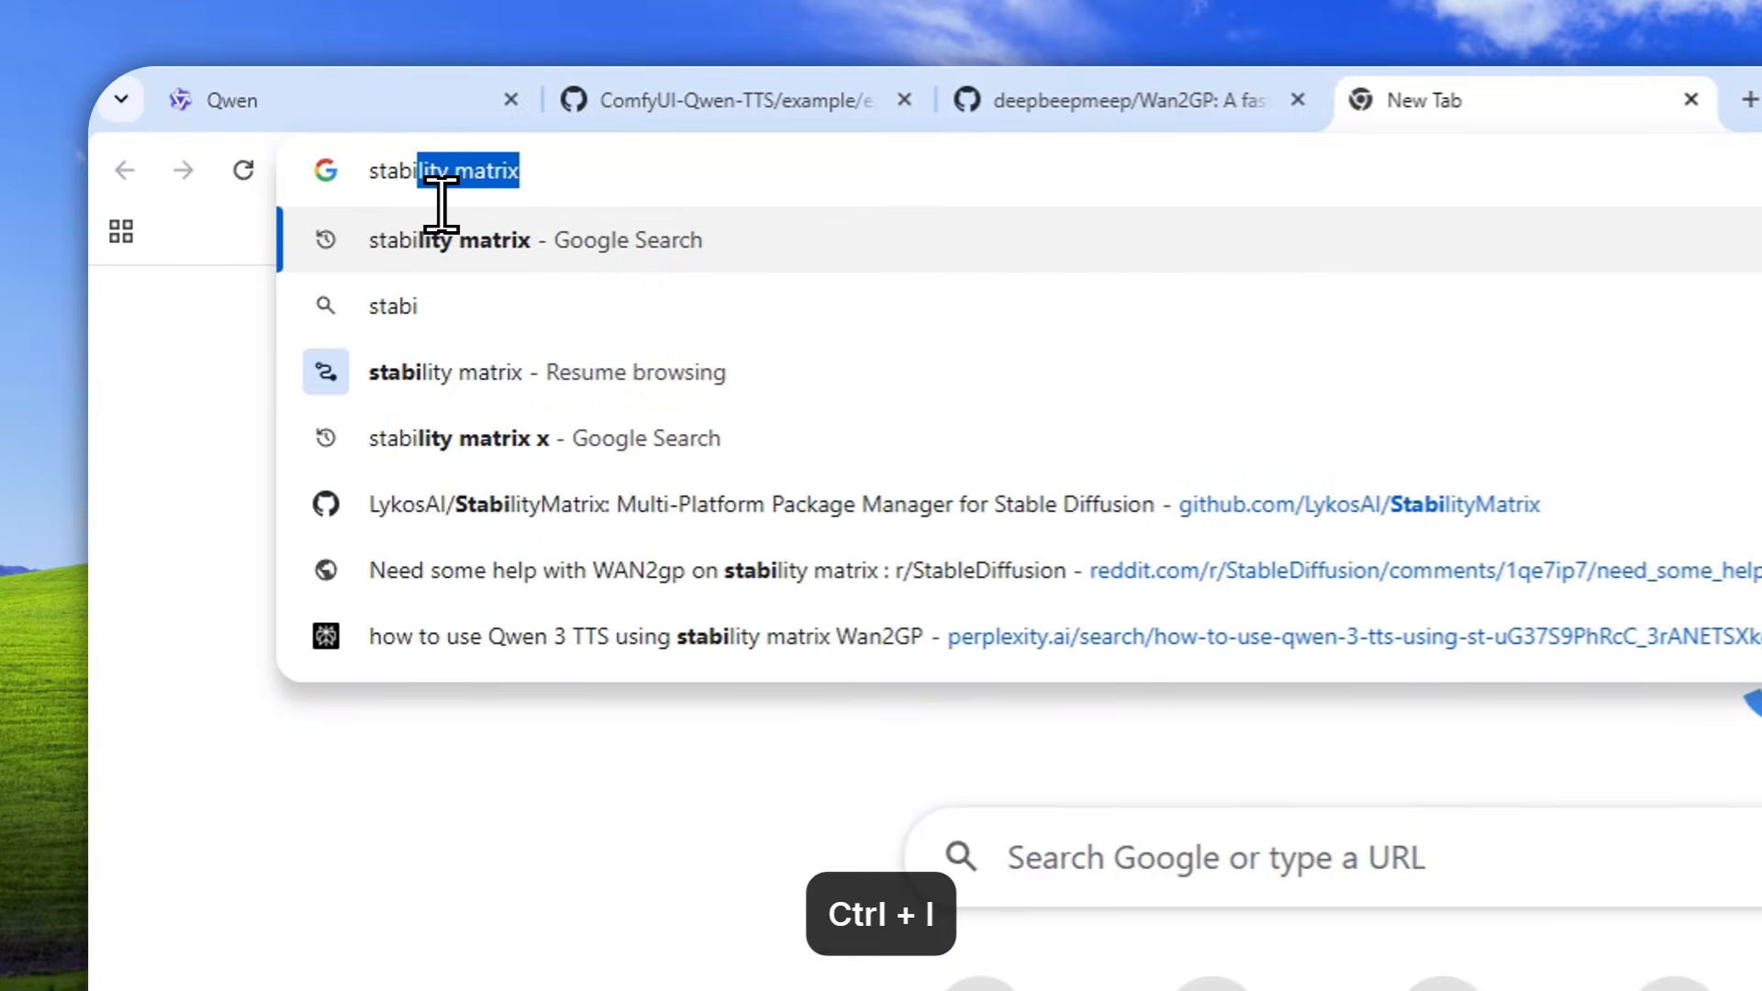
key("ctrl+Right")
left_click(415, 234)
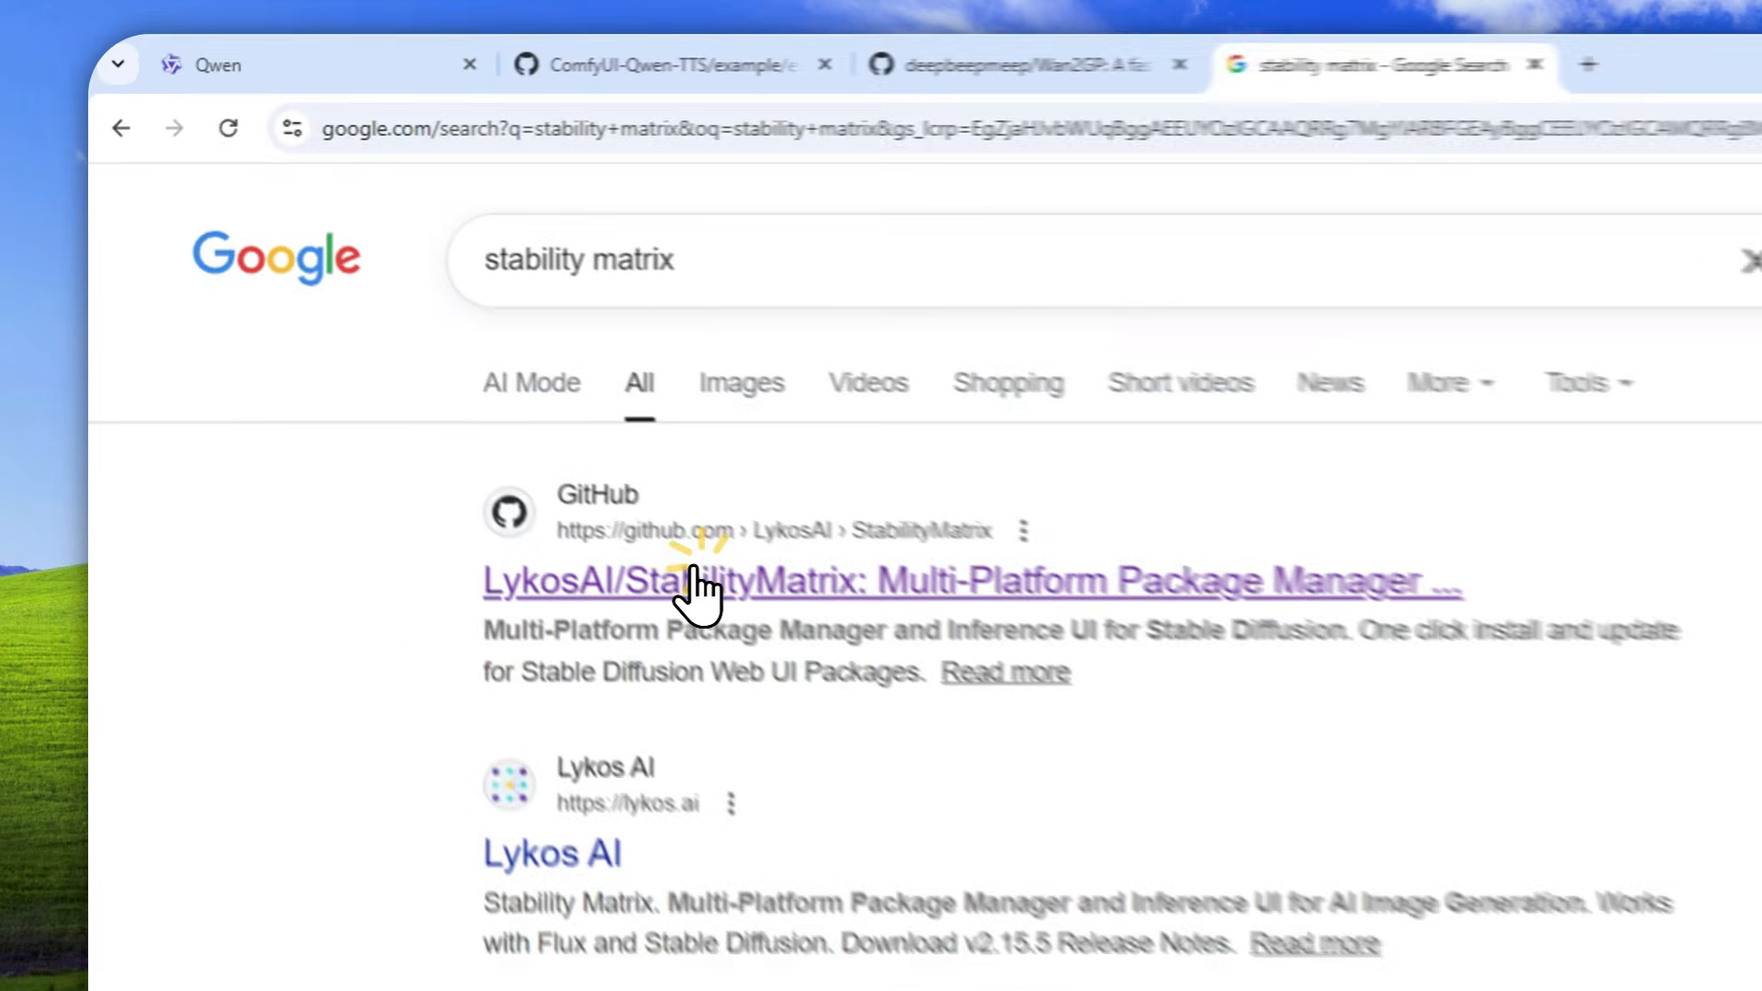
left_click(422, 369)
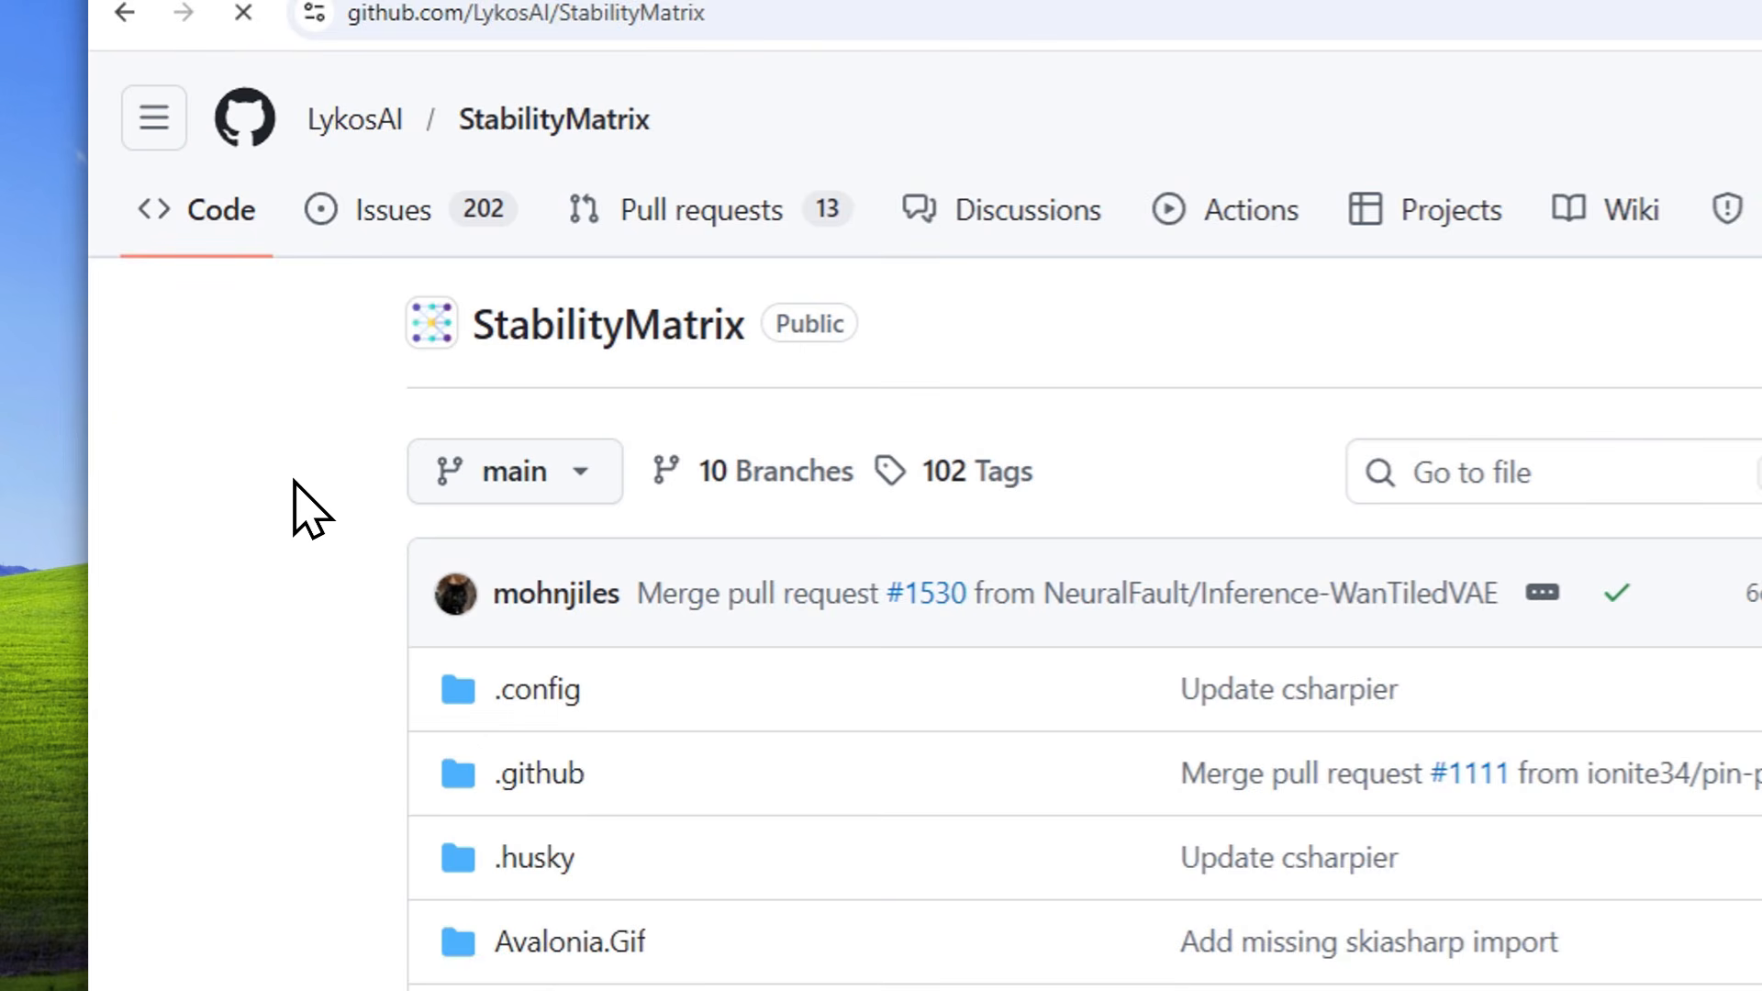
Find the operating-system download links in the README of the StabilityMatrix repository
scroll(294, 480, "down", 4)
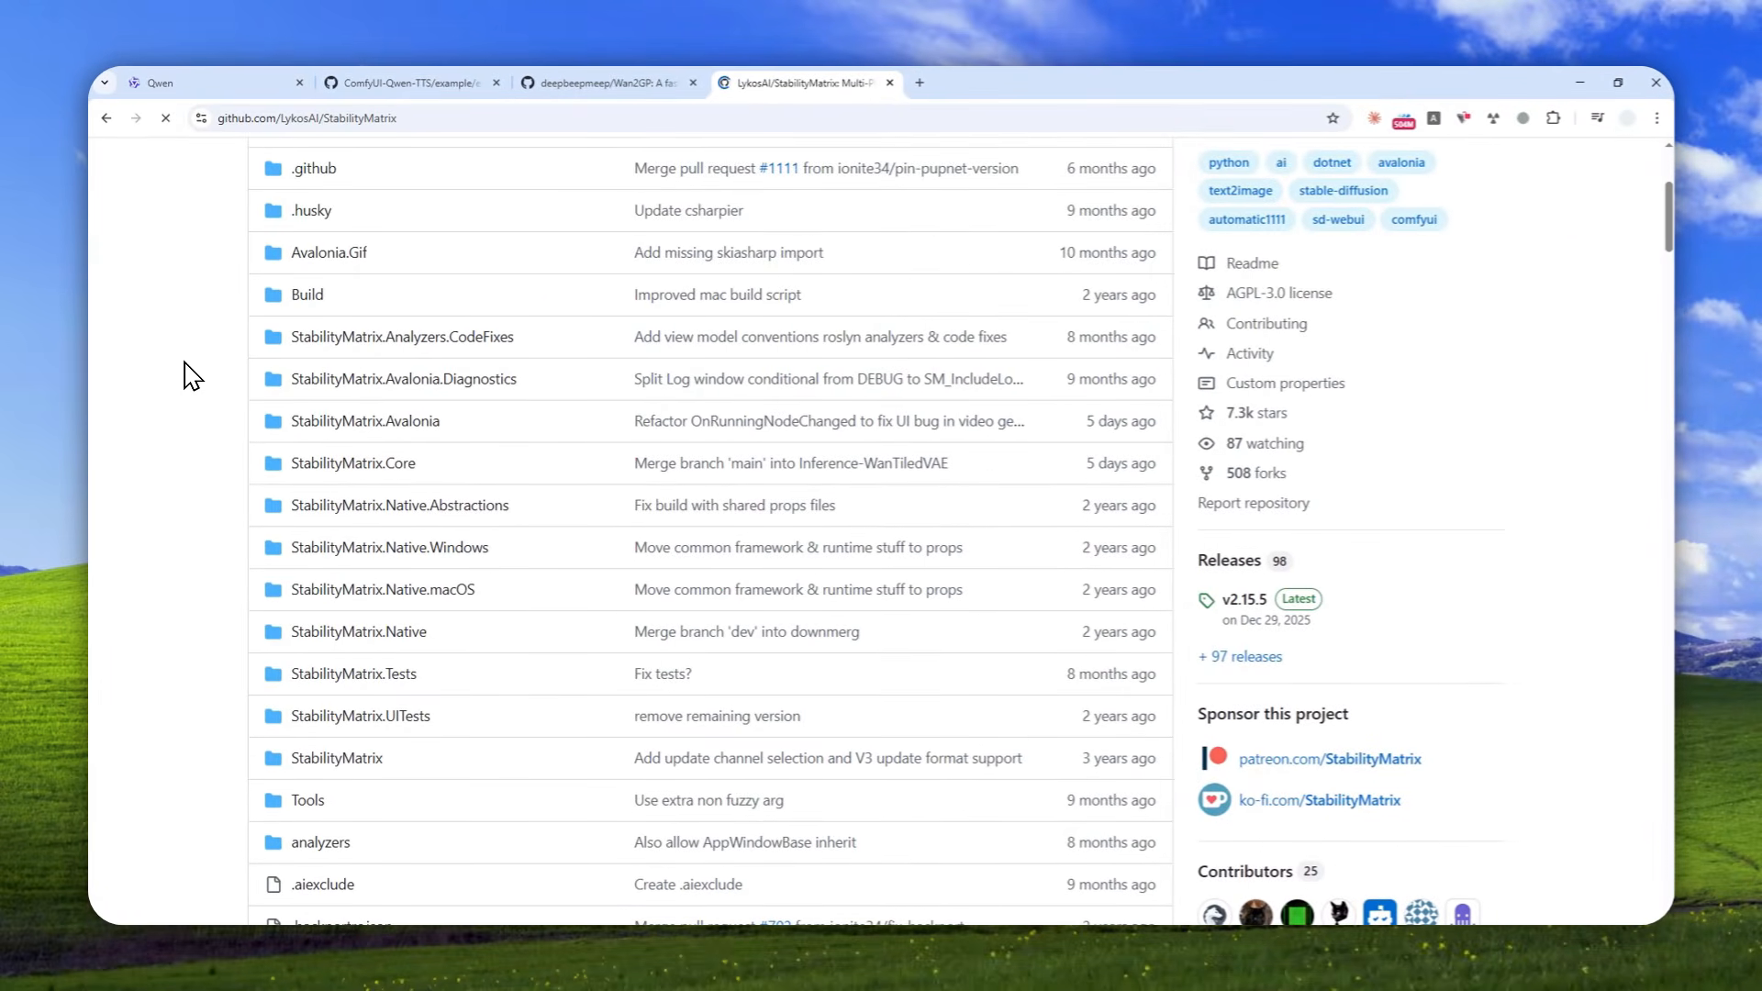
scroll(190, 376, "down", 3)
scroll(191, 377, "down", 3)
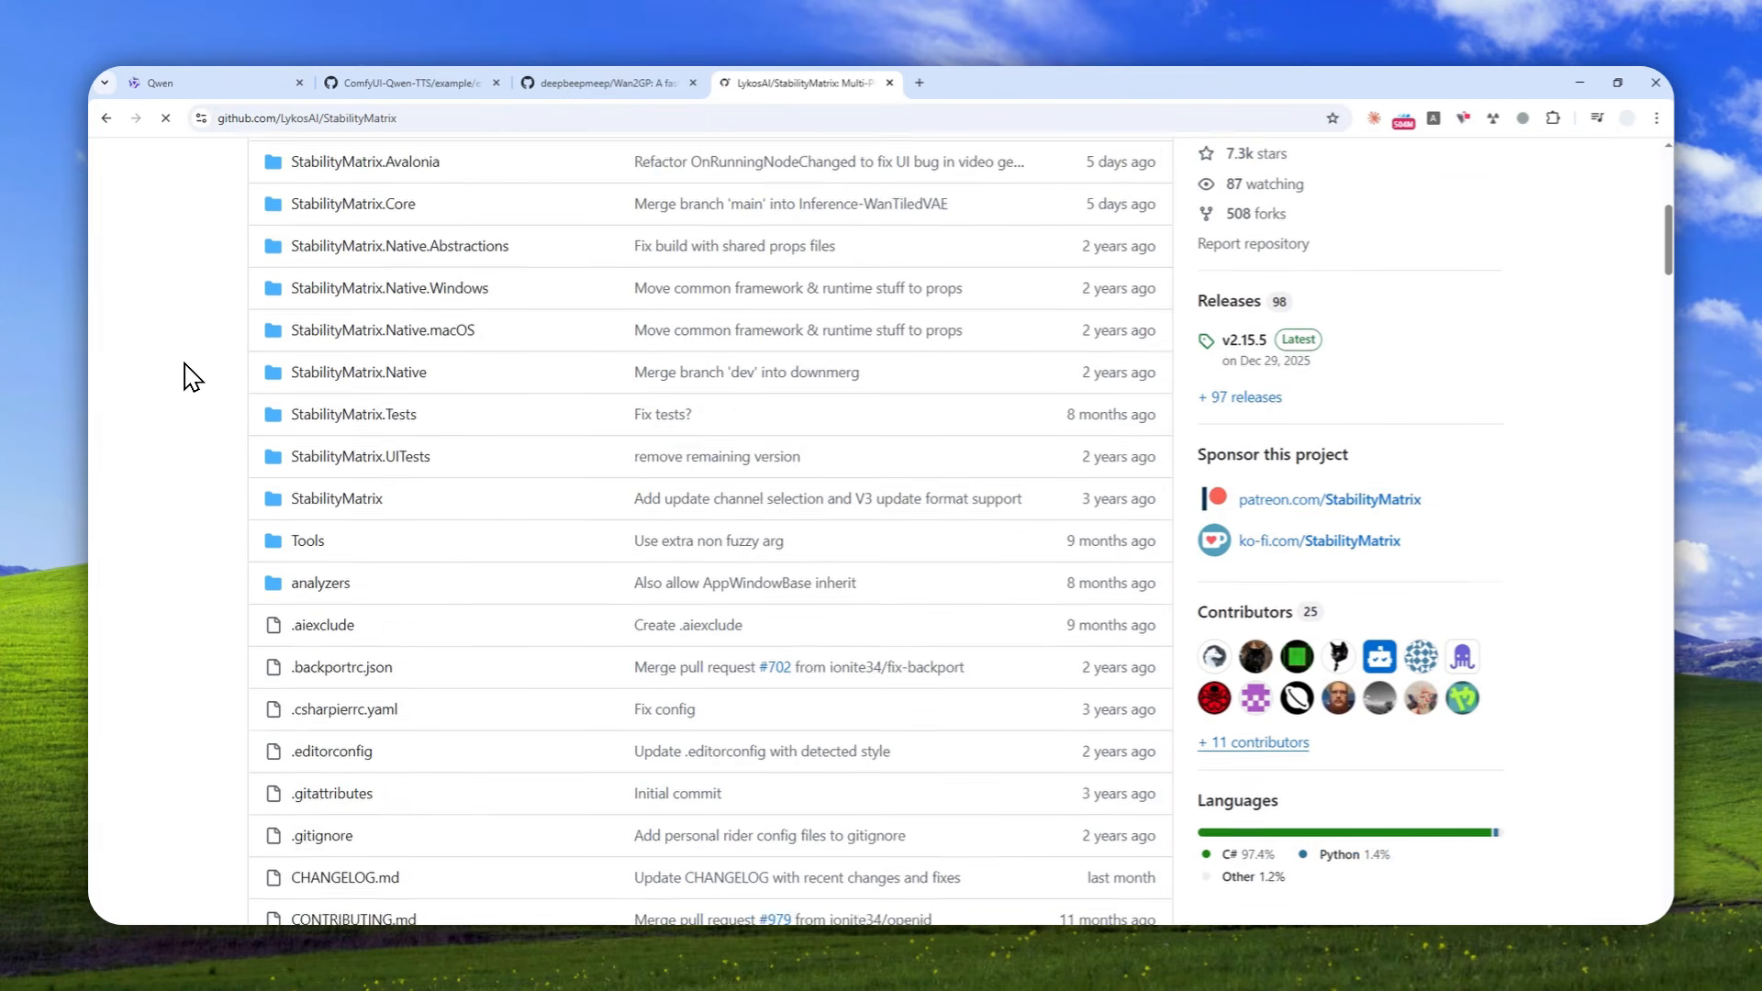
scroll(193, 376, "down", 3)
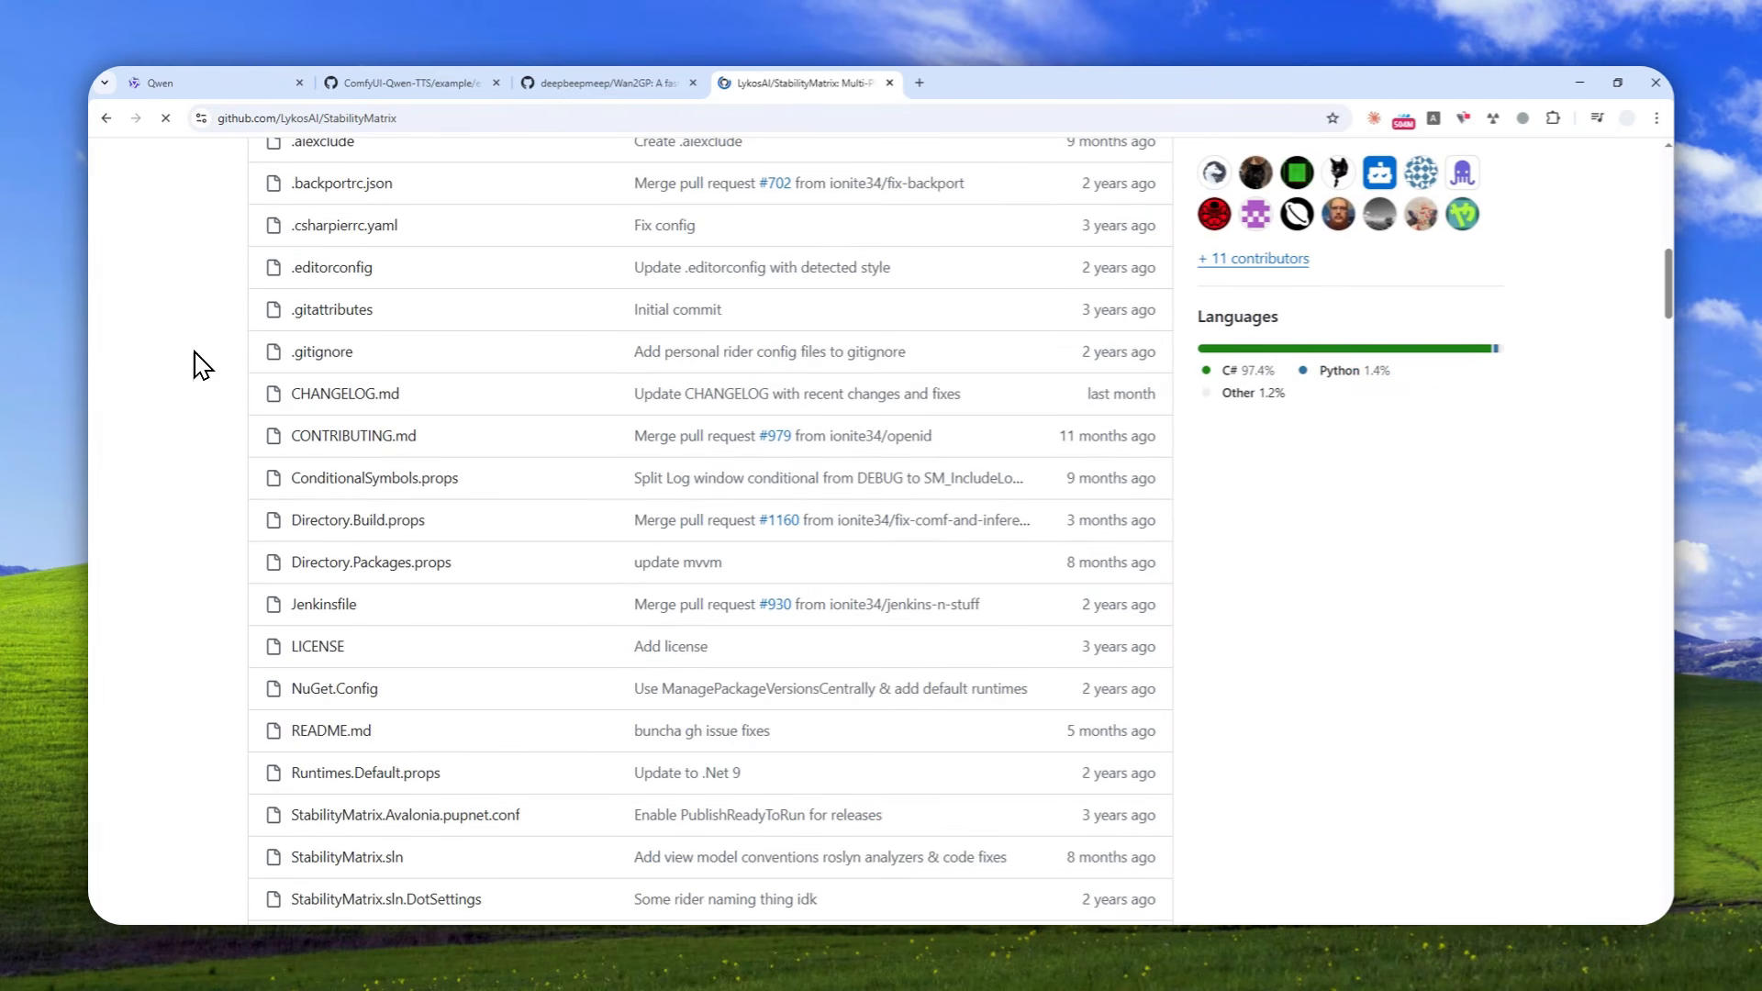
scroll(201, 366, "down", 10)
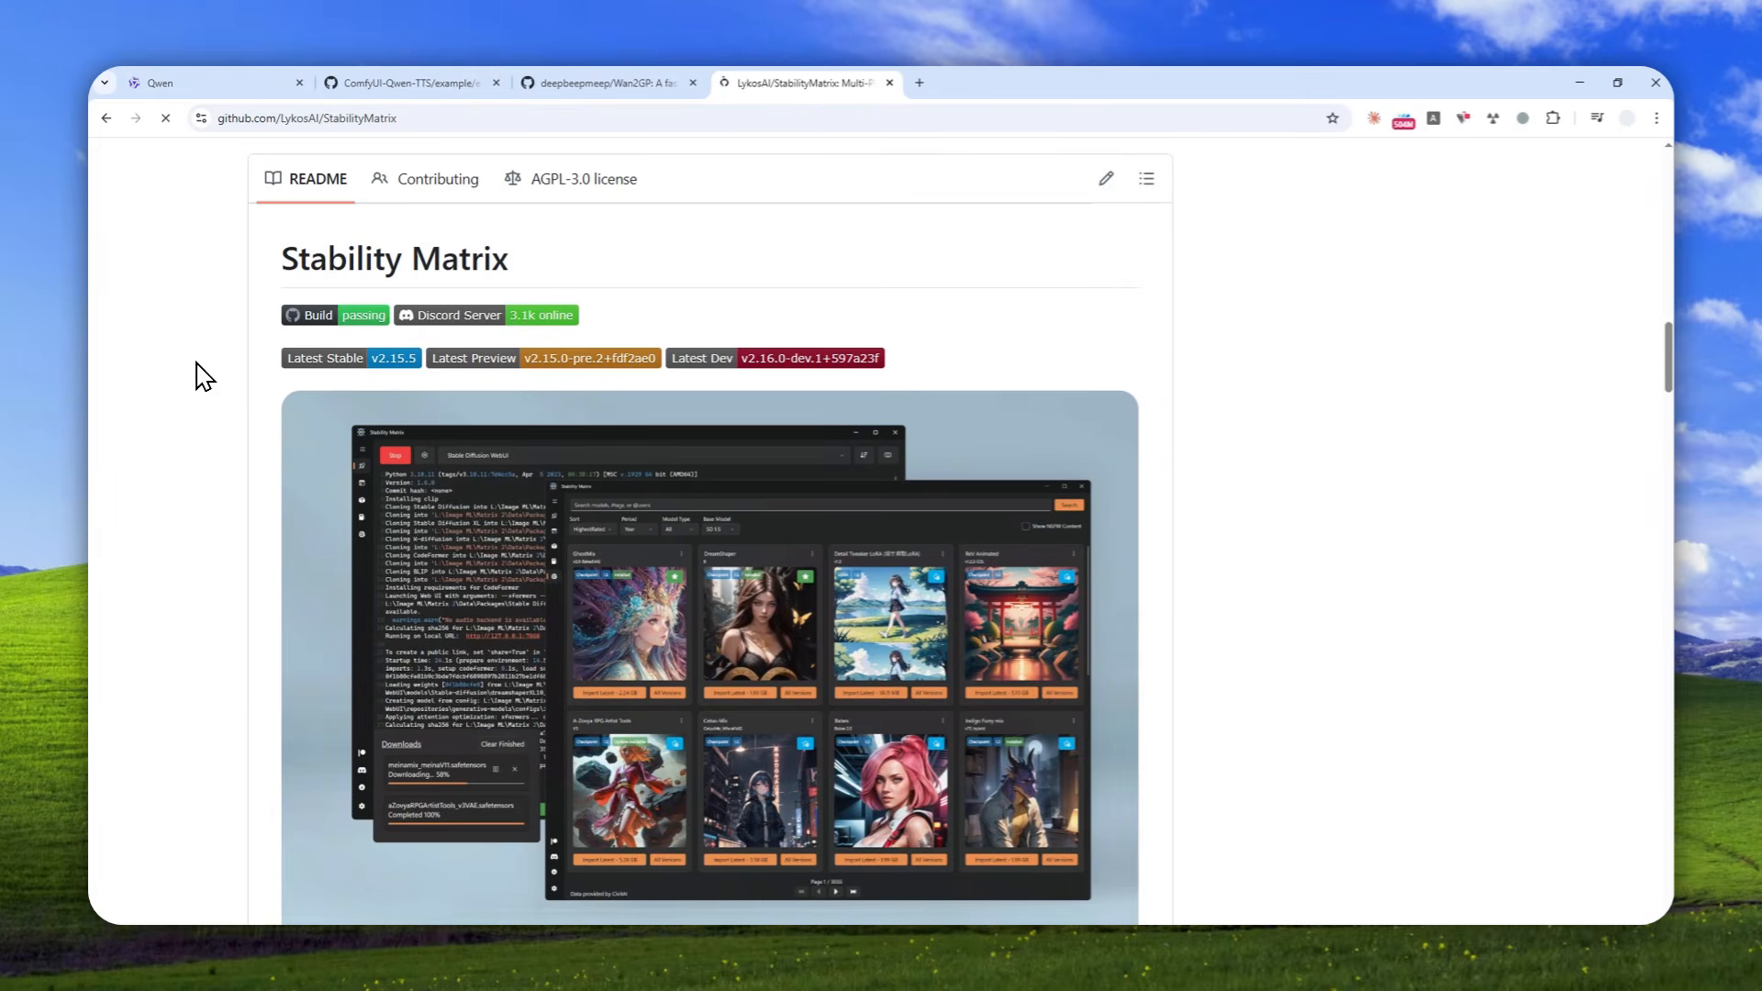
scroll(203, 377, "down", 6)
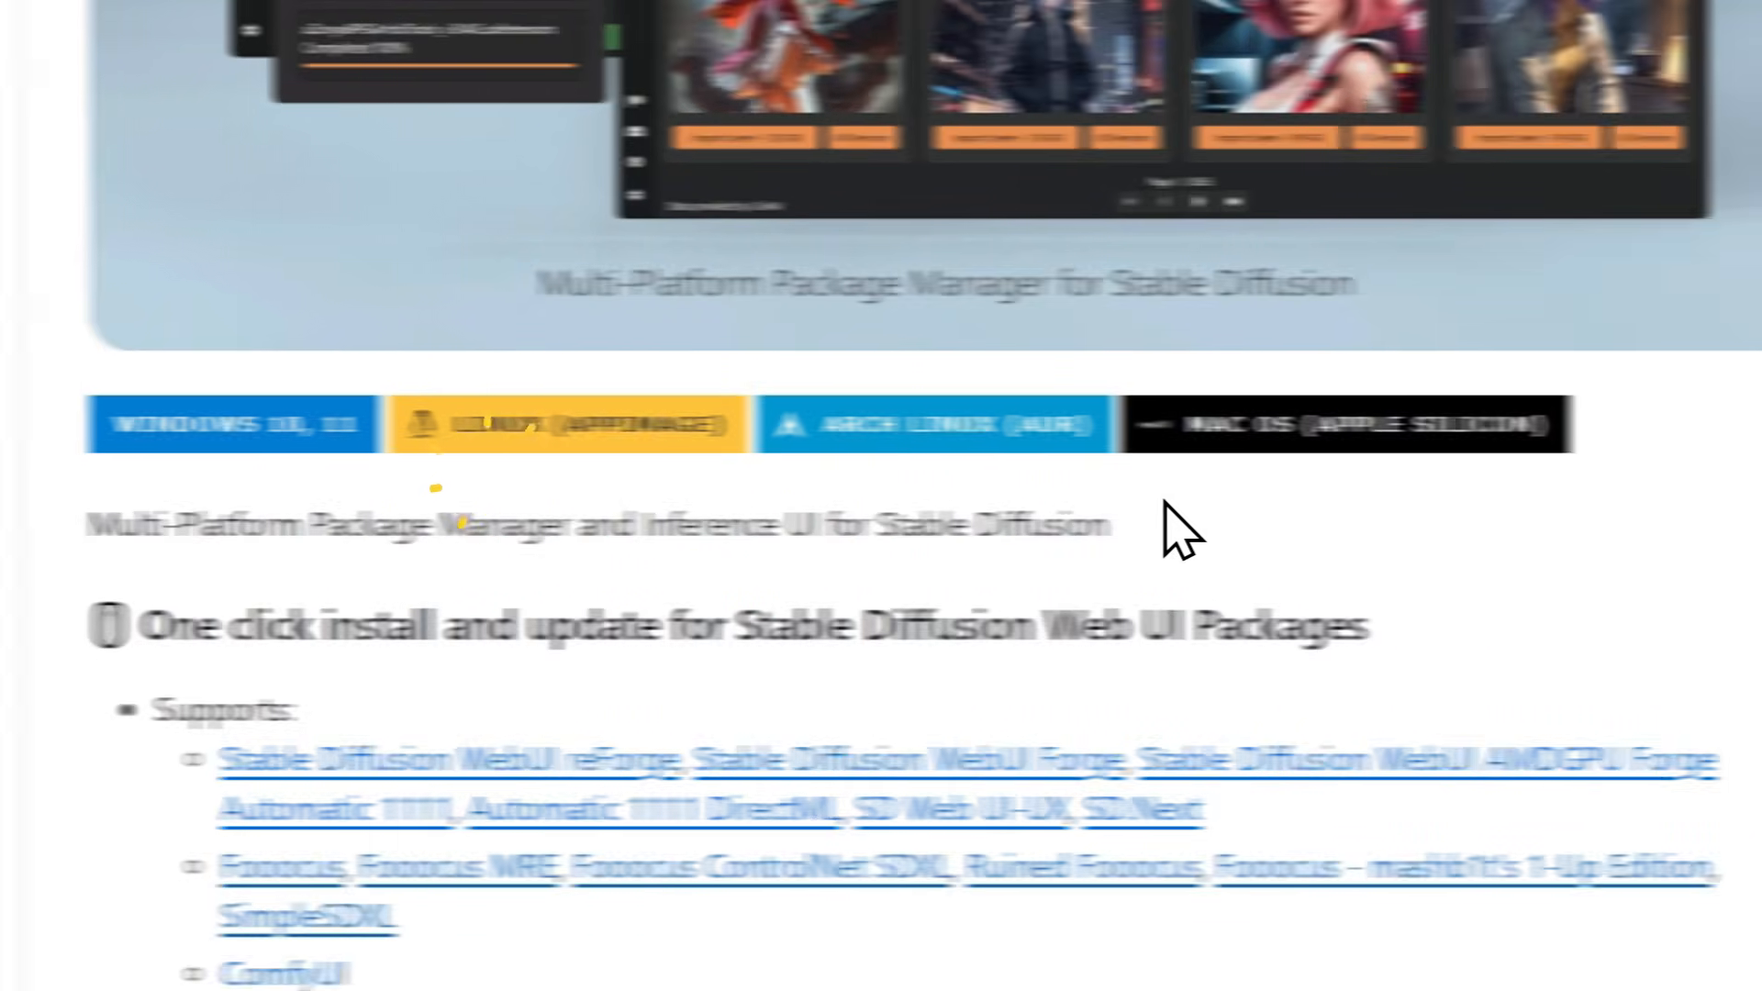
left_click(1482, 479)
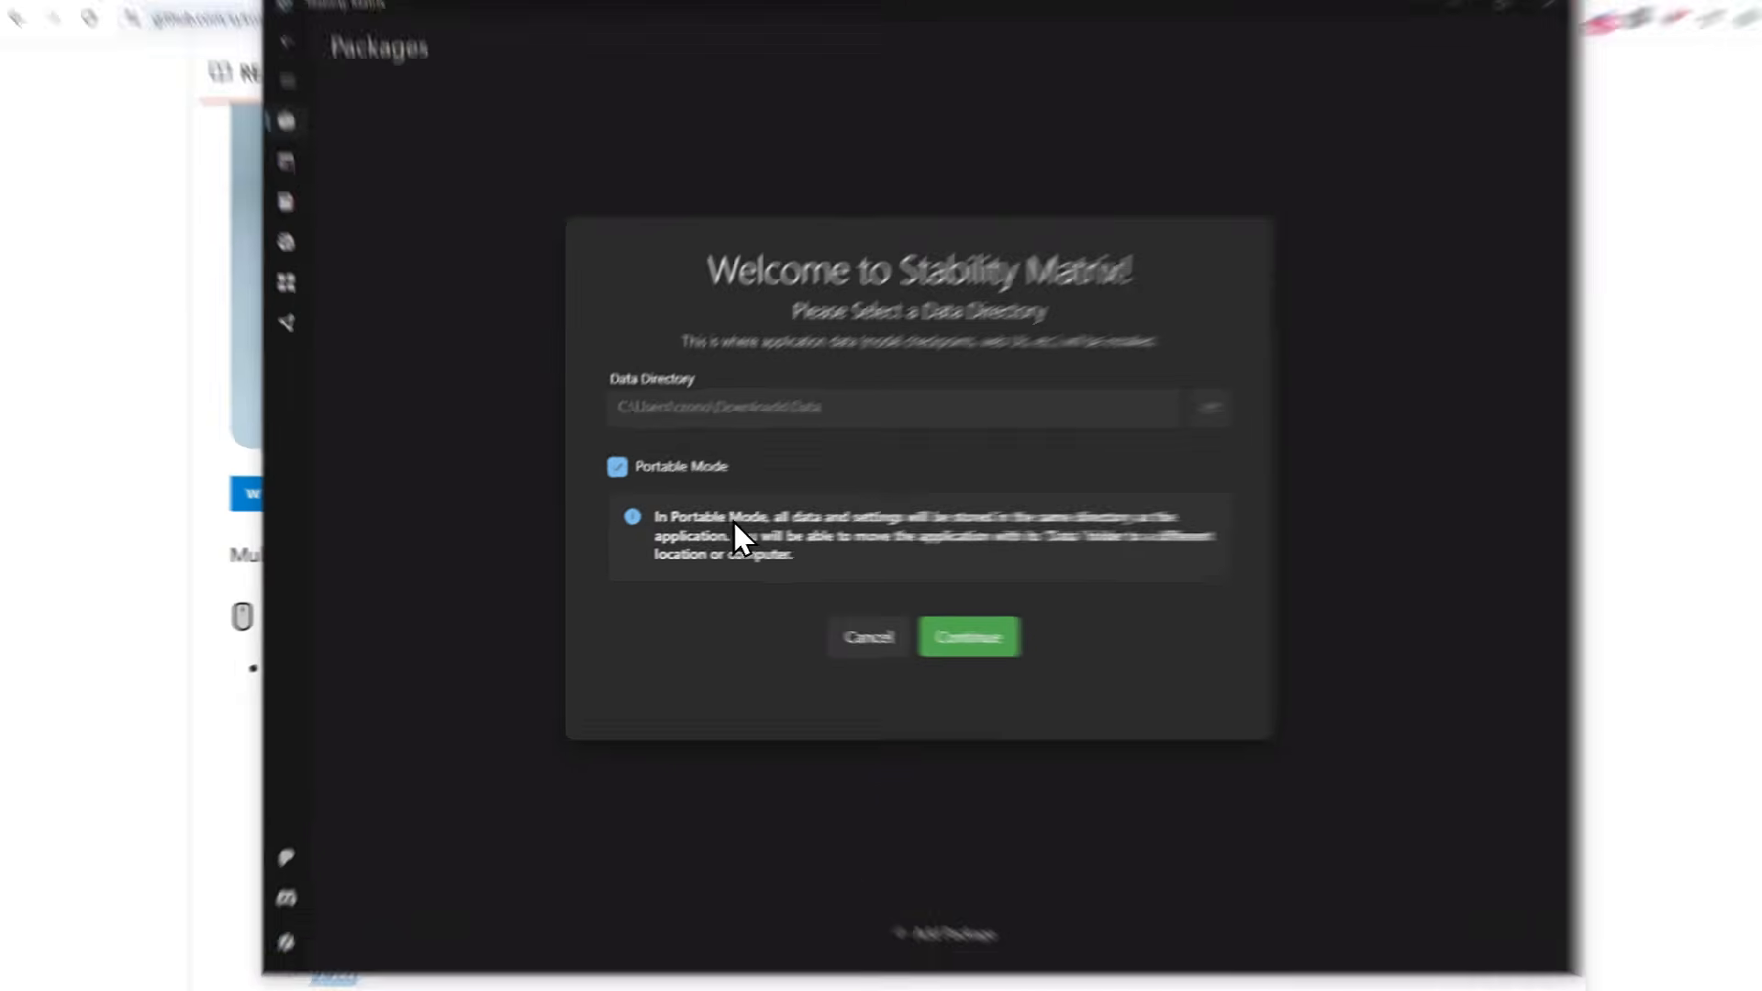
Complete the Stability Matrix welcome setup in Portable Mode, declining to share analytics and skipping the first-time package setup
left_click(691, 530)
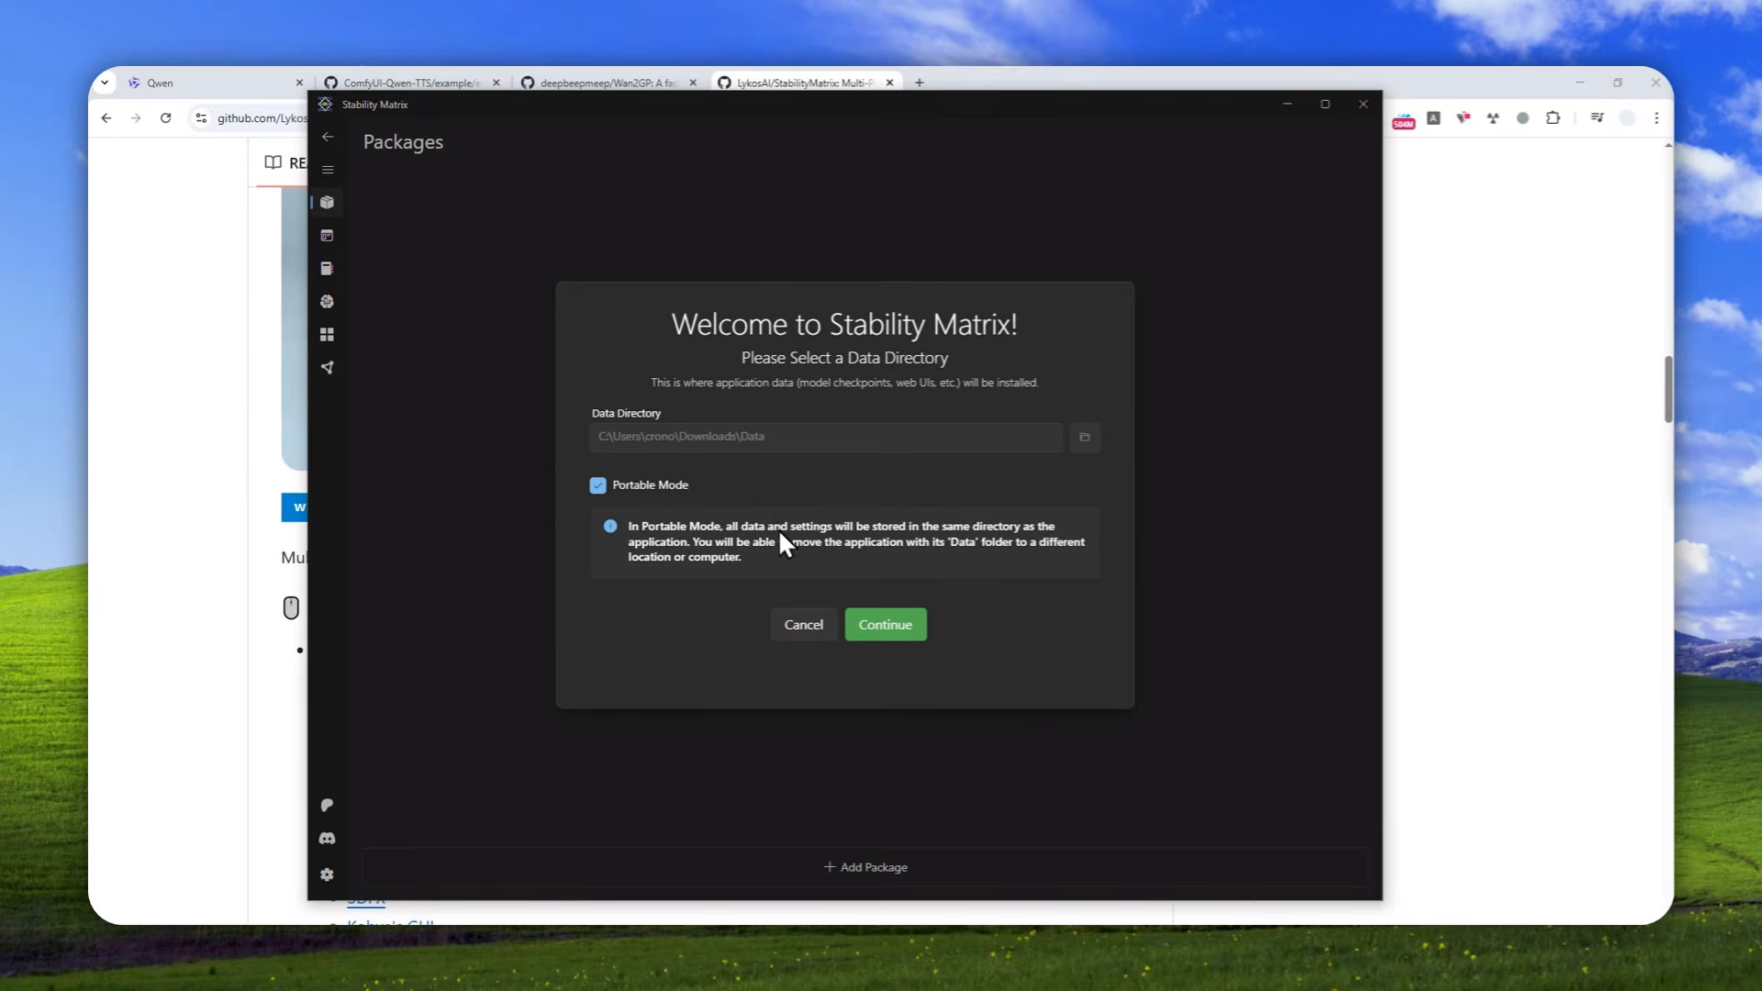
left_click(885, 624)
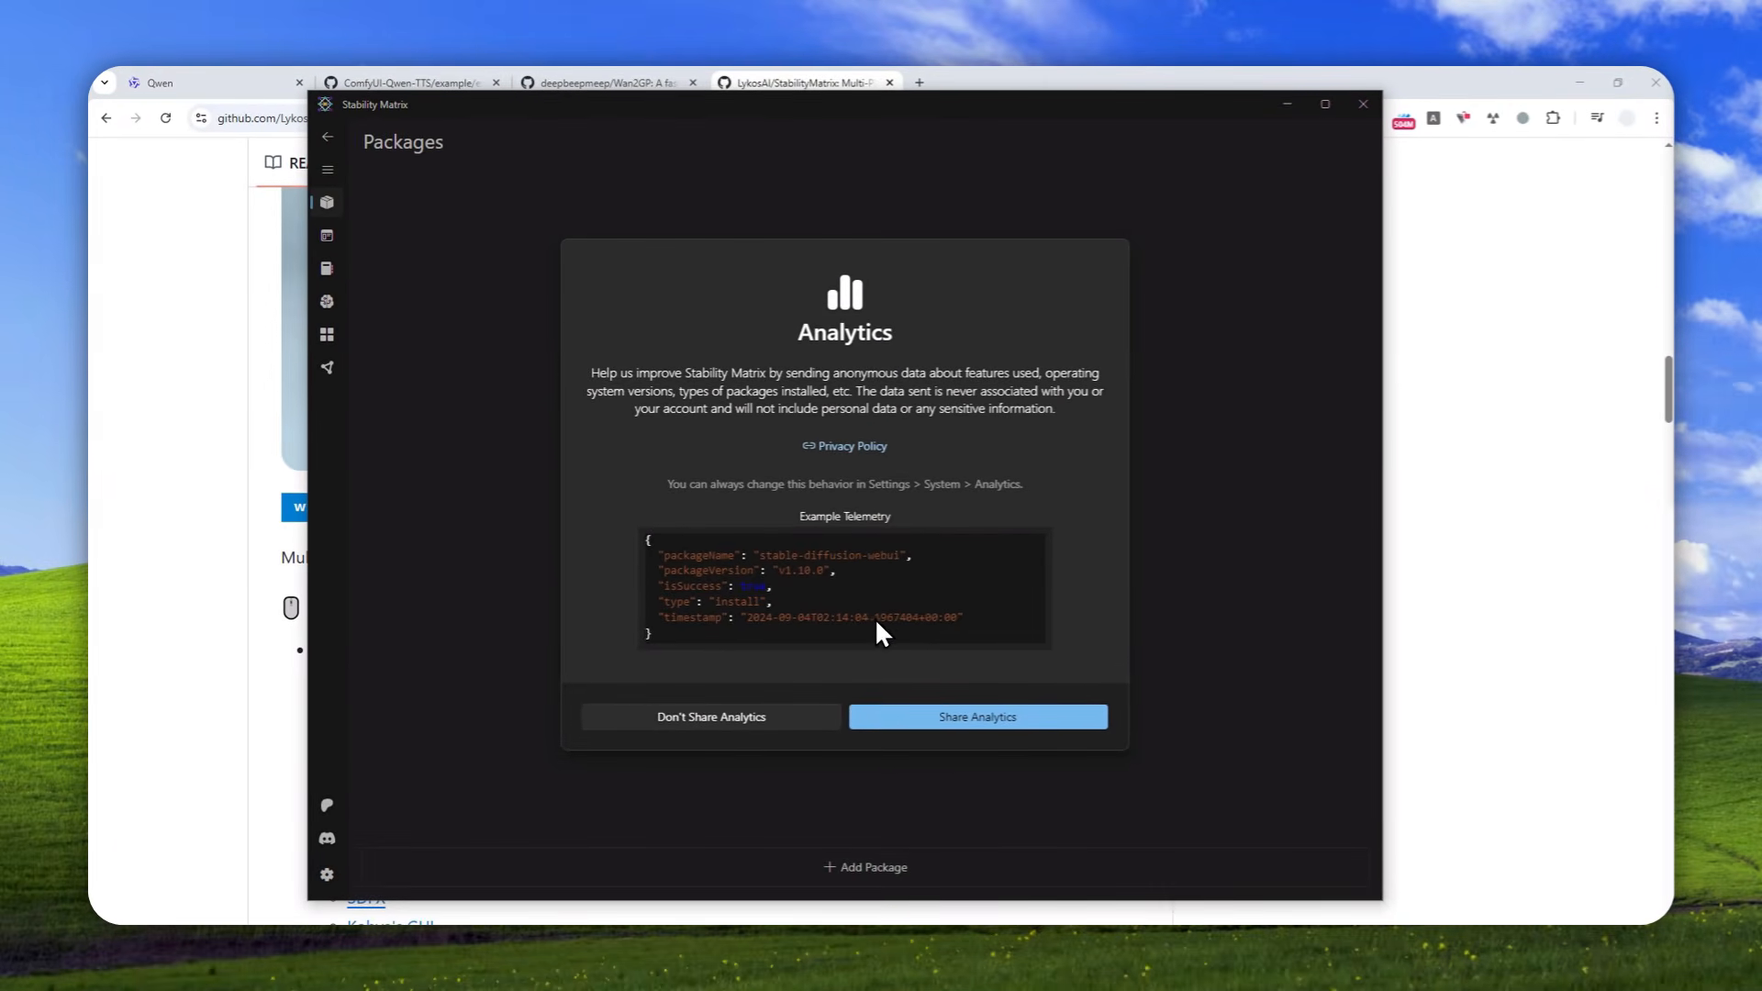
left_click(706, 715)
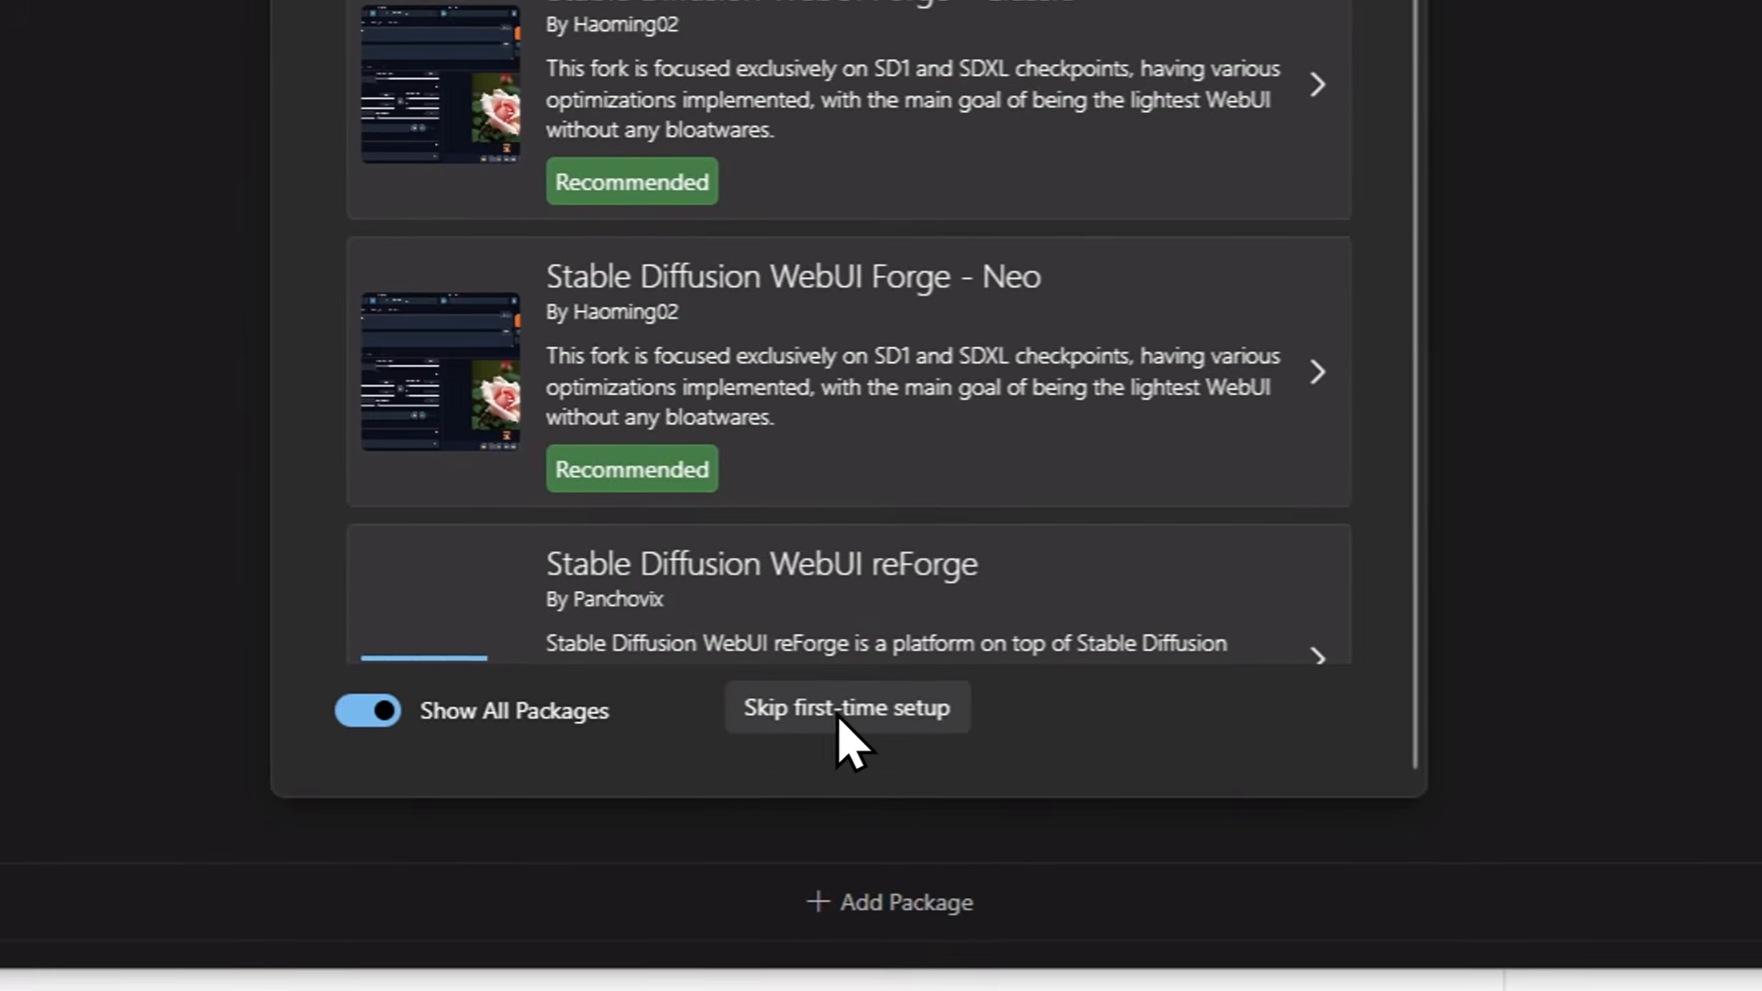
left_click(998, 844)
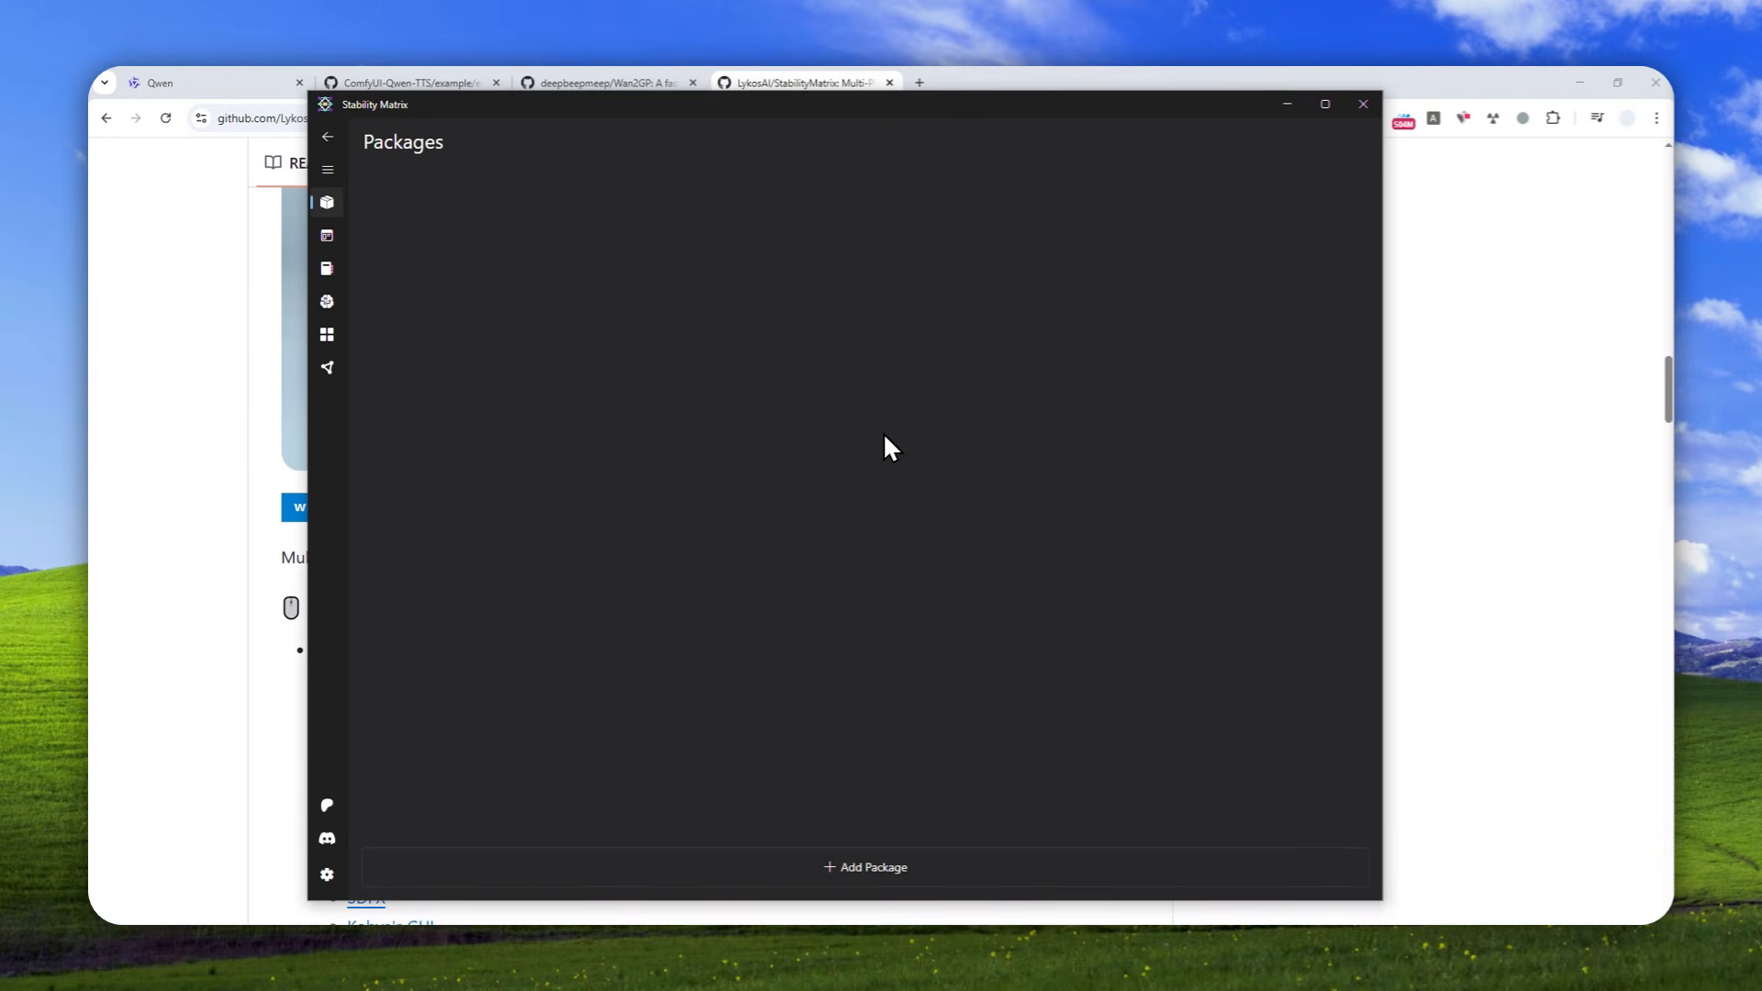
Examine the deepbeepmeep/Wan2GP repository on GitHub and the supported models listed in its WanGP README
left_click(596, 82)
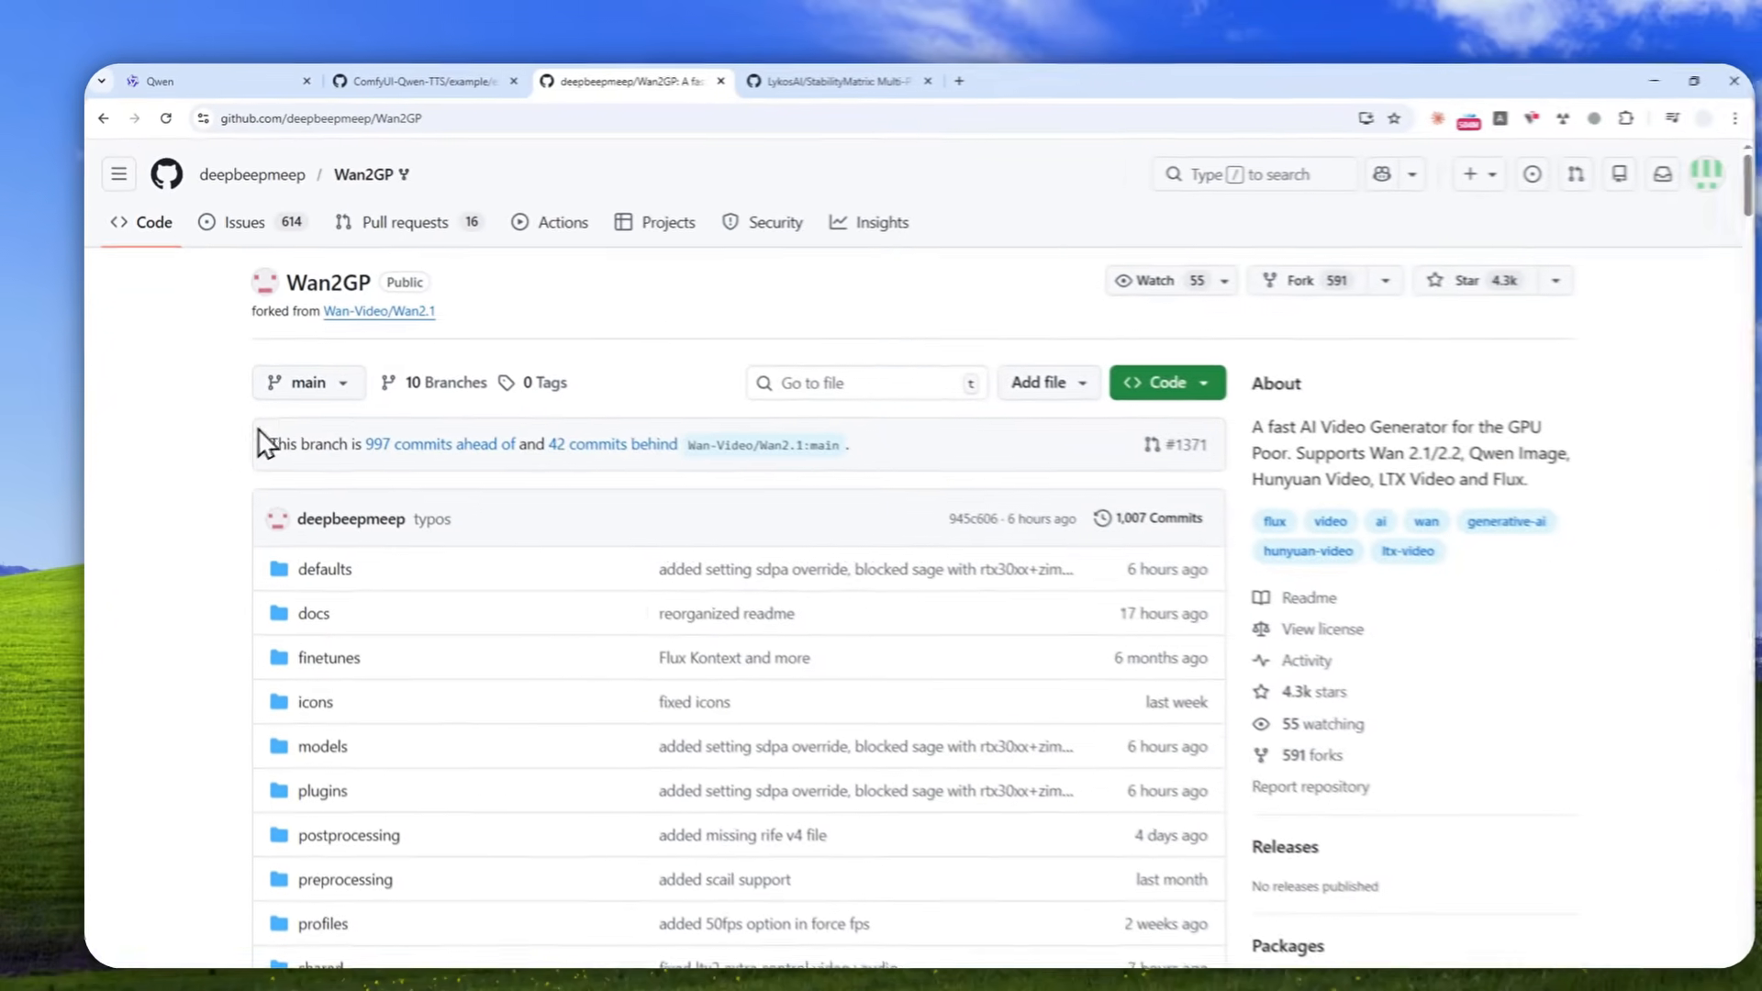
scroll(198, 422, "down", 8)
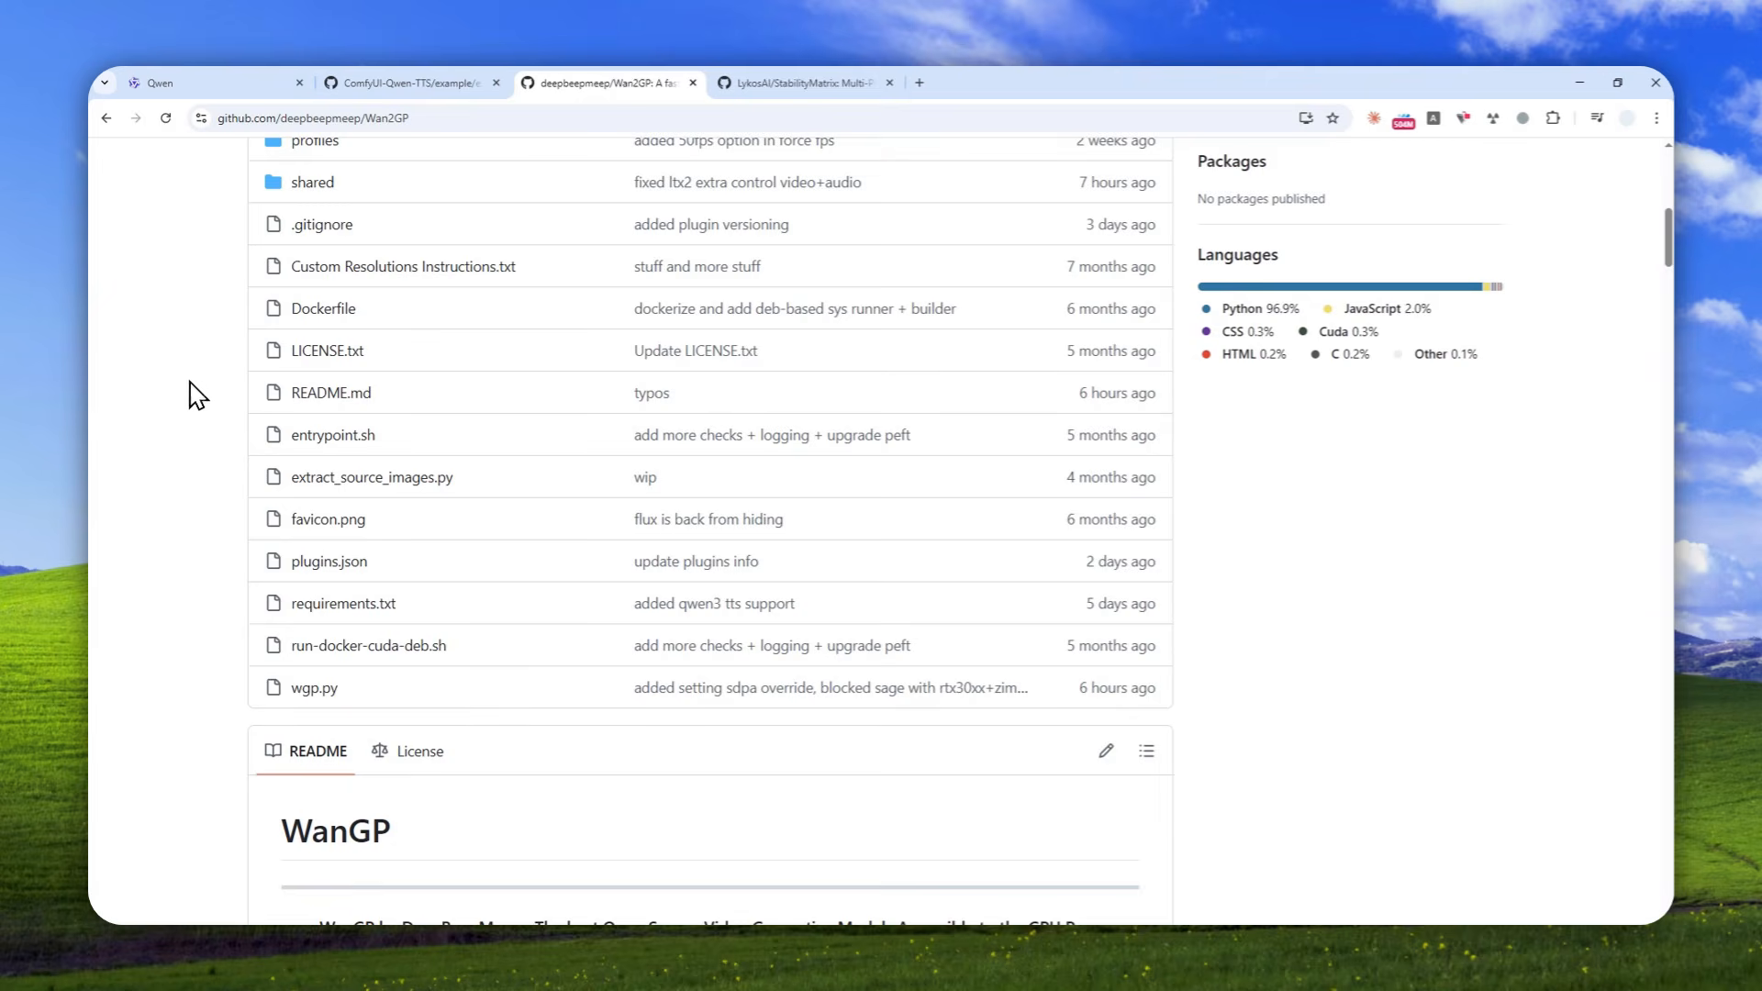
scroll(236, 571, "down", 2)
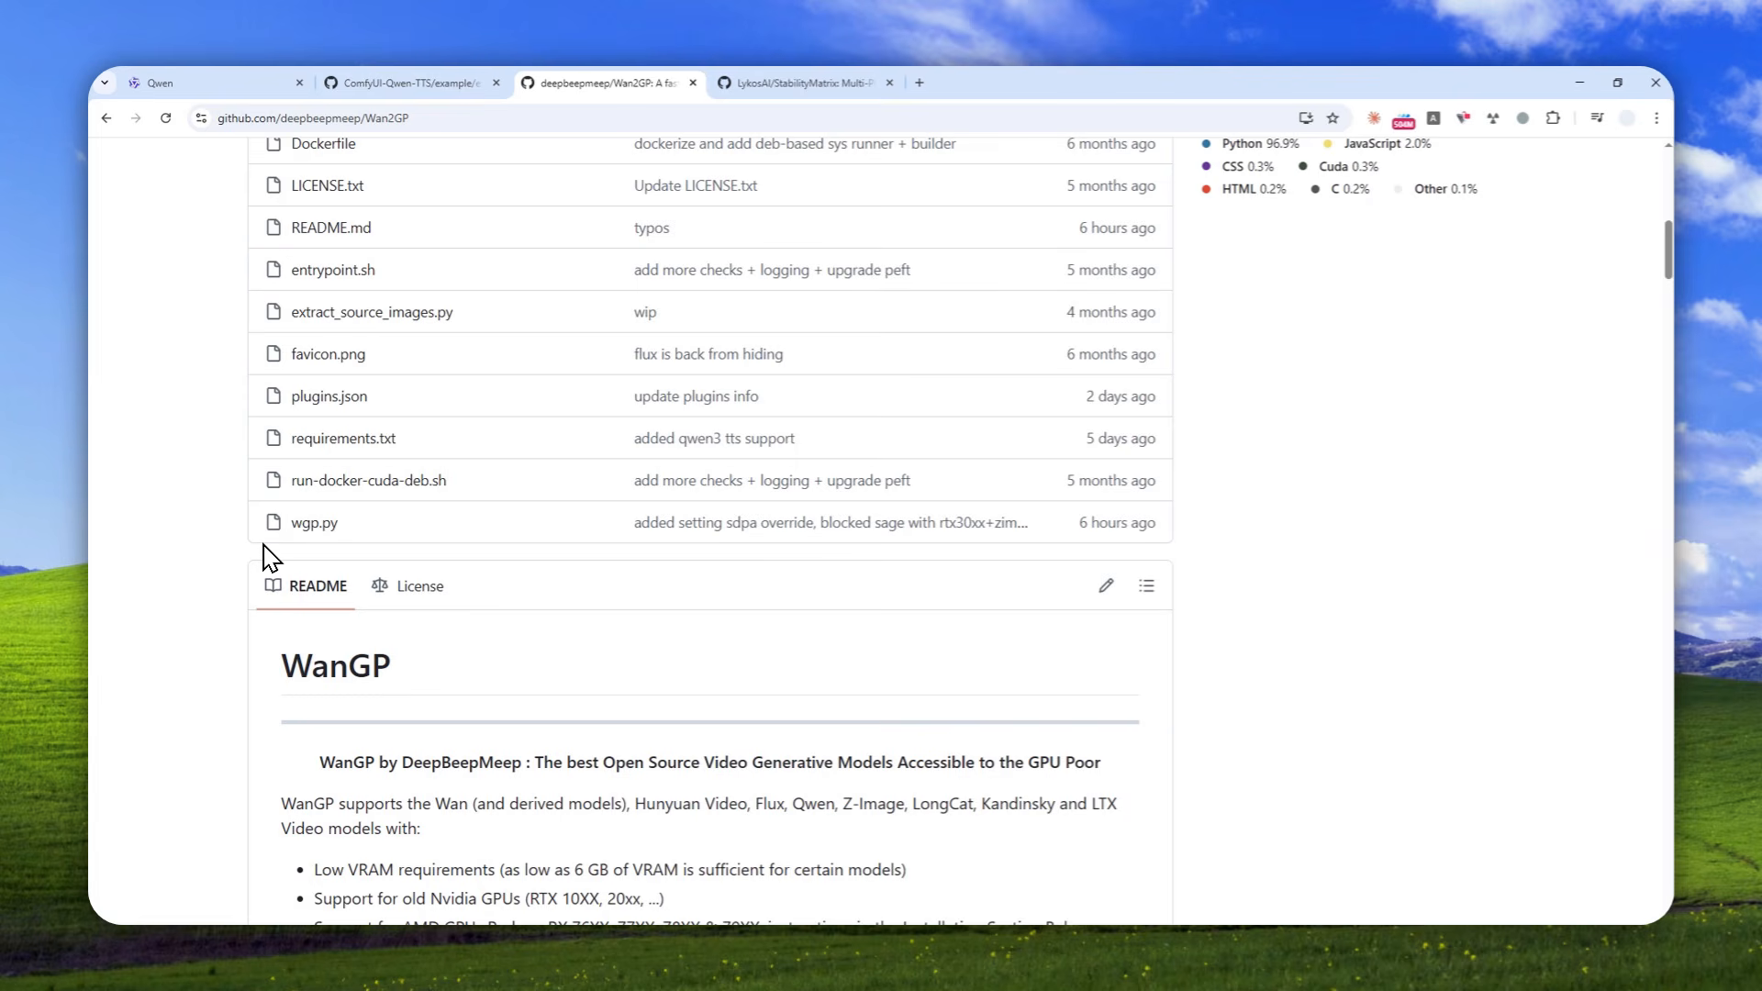
scroll(274, 536, "down", 3)
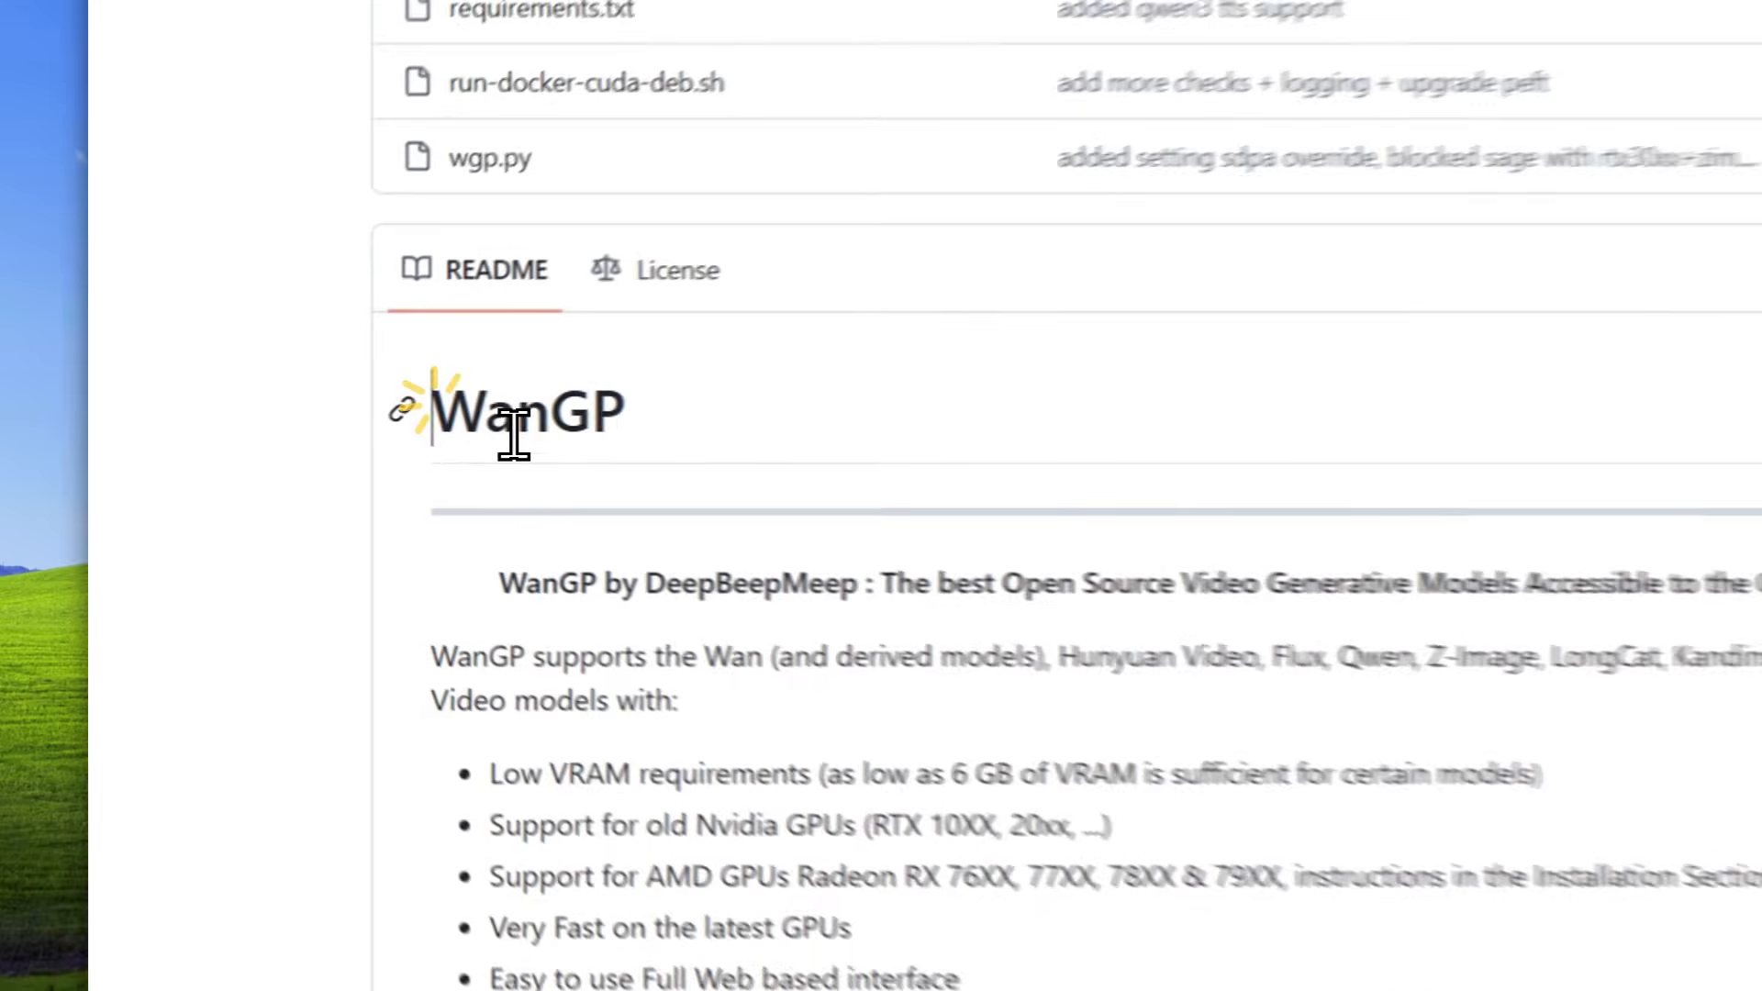
double_click(309, 423)
scroll(1195, 596, "down", 1)
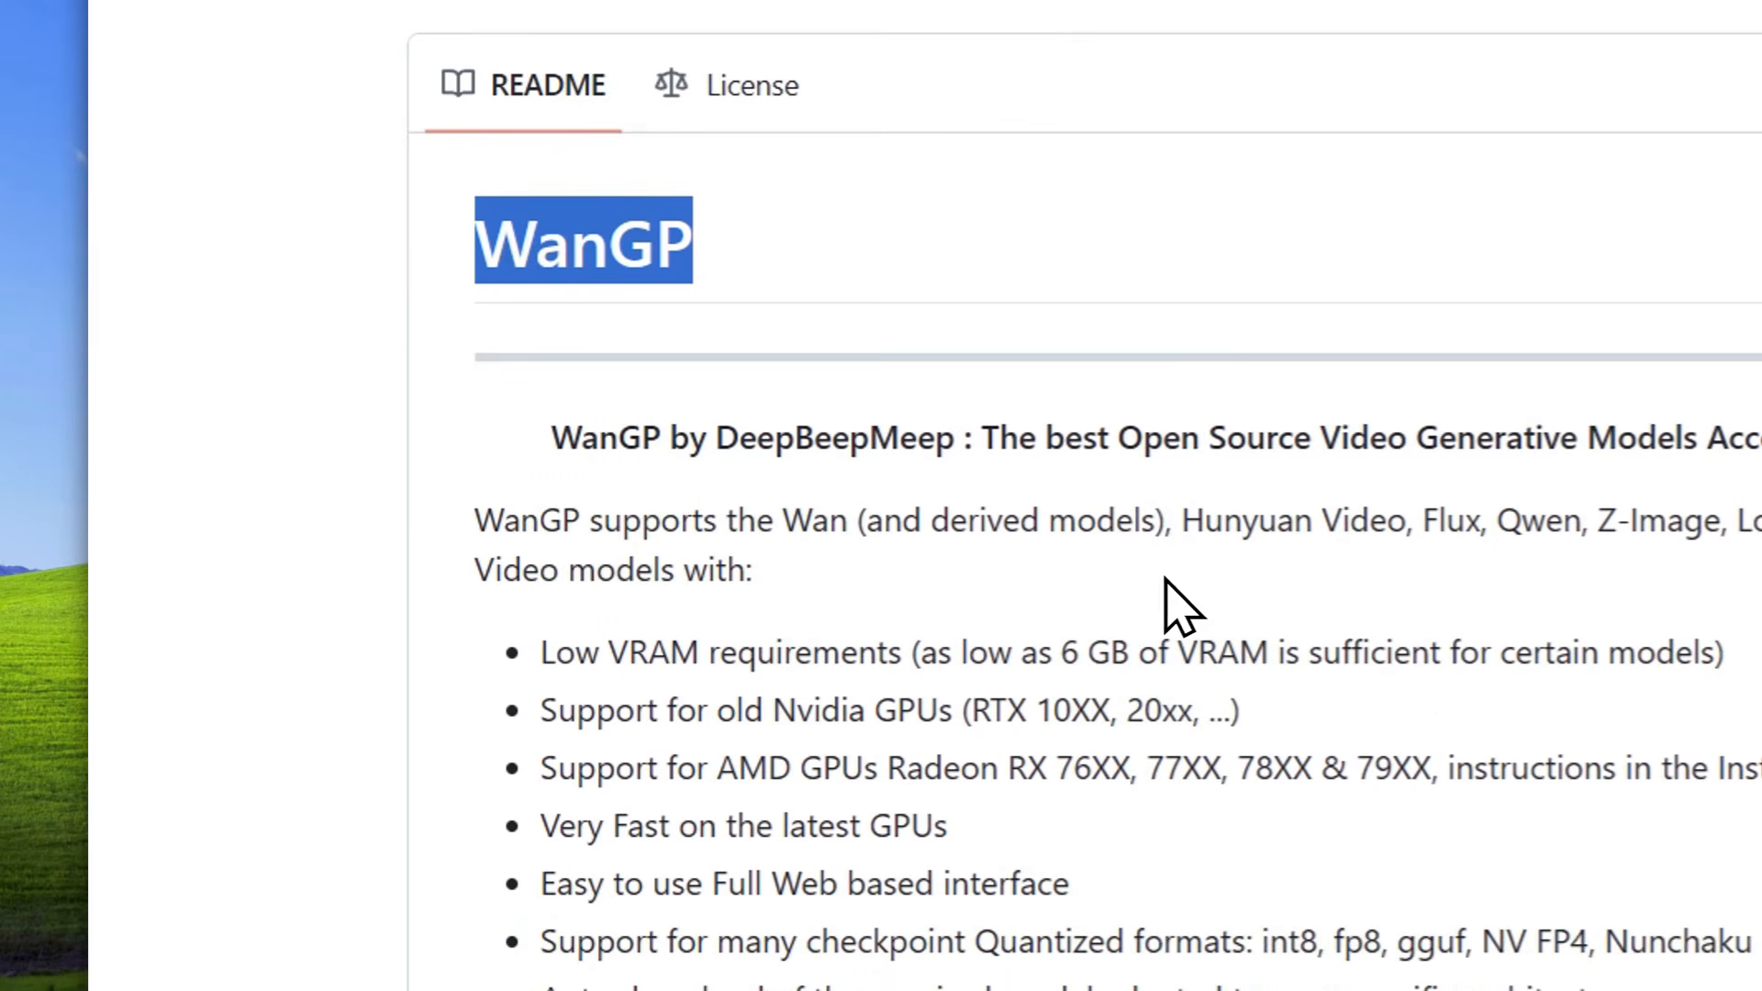
left_click_drag(1184, 520, 1601, 551)
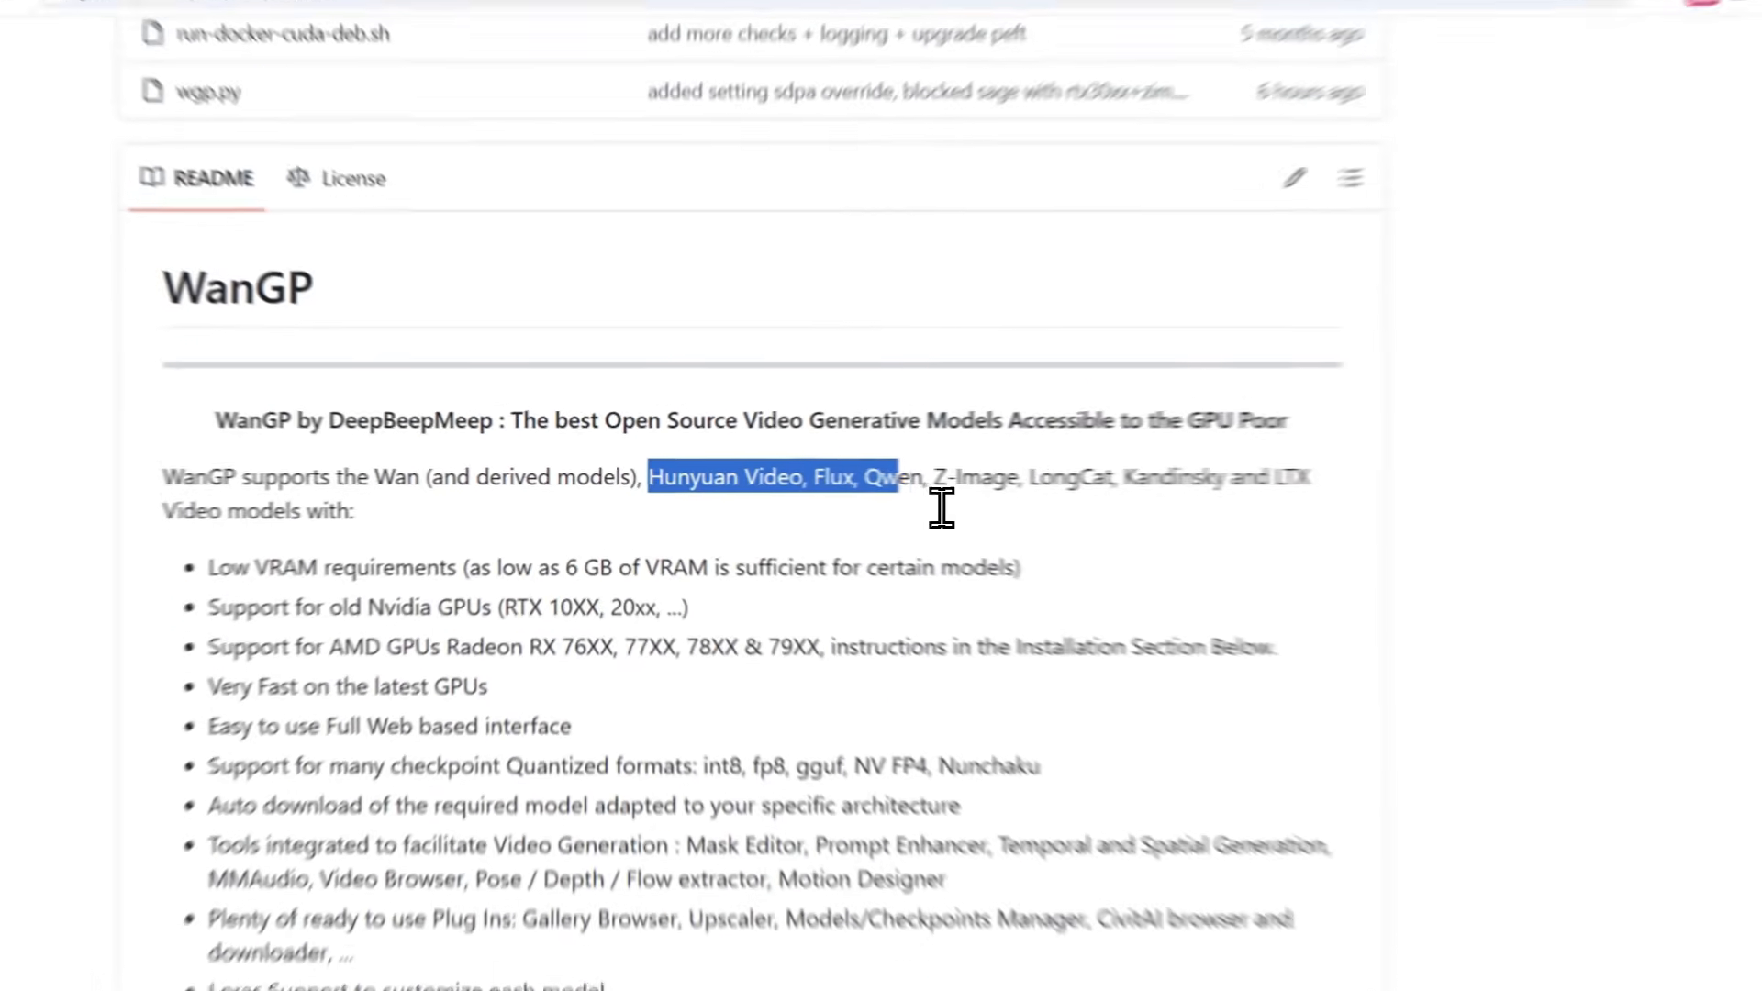
left_click_drag(941, 508, 1119, 502)
left_click_drag(1011, 491, 420, 496)
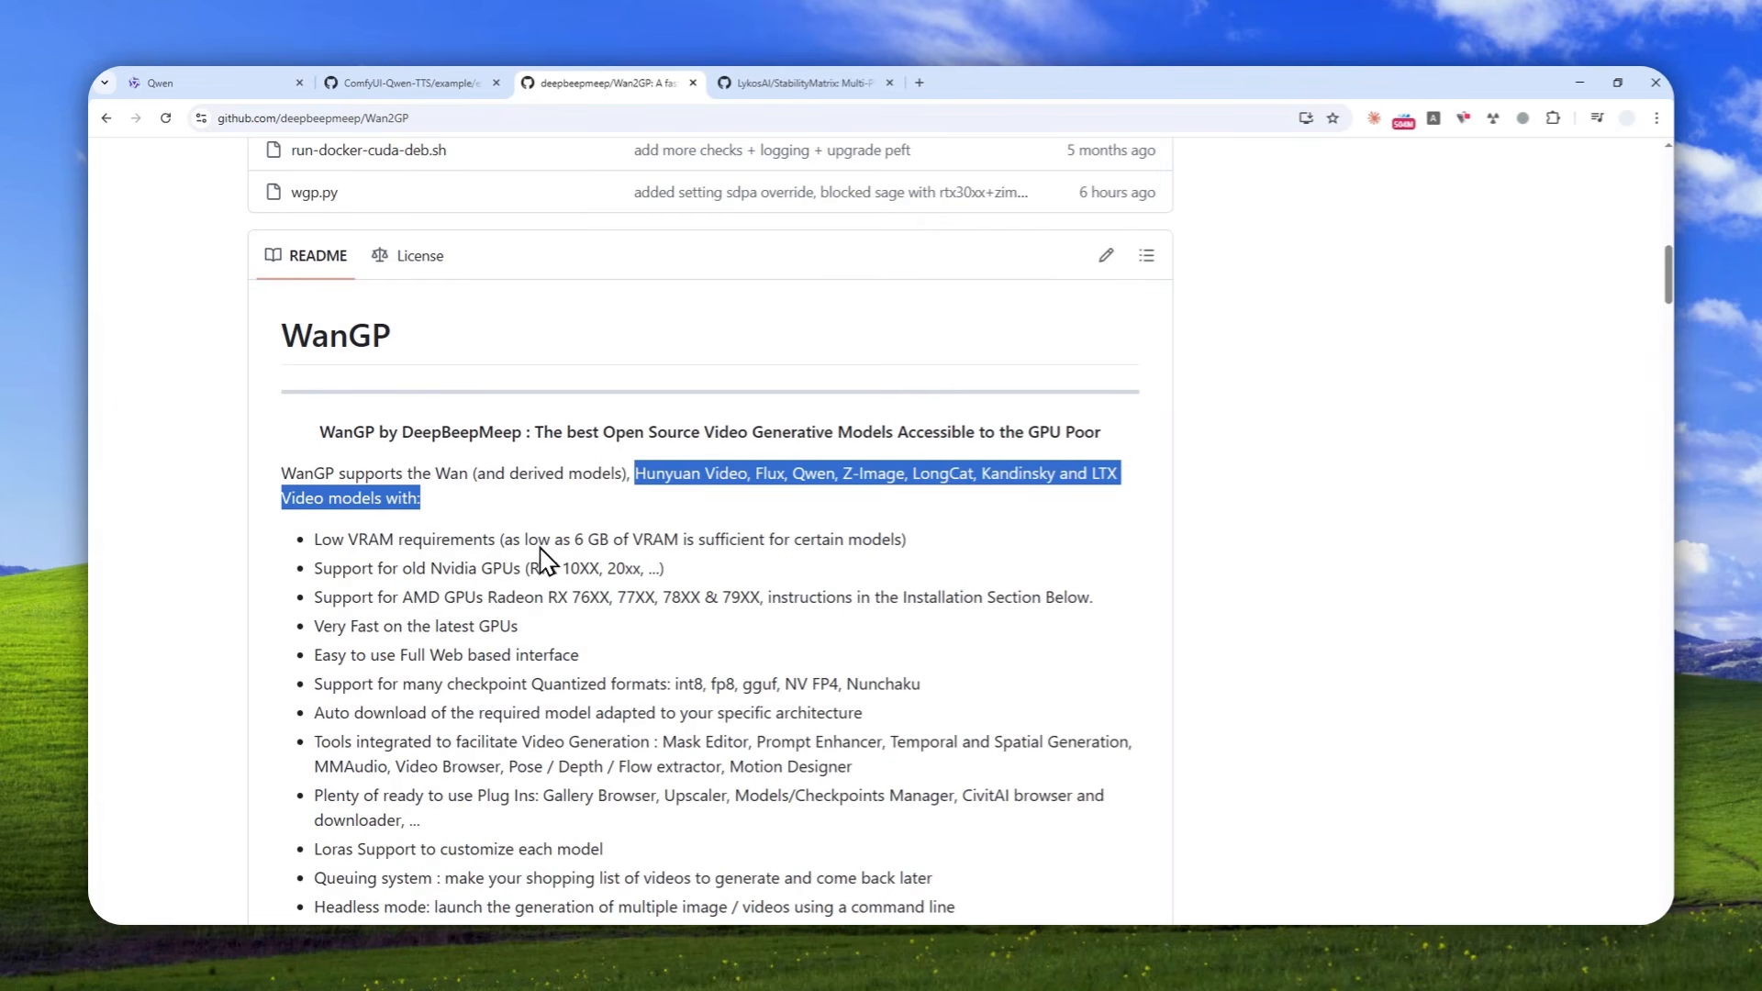
Switch to Stability Matrix and open the Wan2GP install page from the inference packages available to add
left_click(274, 942)
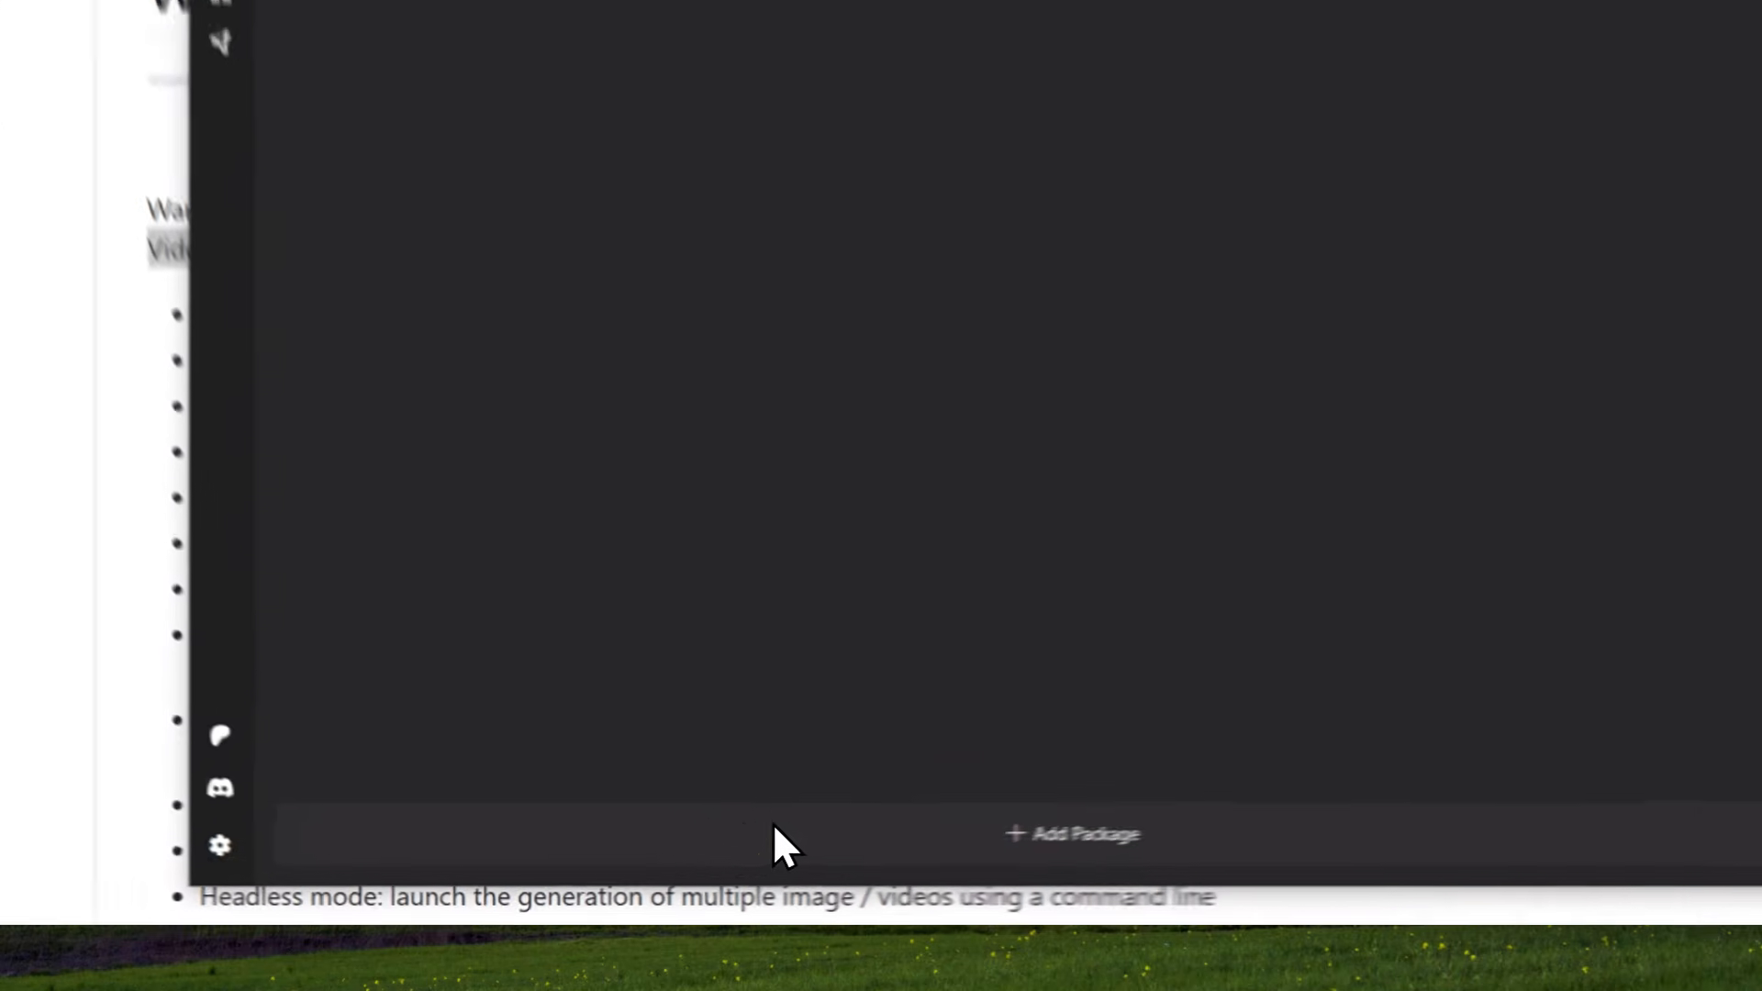
left_click(684, 867)
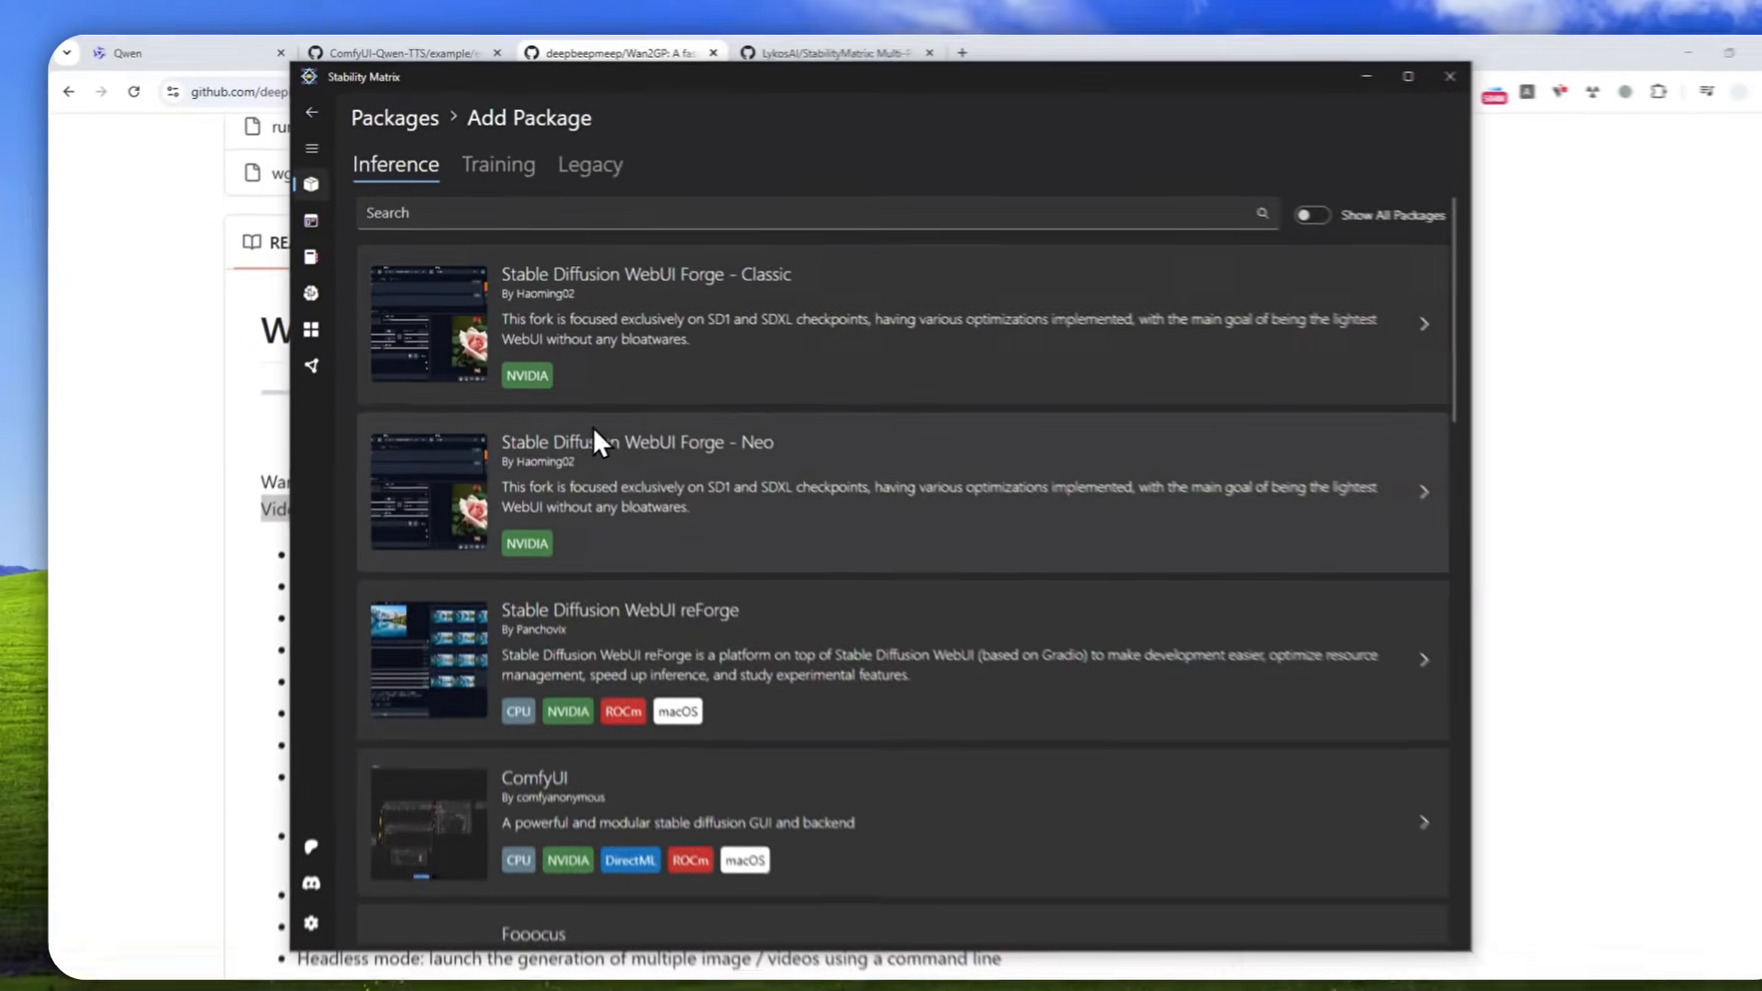
scroll(826, 307, "down", 6)
scroll(683, 473, "down", 7)
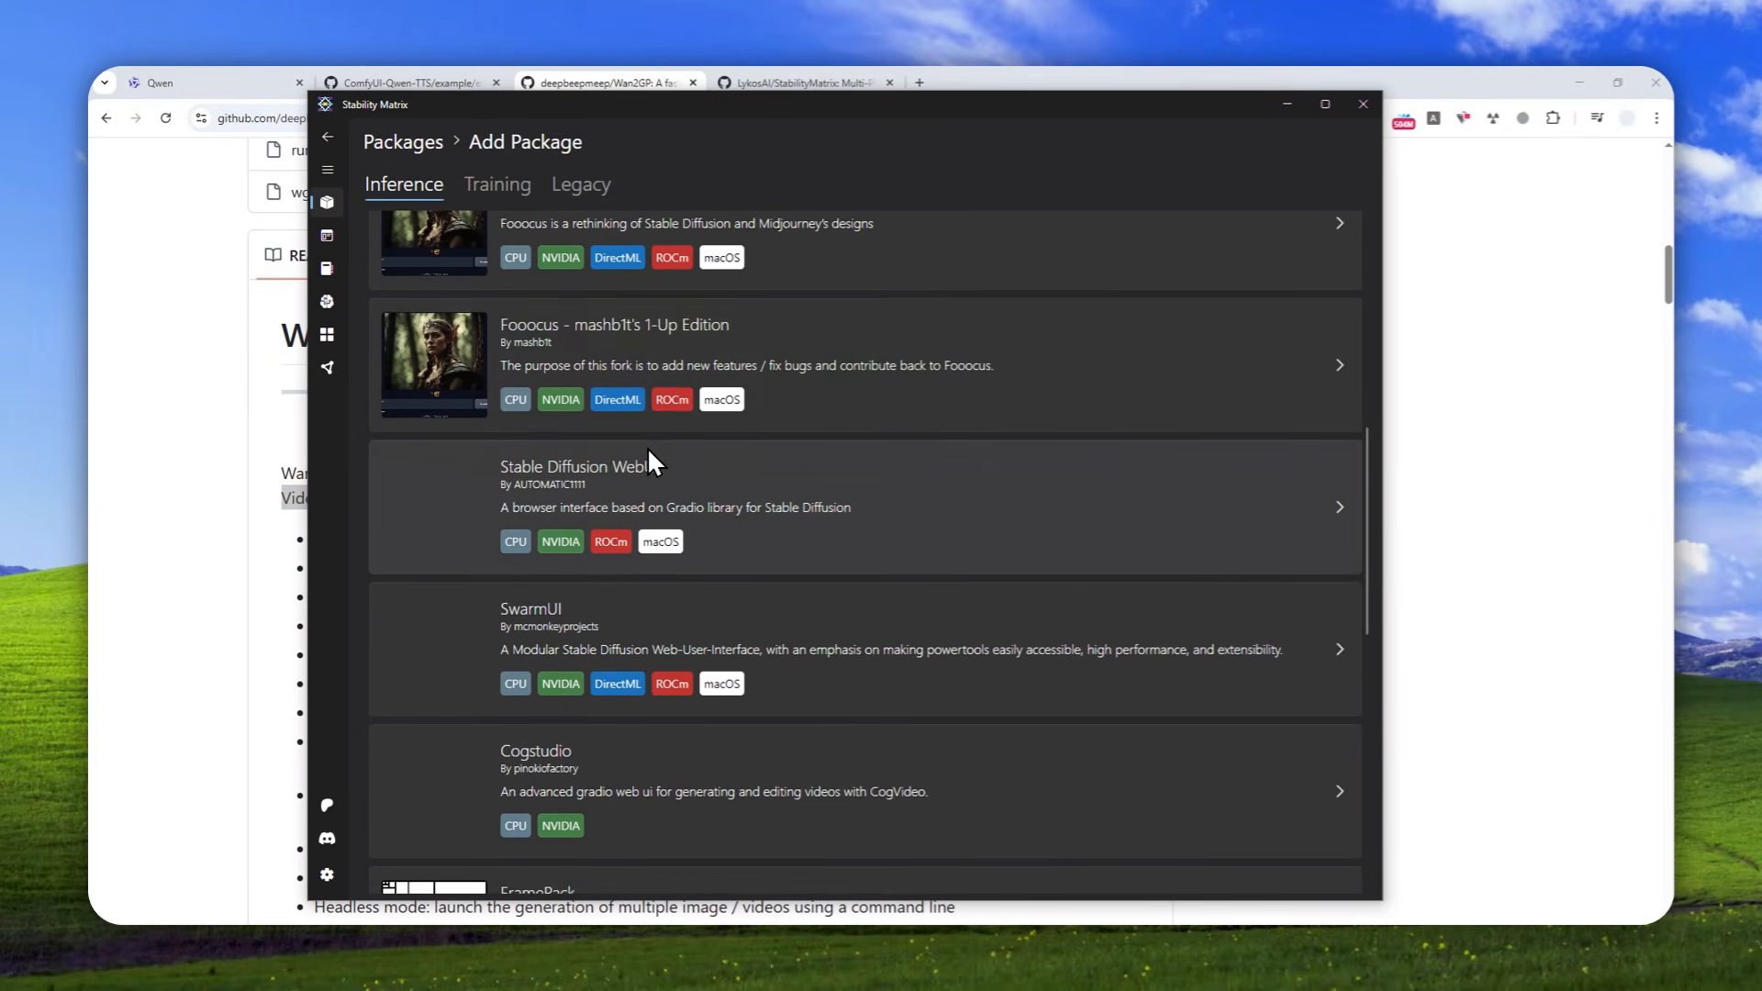
scroll(611, 493, "down", 2)
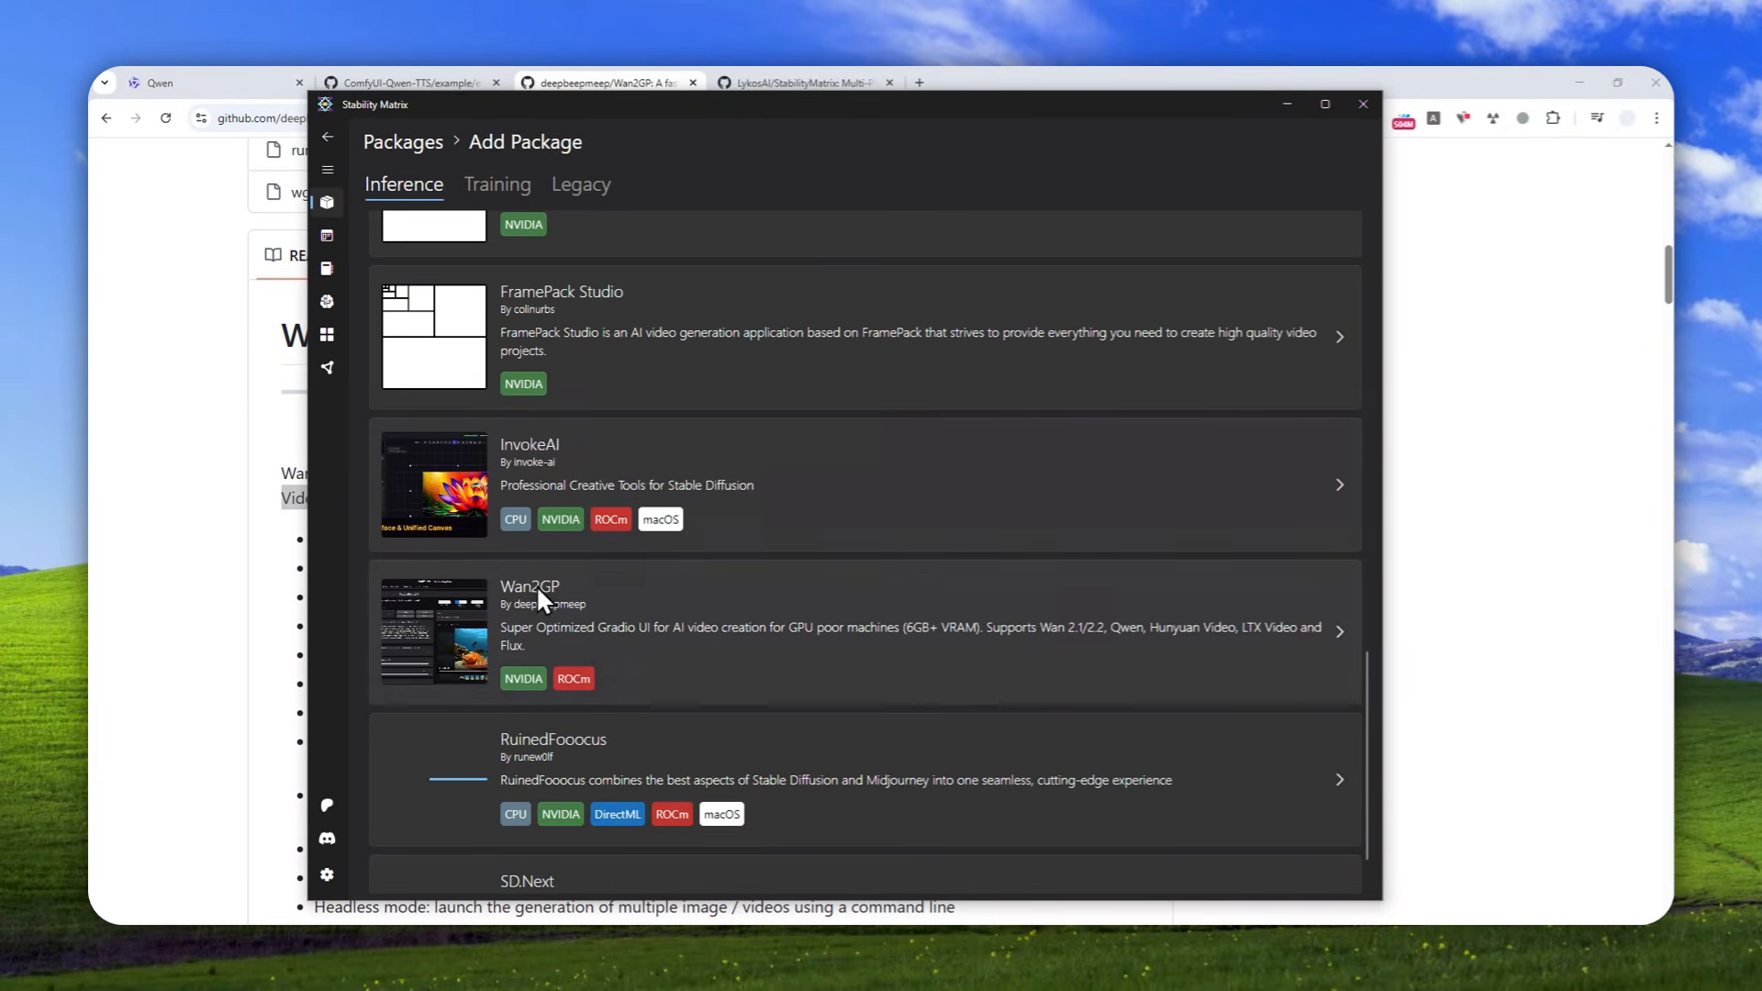
scroll(562, 605, "down", 1)
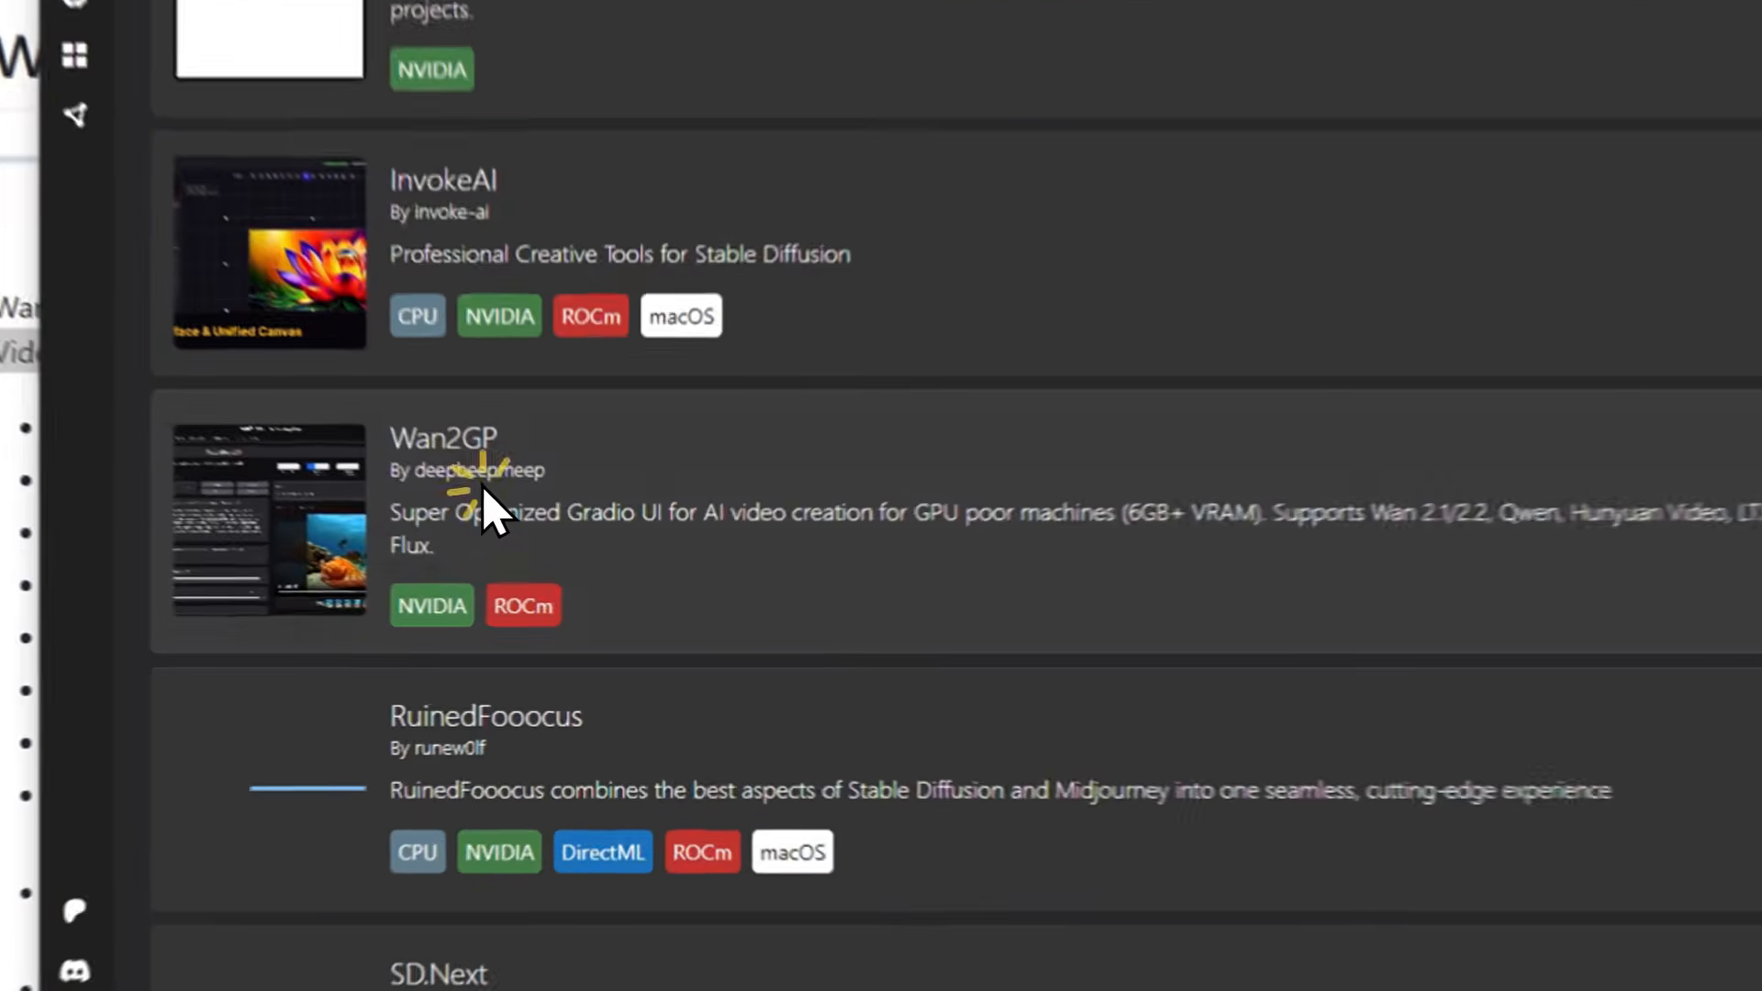
left_click(559, 613)
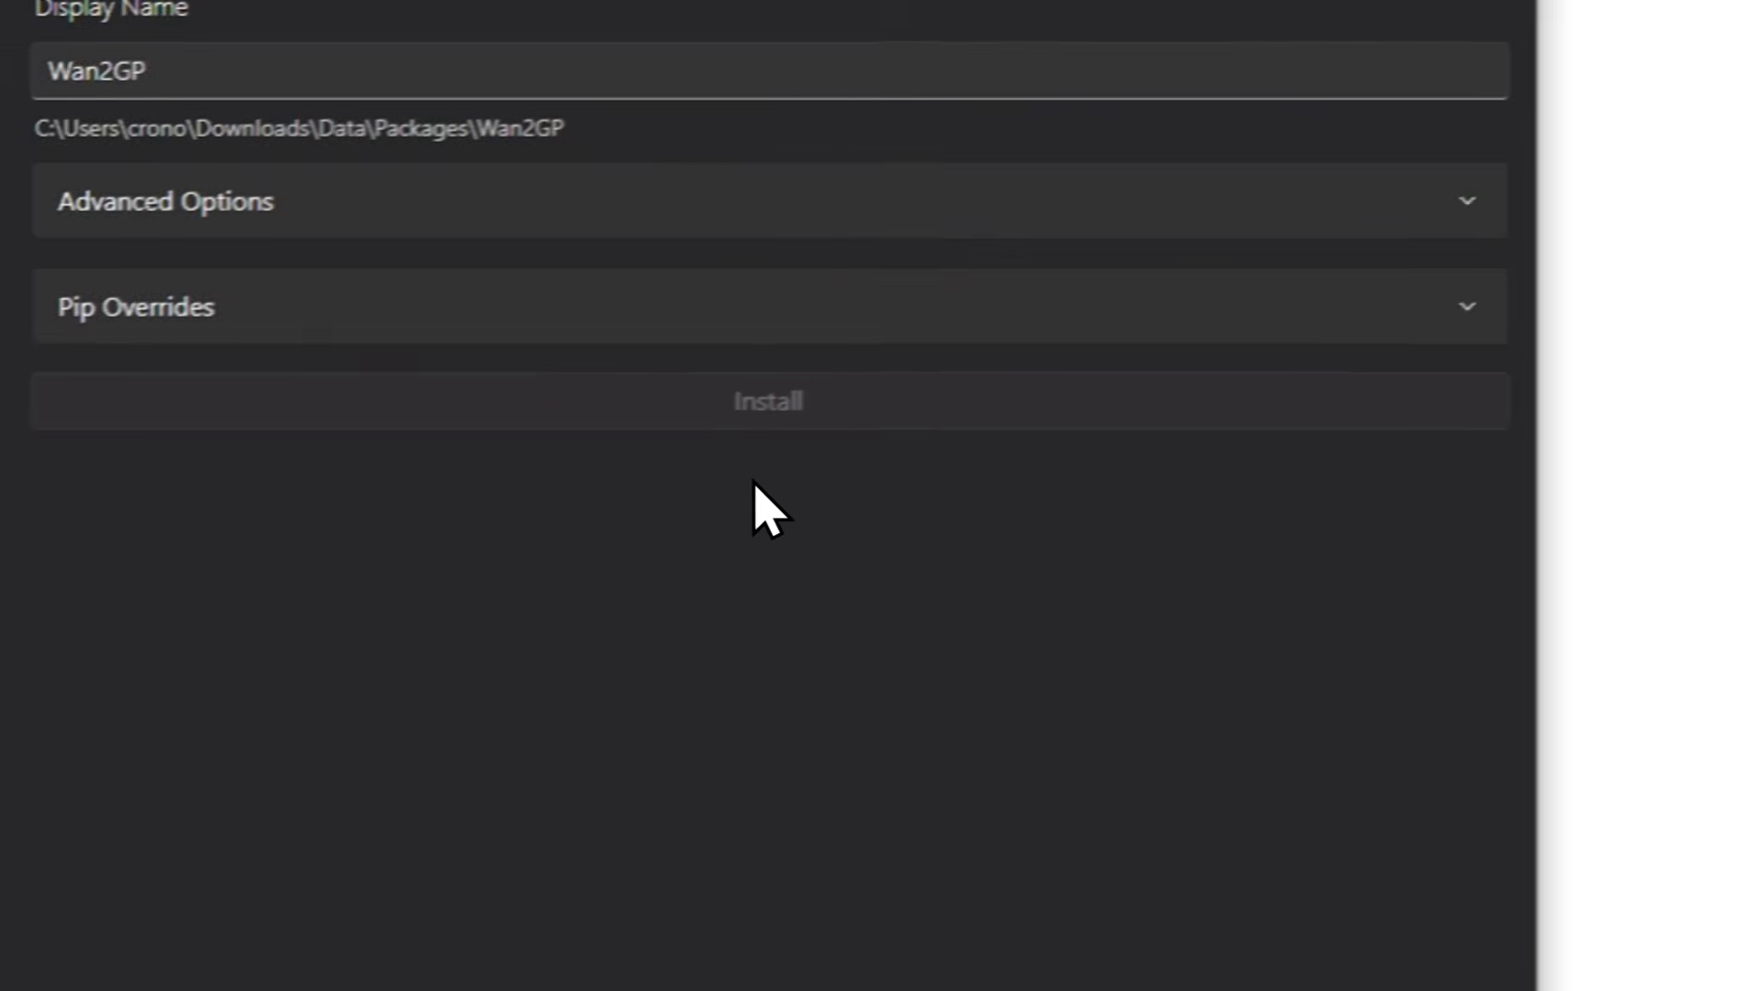
left_click(1340, 344)
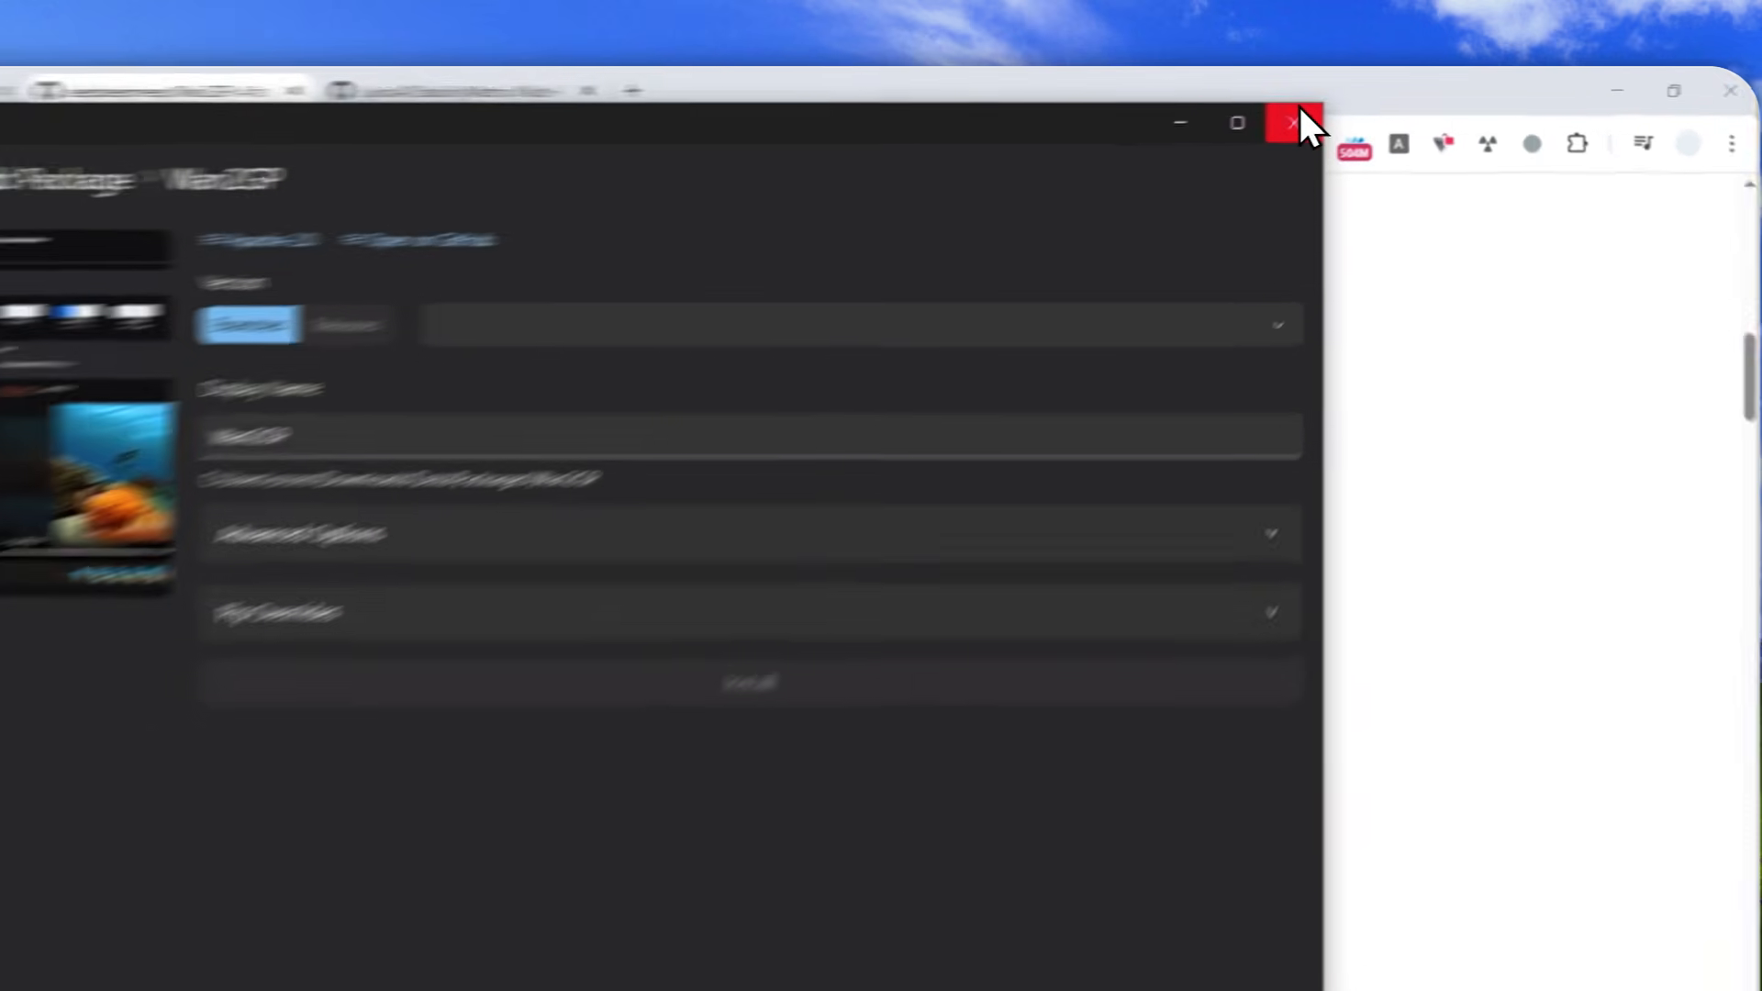
Close the Stability Matrix window, start the Stability Matrix installation that already contains Wan2GP, and launch that package
left_click(1367, 96)
key("super")
scroll(516, 699, "down", 3)
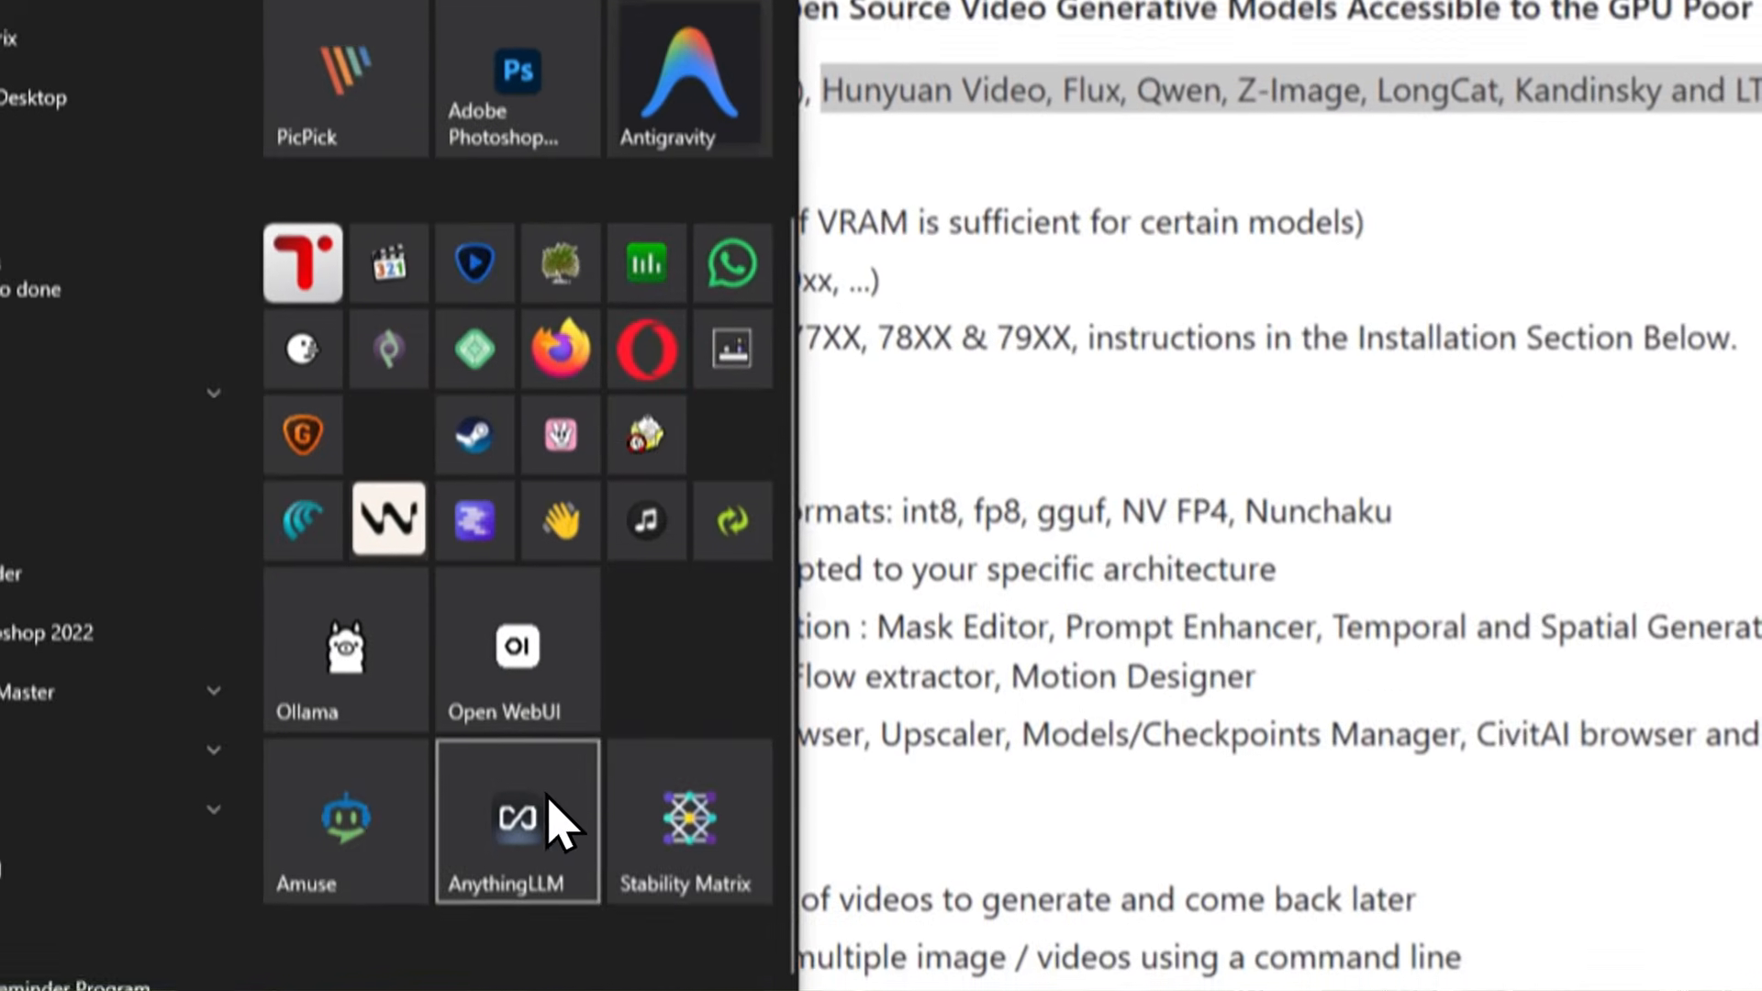
left_click(675, 928)
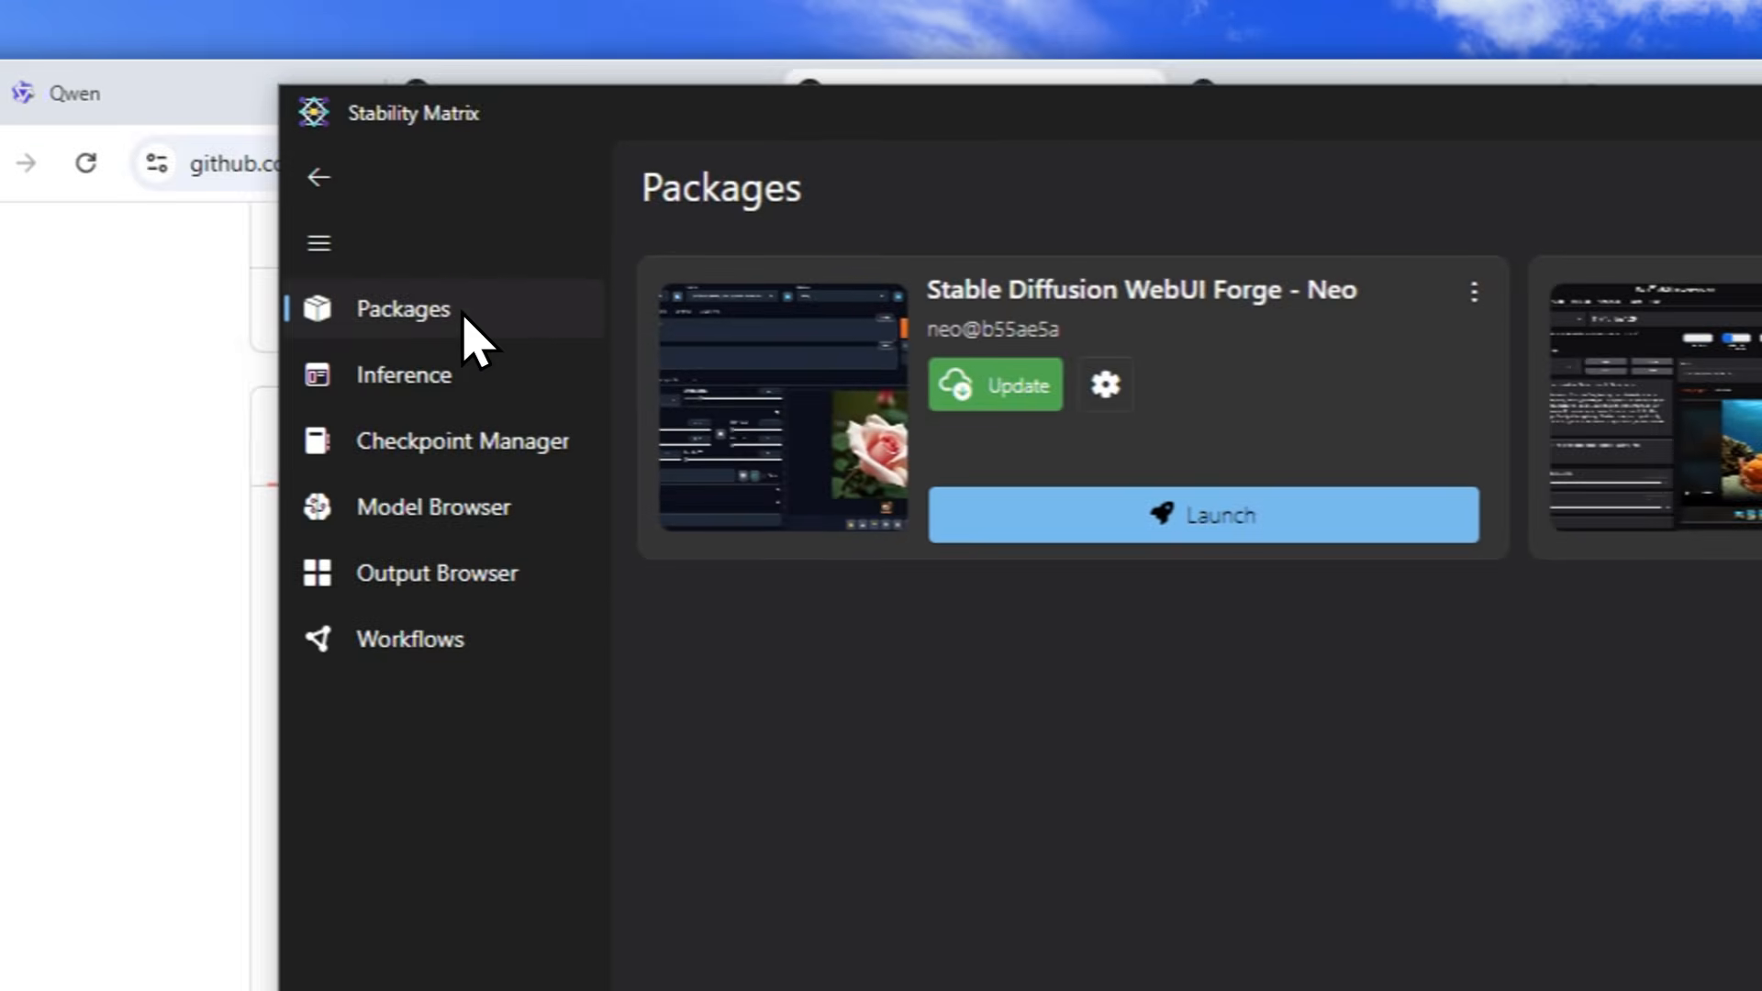
left_click(200, 253)
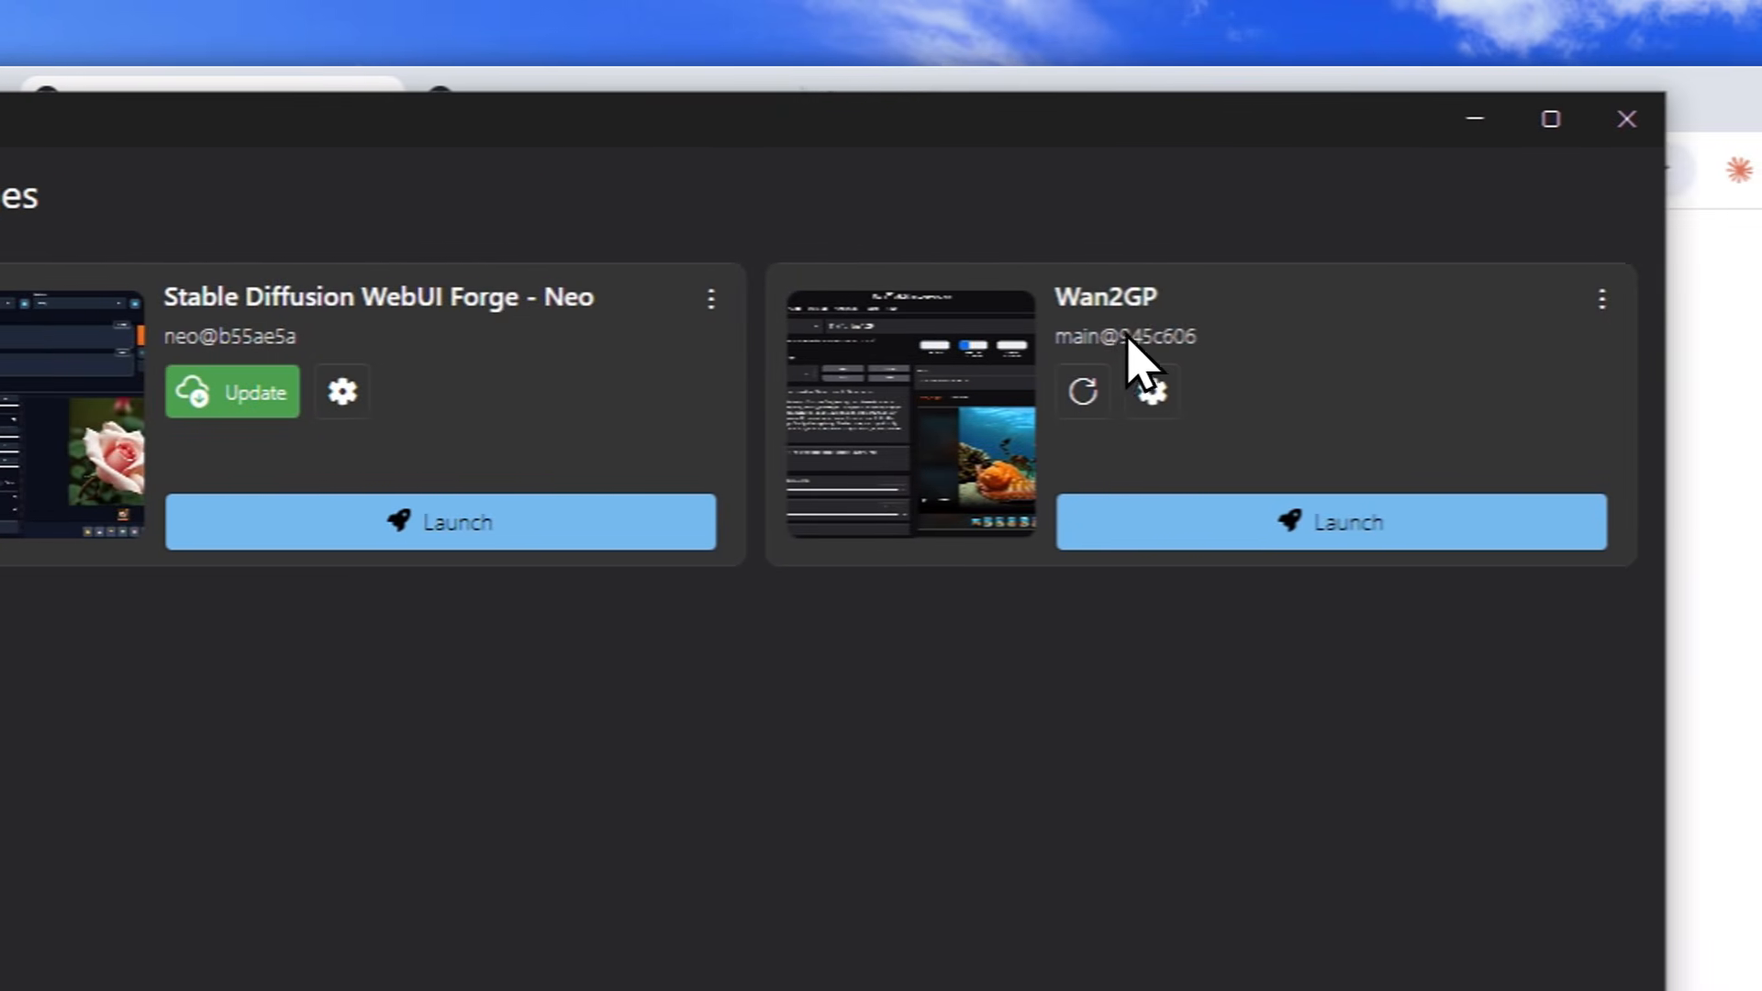
left_click(1294, 523)
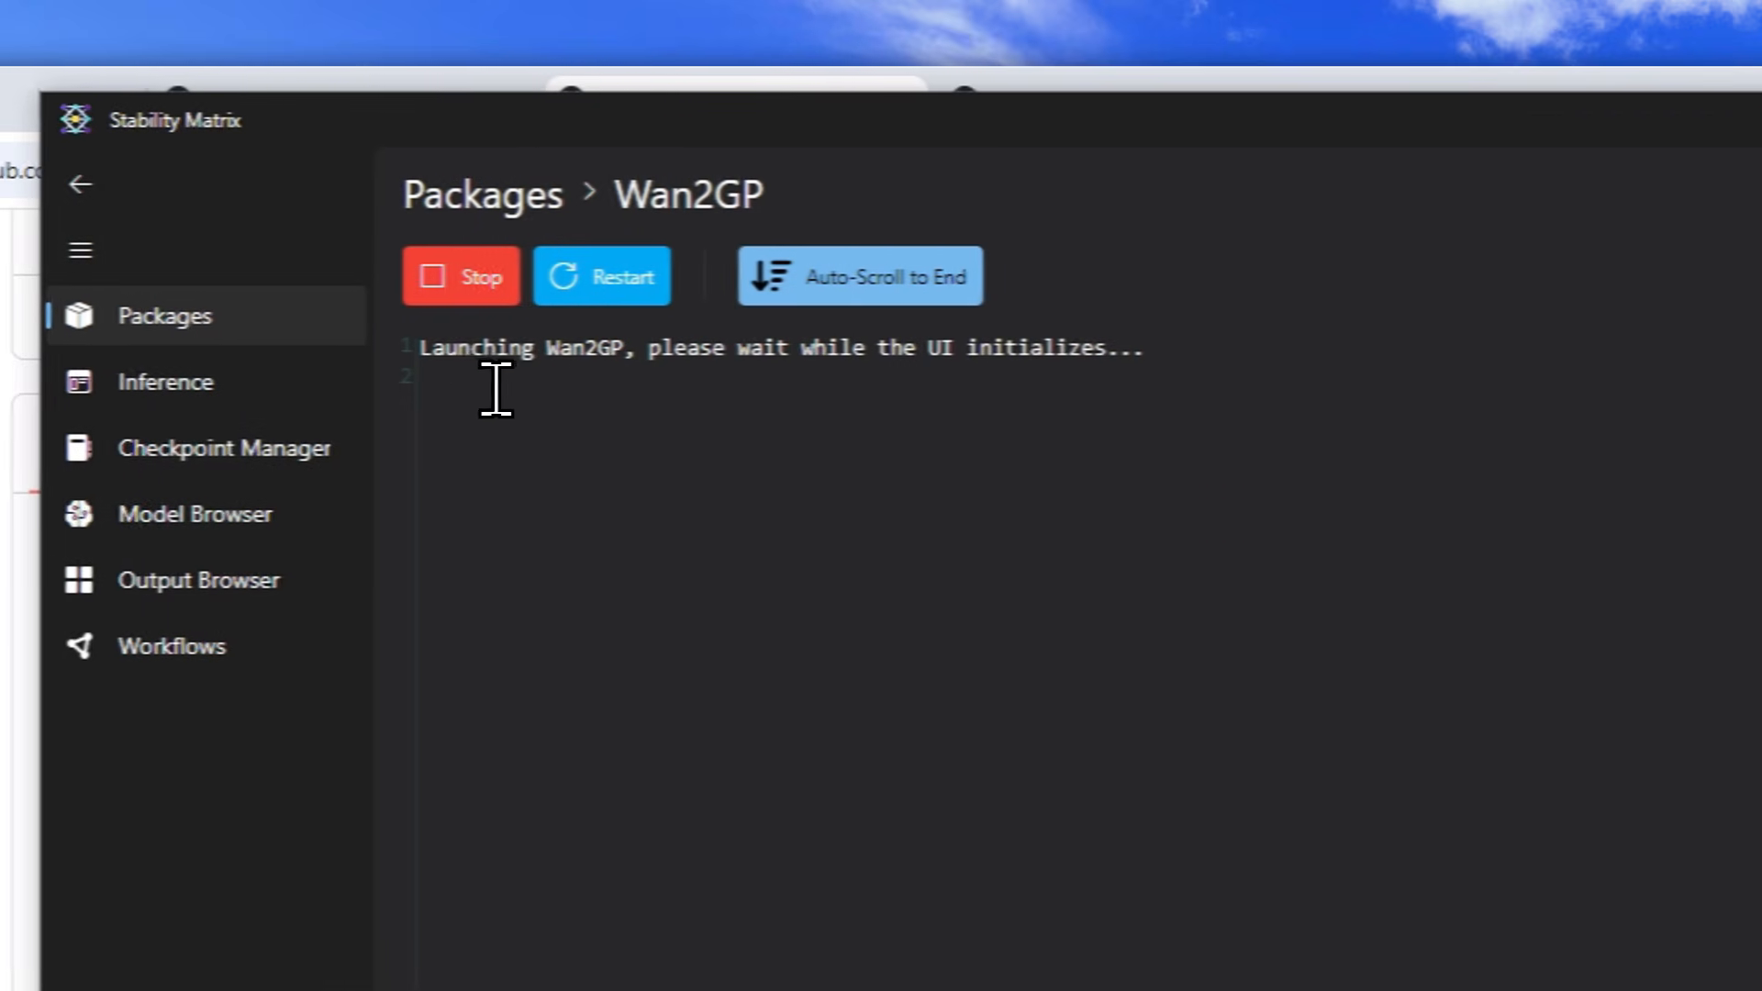
left_click_drag(493, 348, 1143, 488)
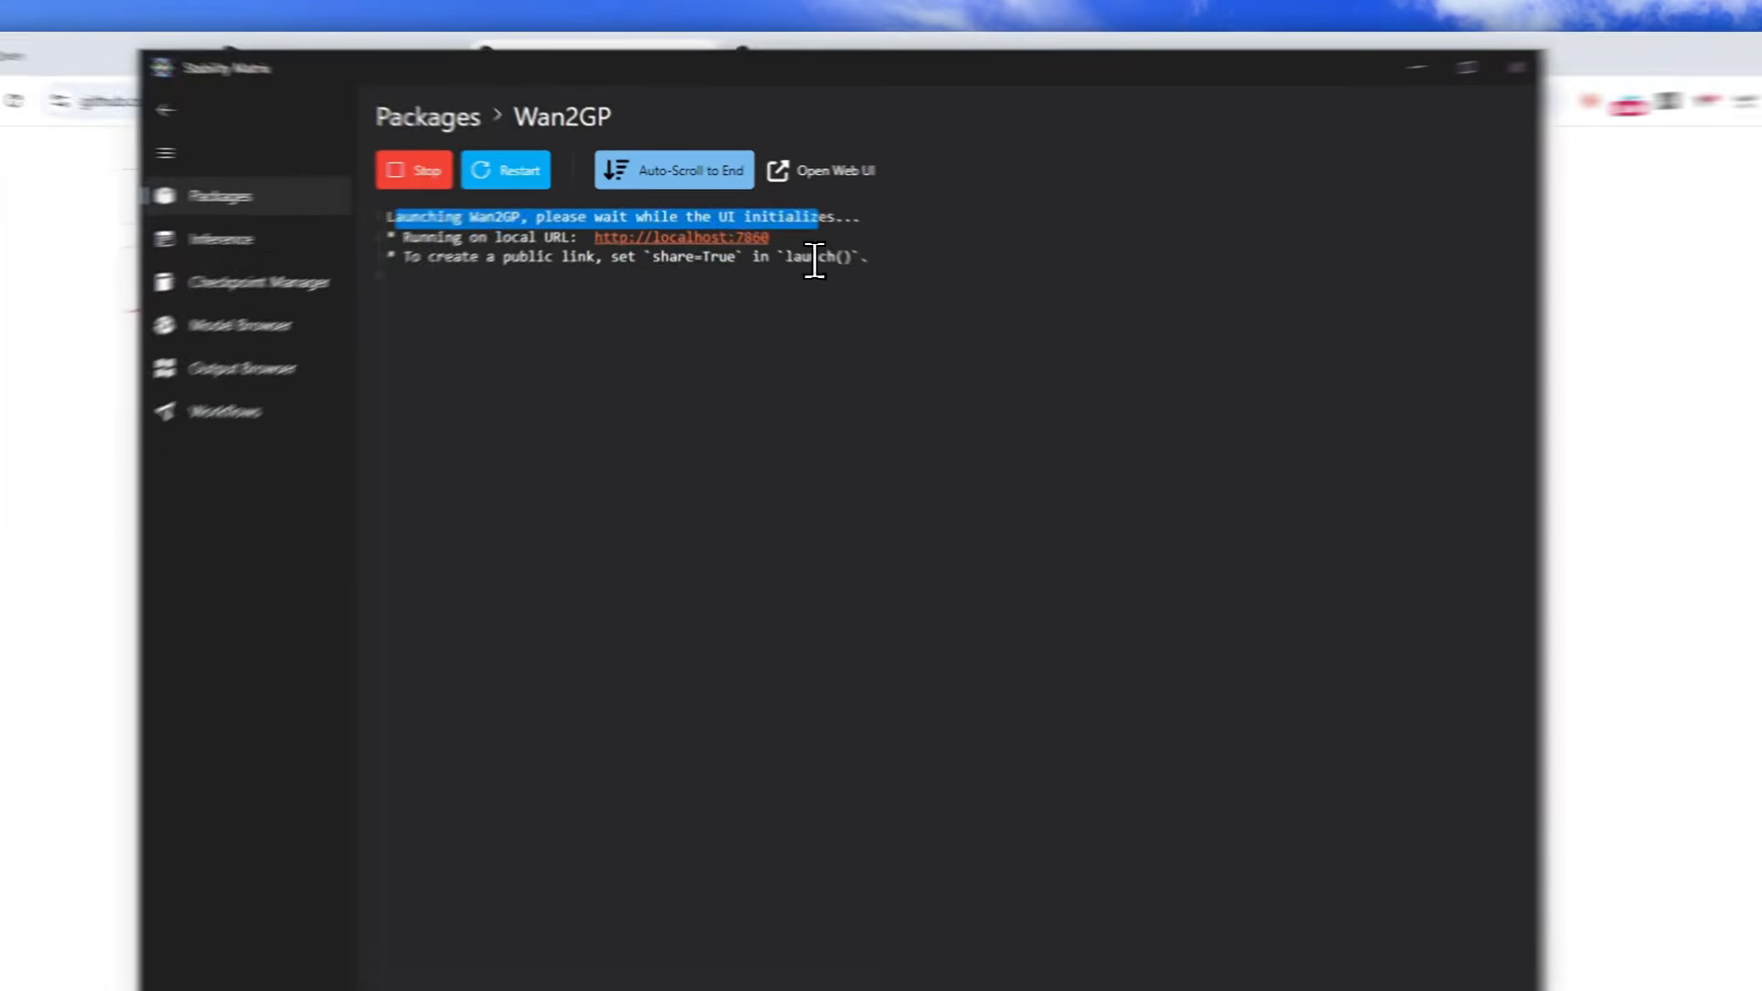
left_click_drag(743, 222, 718, 226)
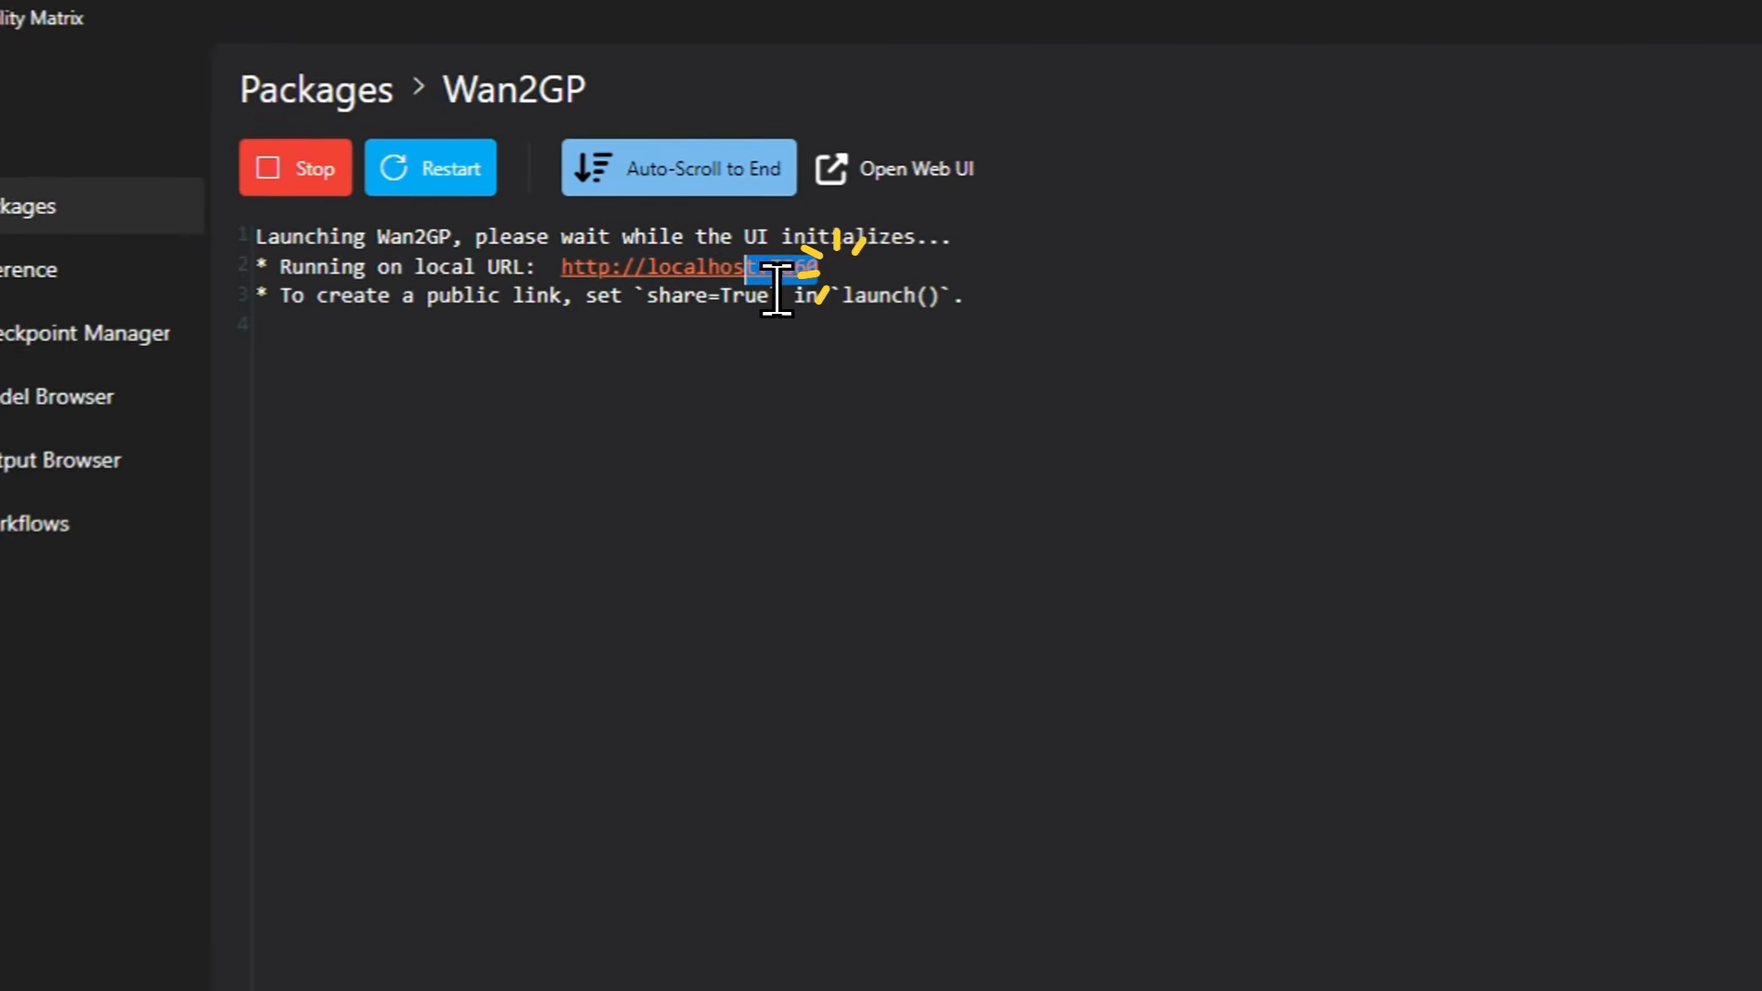
left_click_drag(776, 292, 597, 298)
key("ctrl+c")
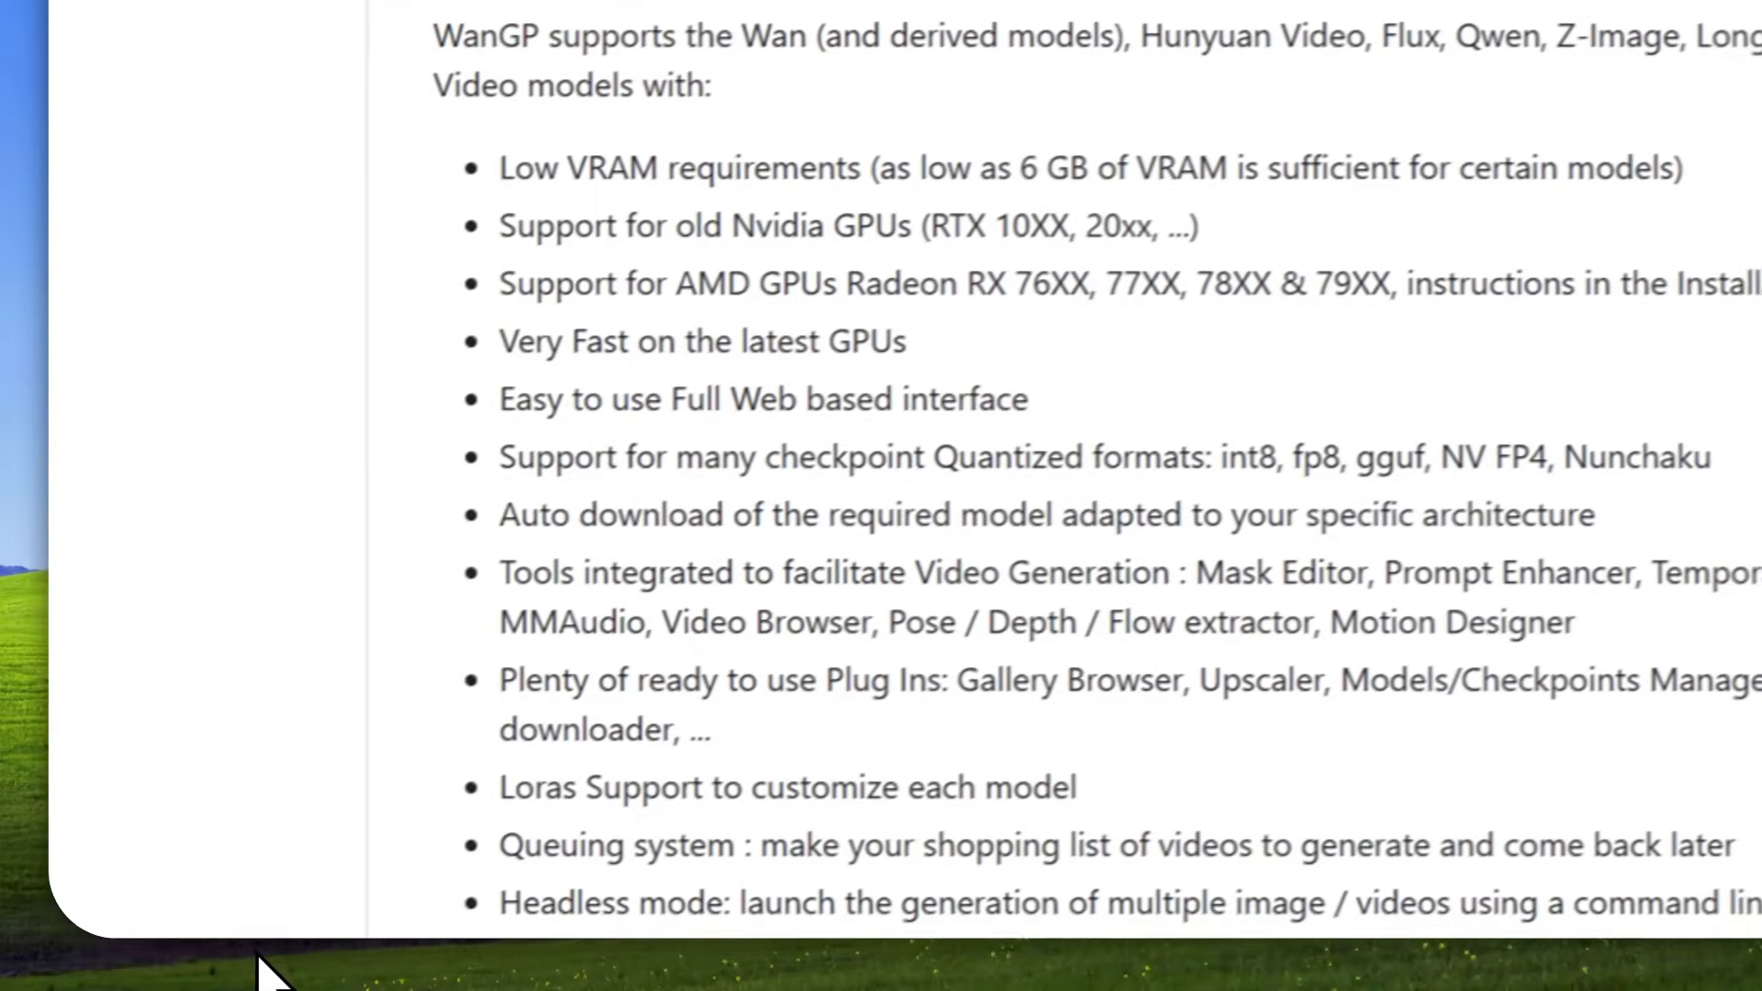
mouse_move(504, 956)
left_click(404, 894)
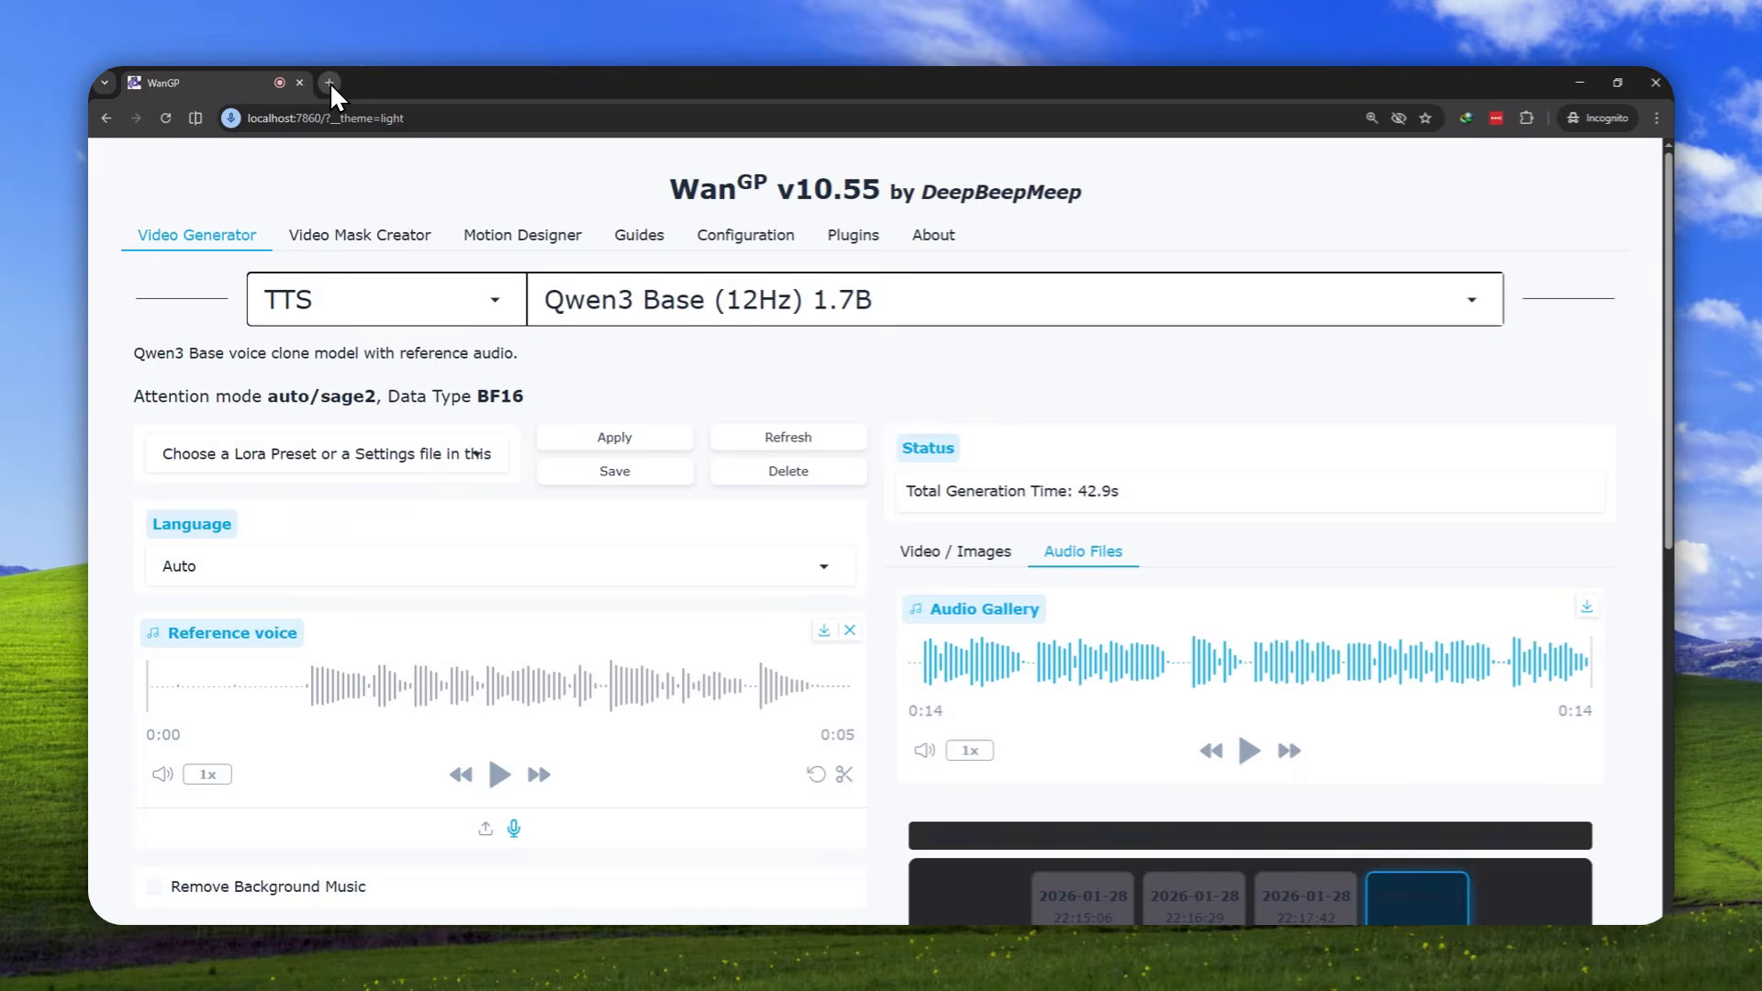
left_click(329, 80)
key("ctrl+v")
key("Return")
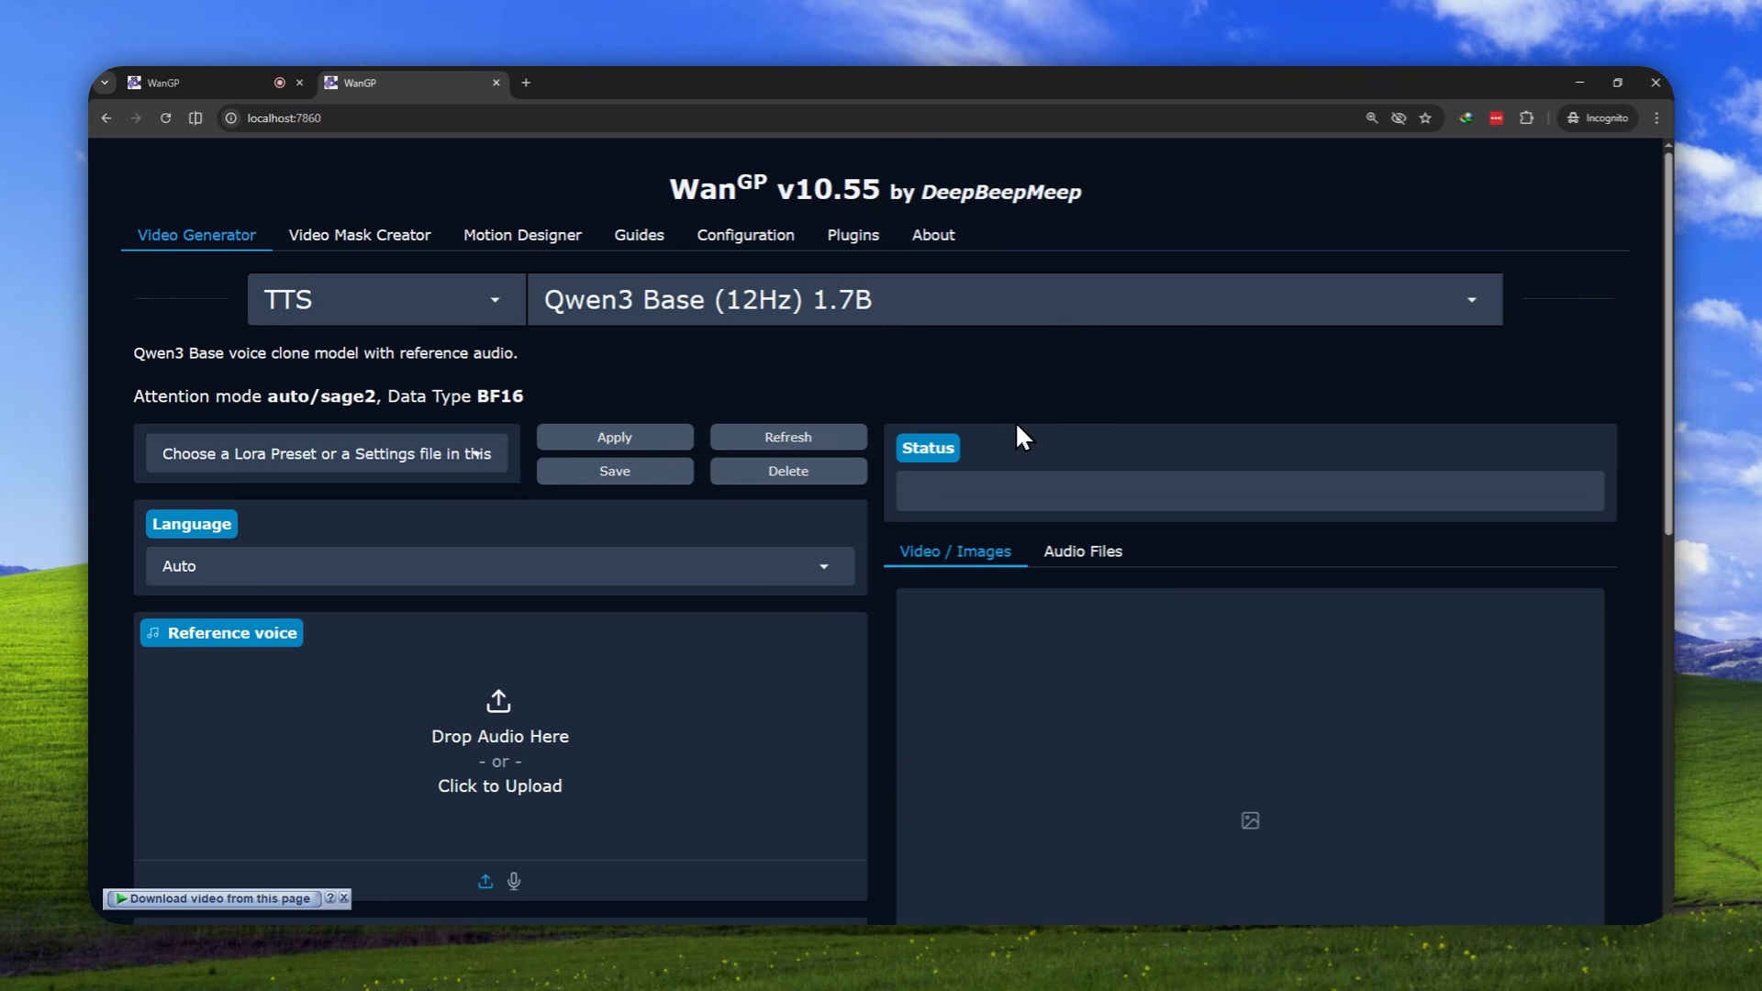
Choose TTS as the model family and Qwen3 Base (12Hz) 1.7B as the model
scroll(980, 402, "down", 5)
scroll(978, 399, "up", 6)
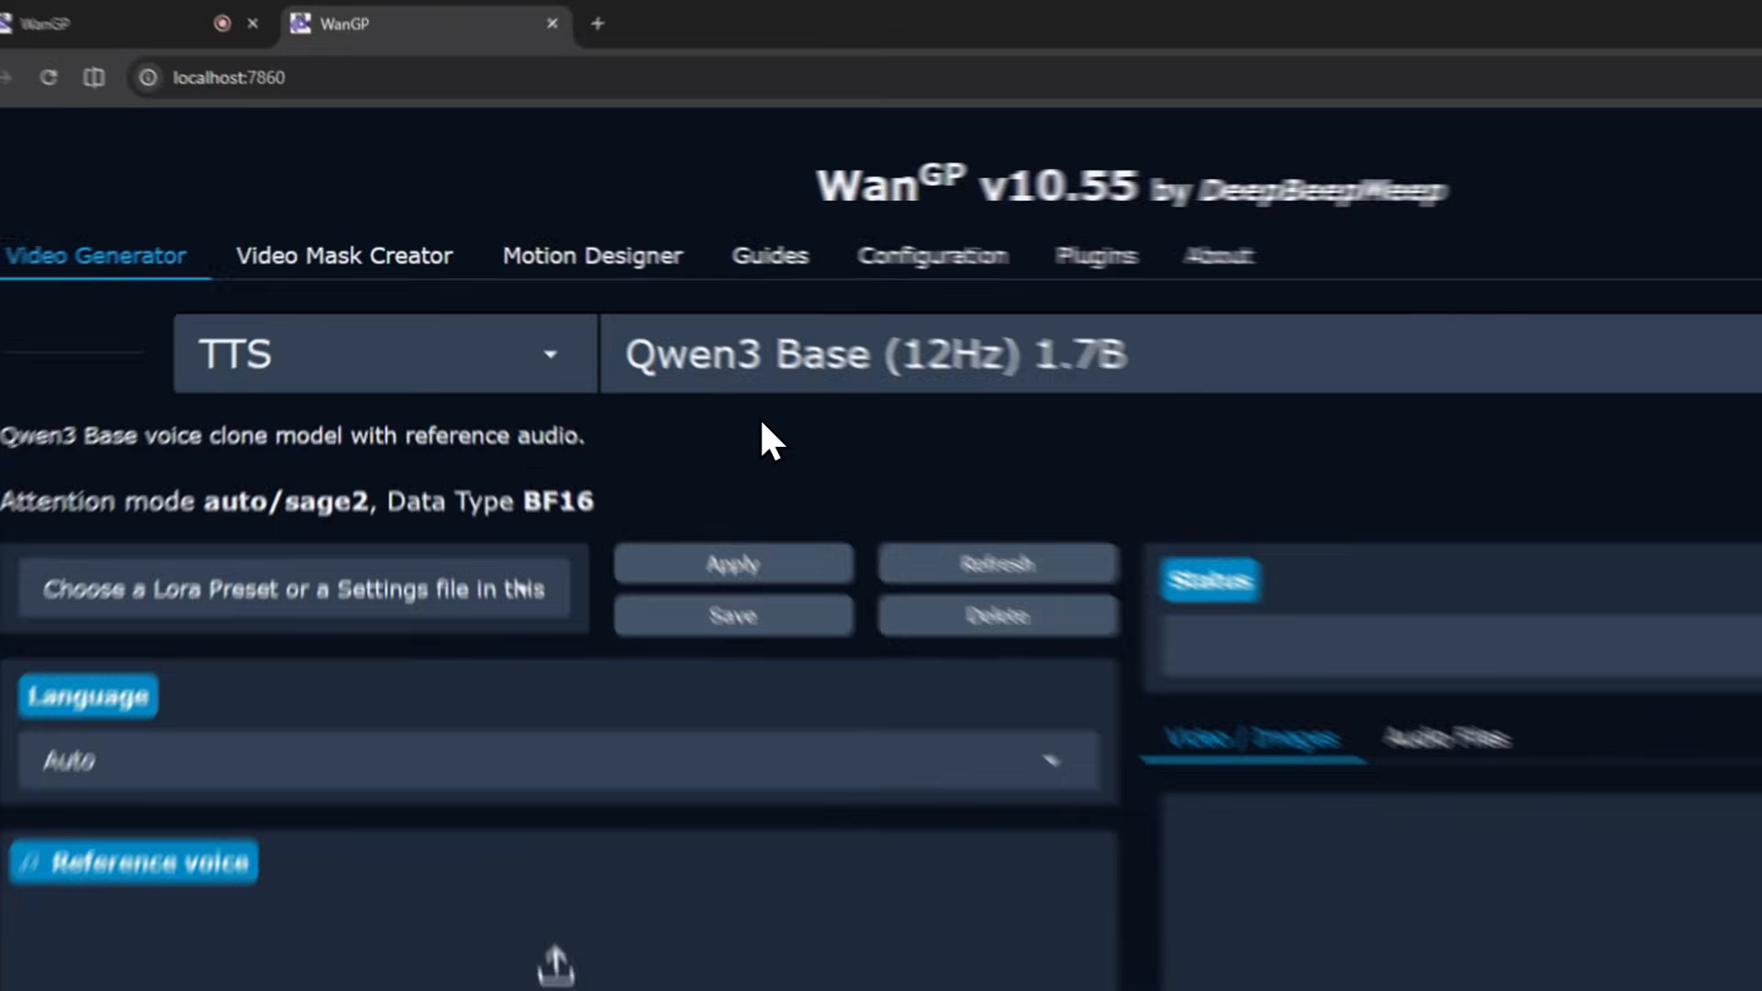
left_click(621, 329)
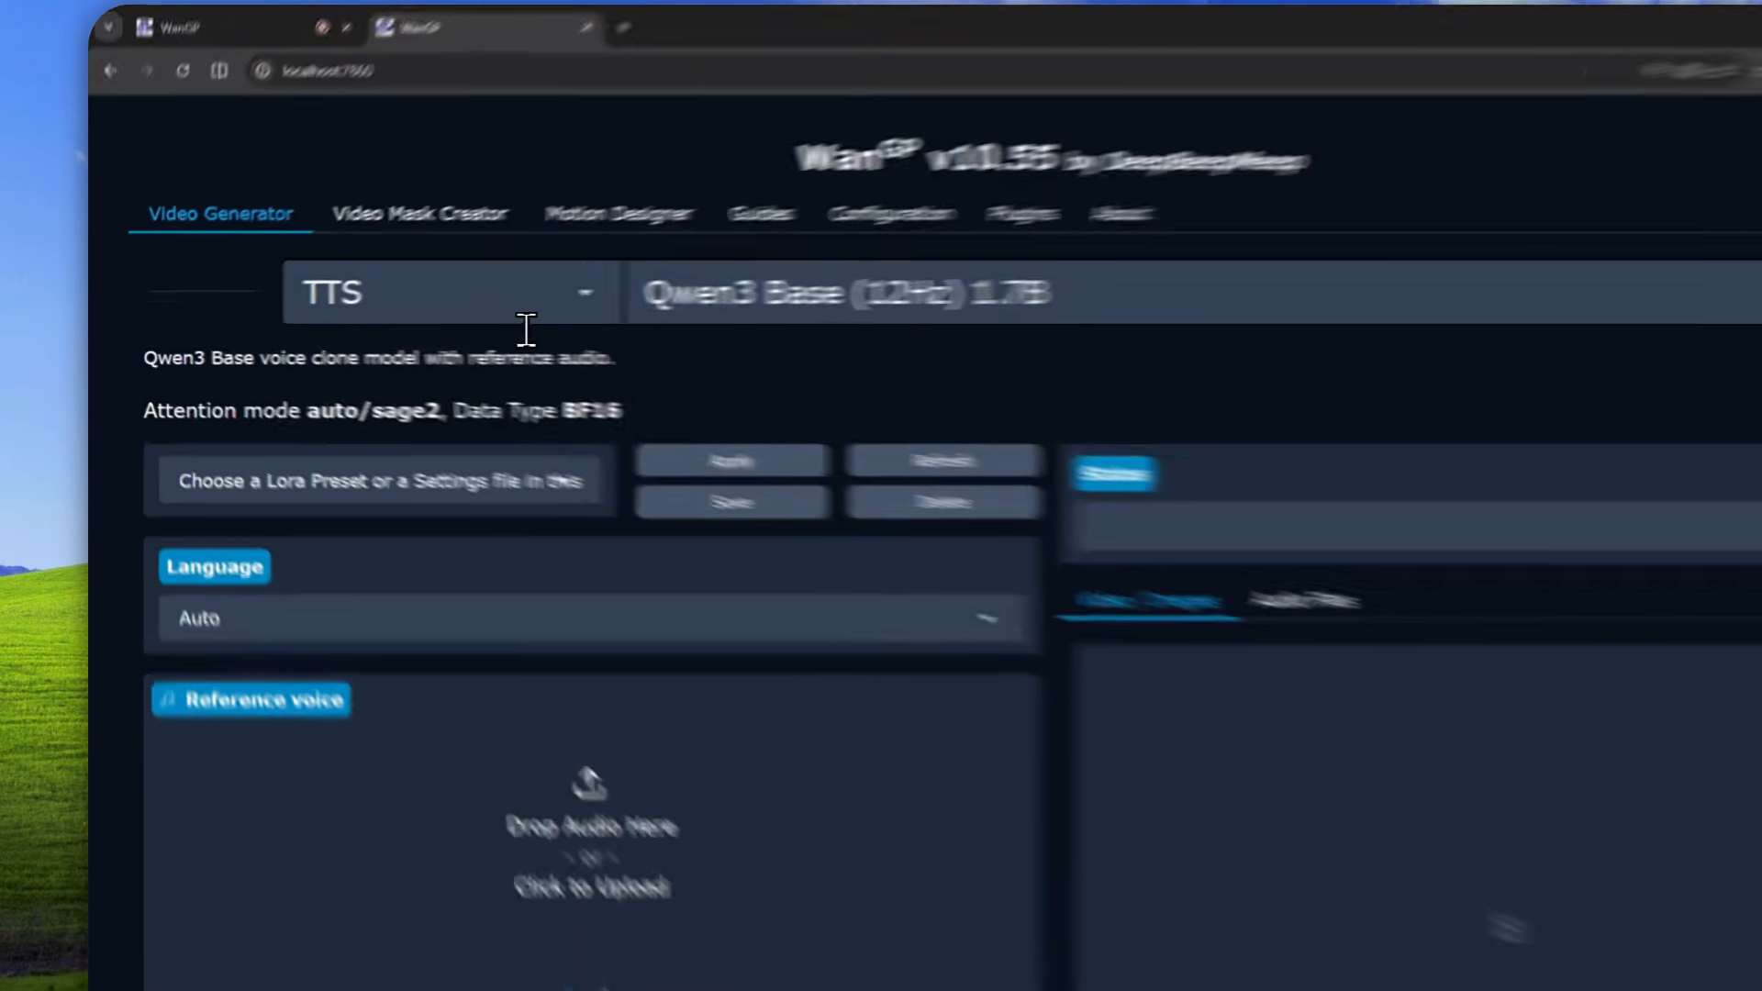
left_click(372, 303)
left_click(319, 796)
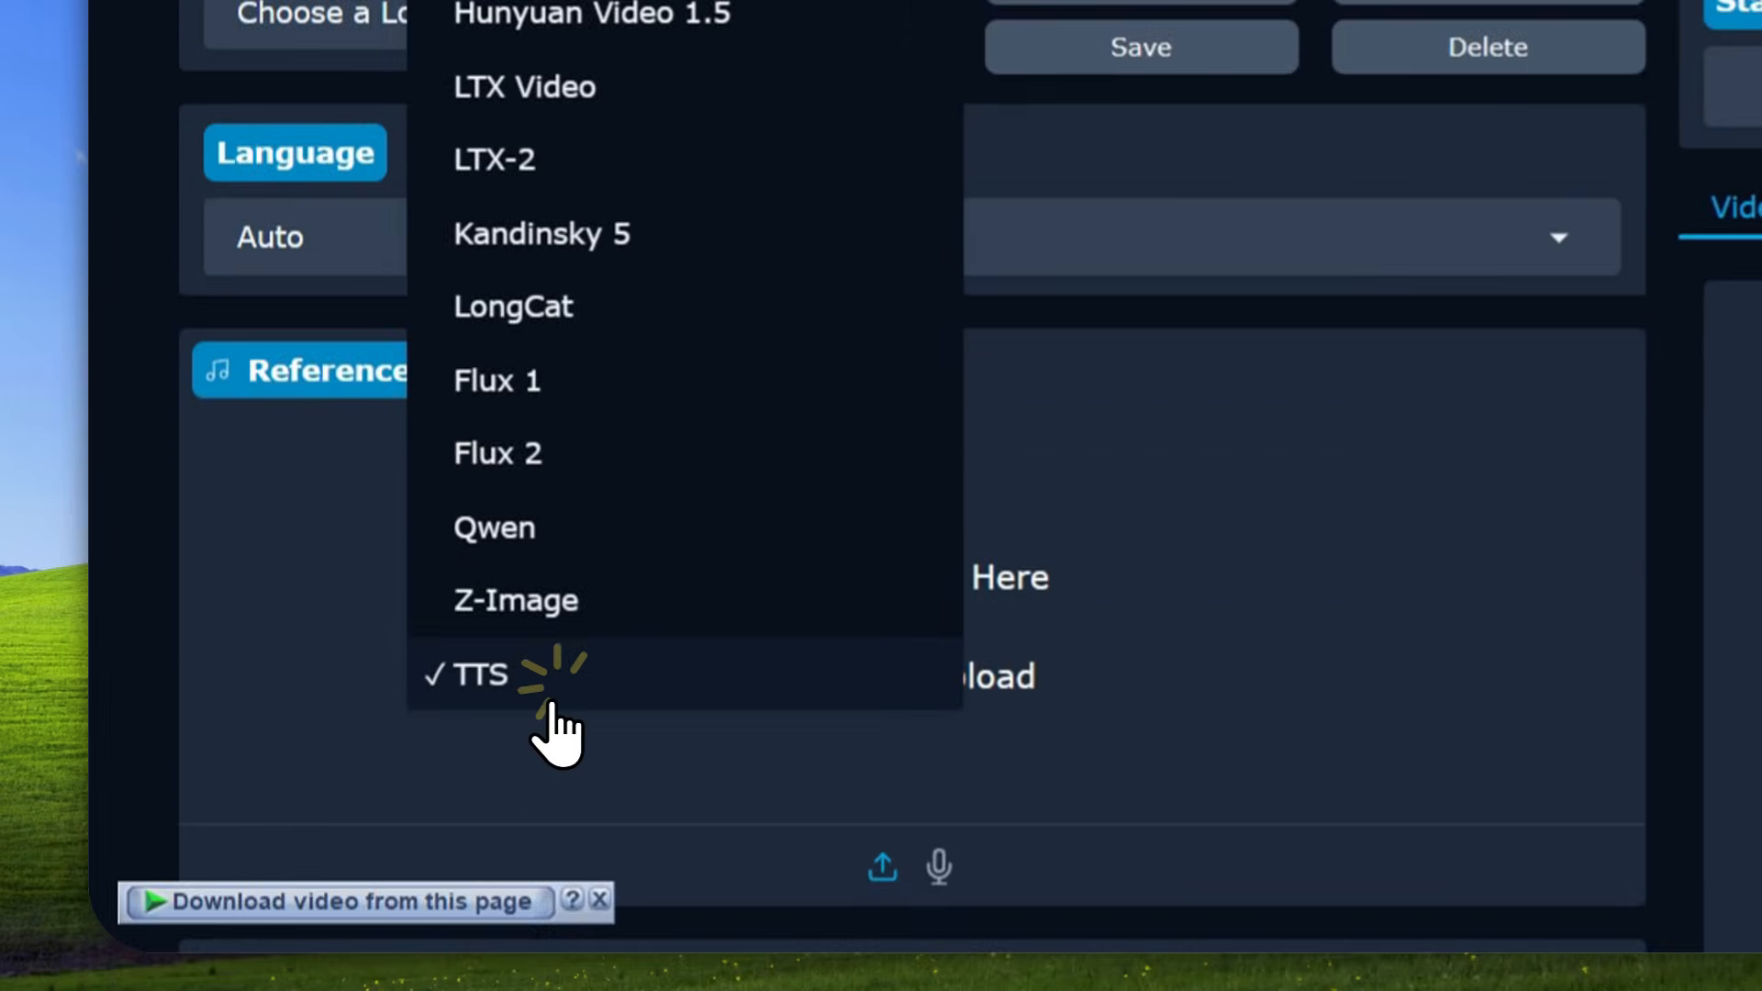
left_click(1022, 236)
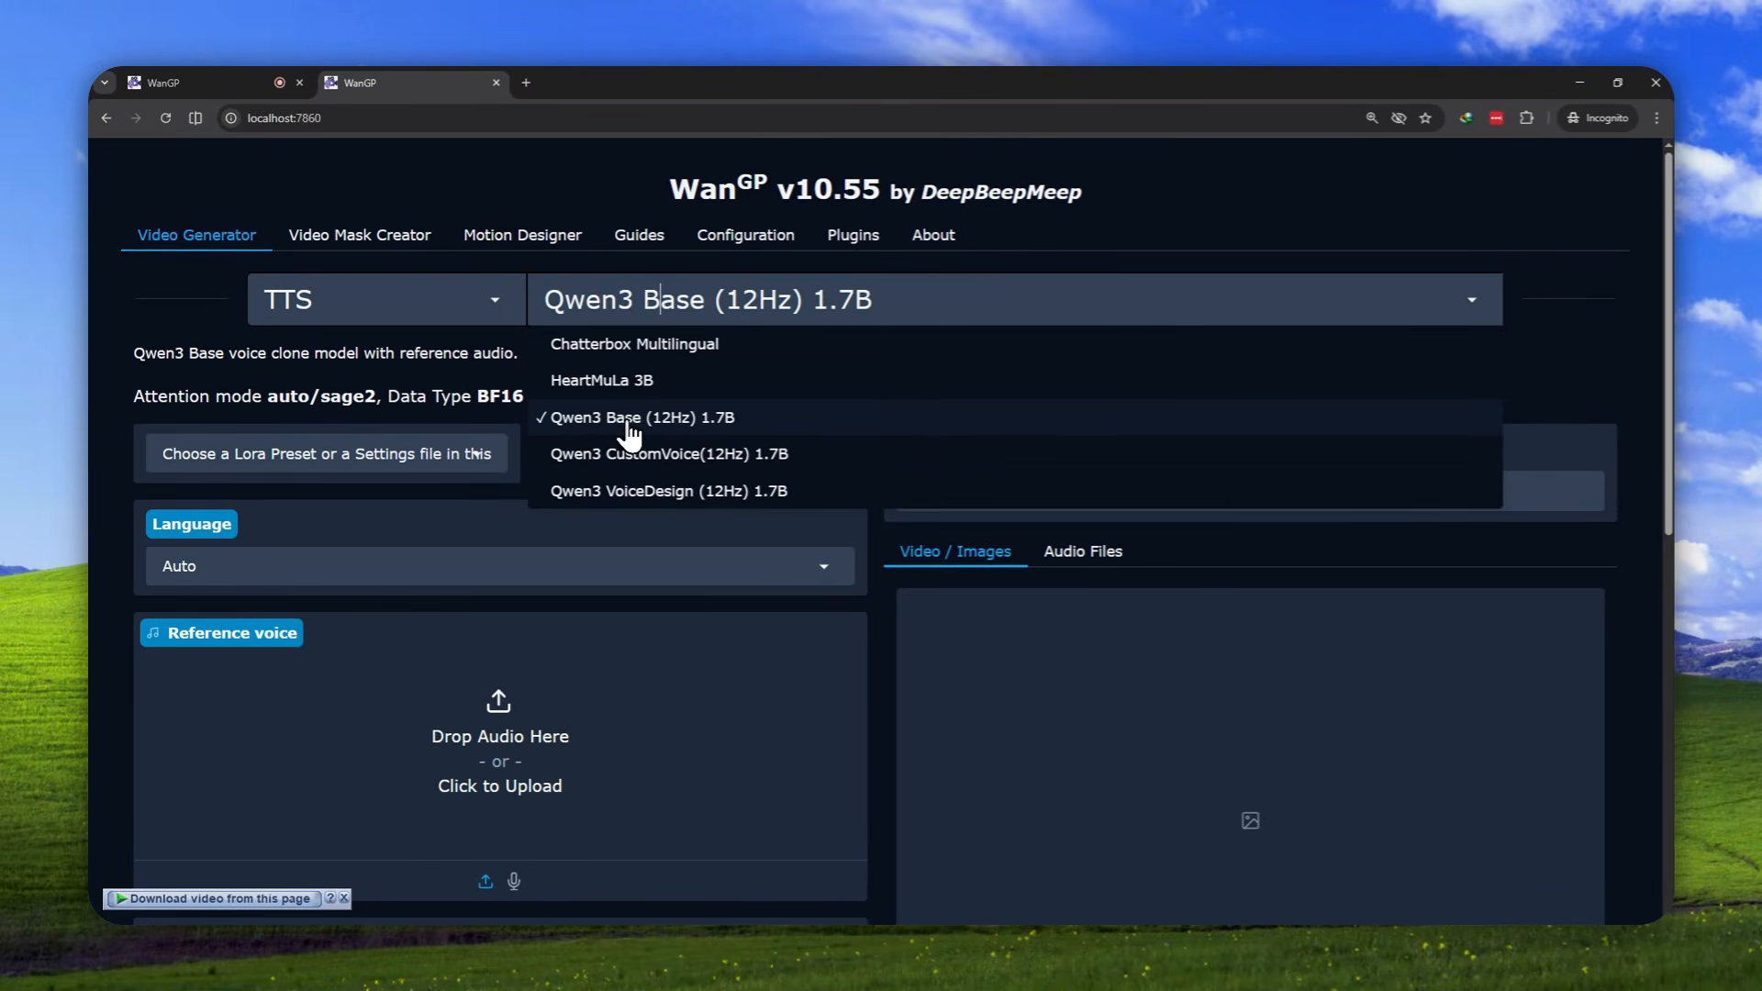
left_click(597, 420)
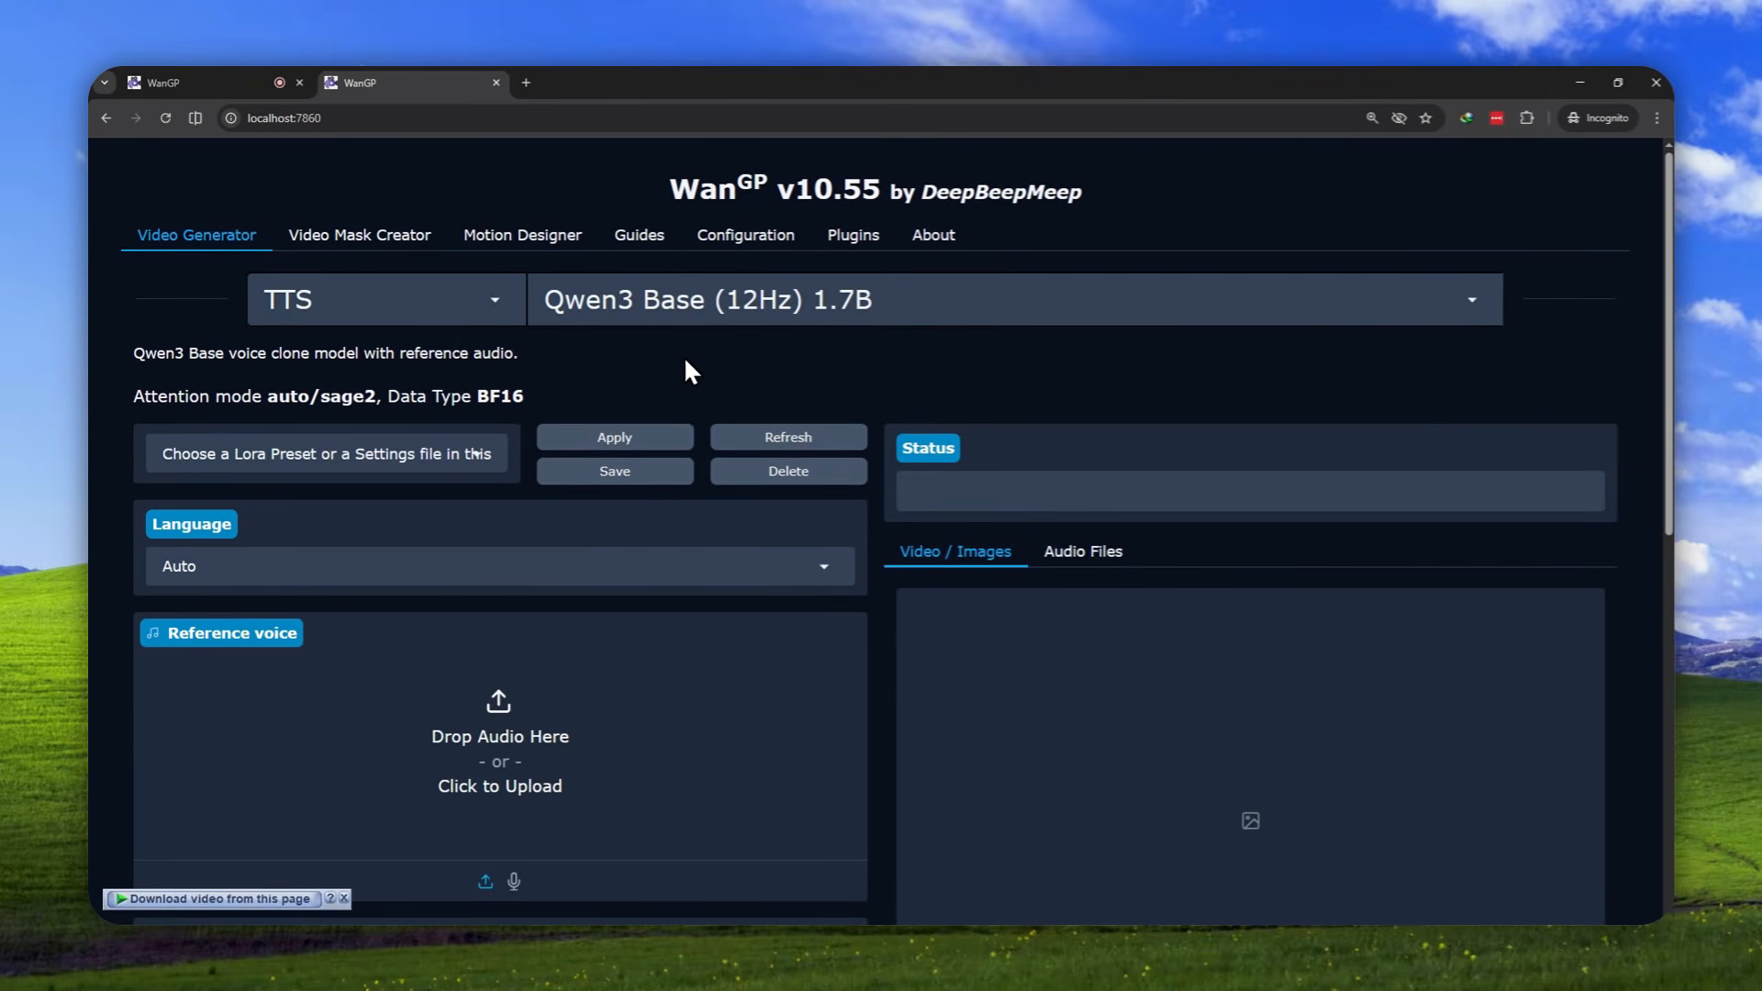
Record a reference voice clip of about 19 seconds with the microphone and play part of it back
scroll(567, 457, "down", 3)
scroll(624, 413, "down", 3)
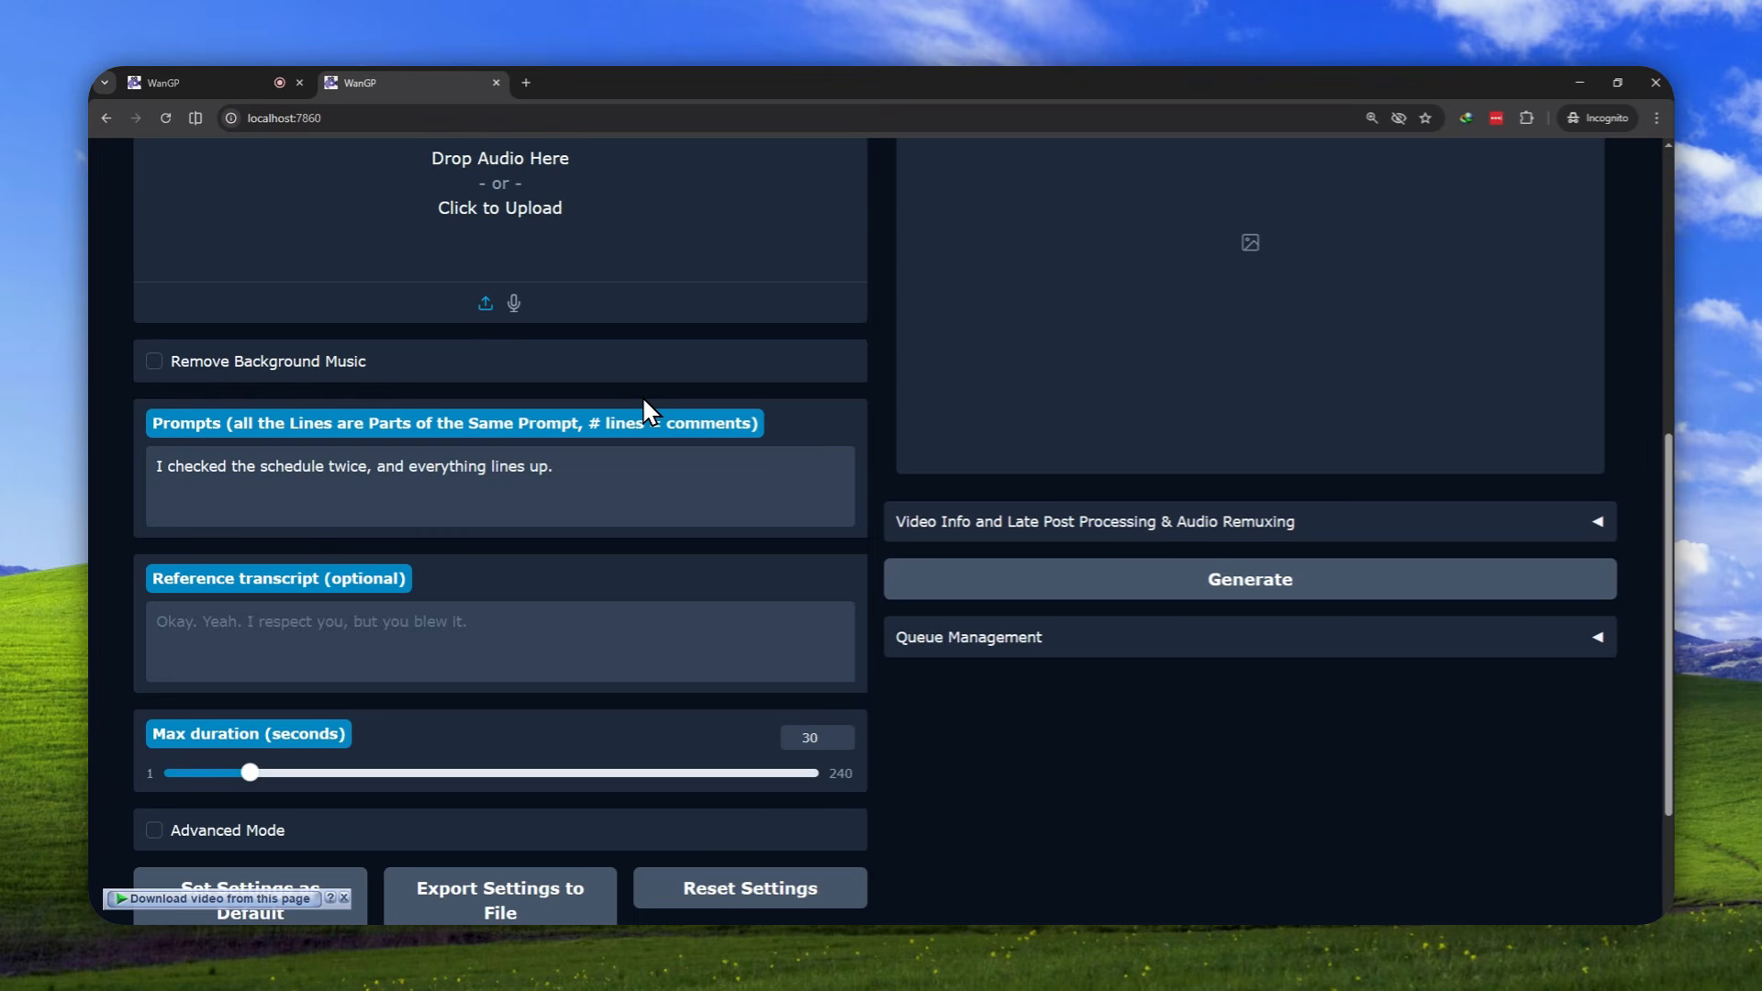
scroll(652, 431, "up", 6)
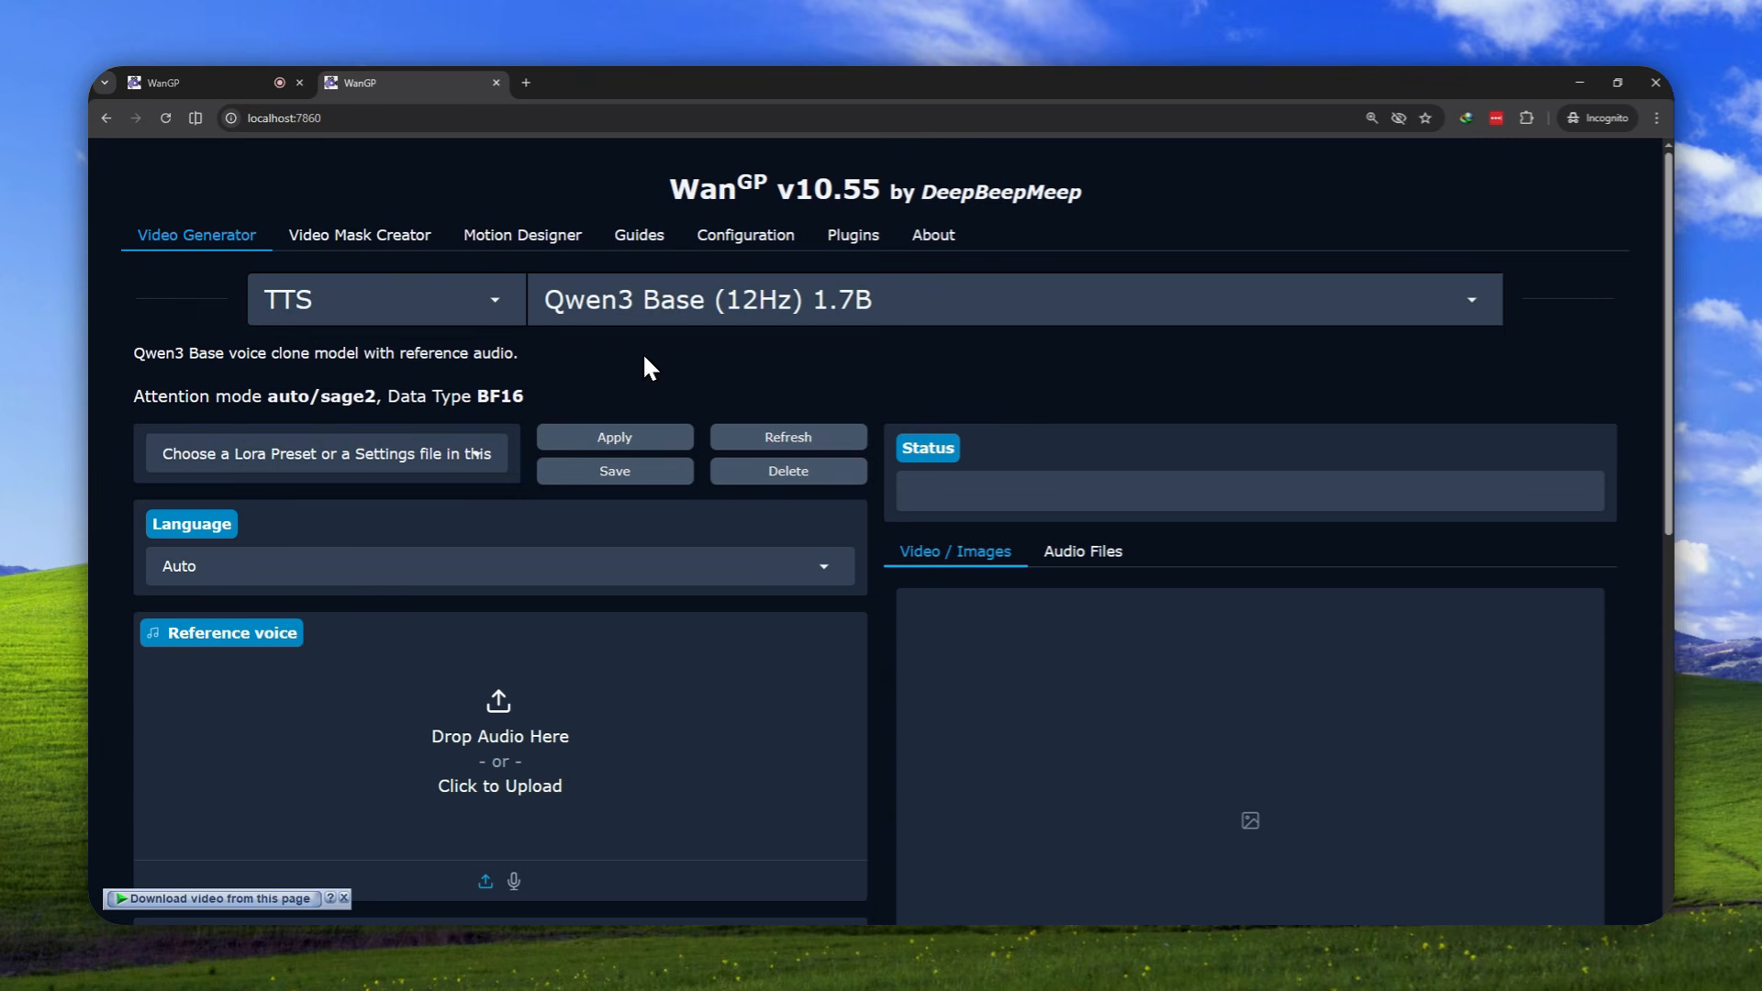
scroll(657, 431, "down", 5)
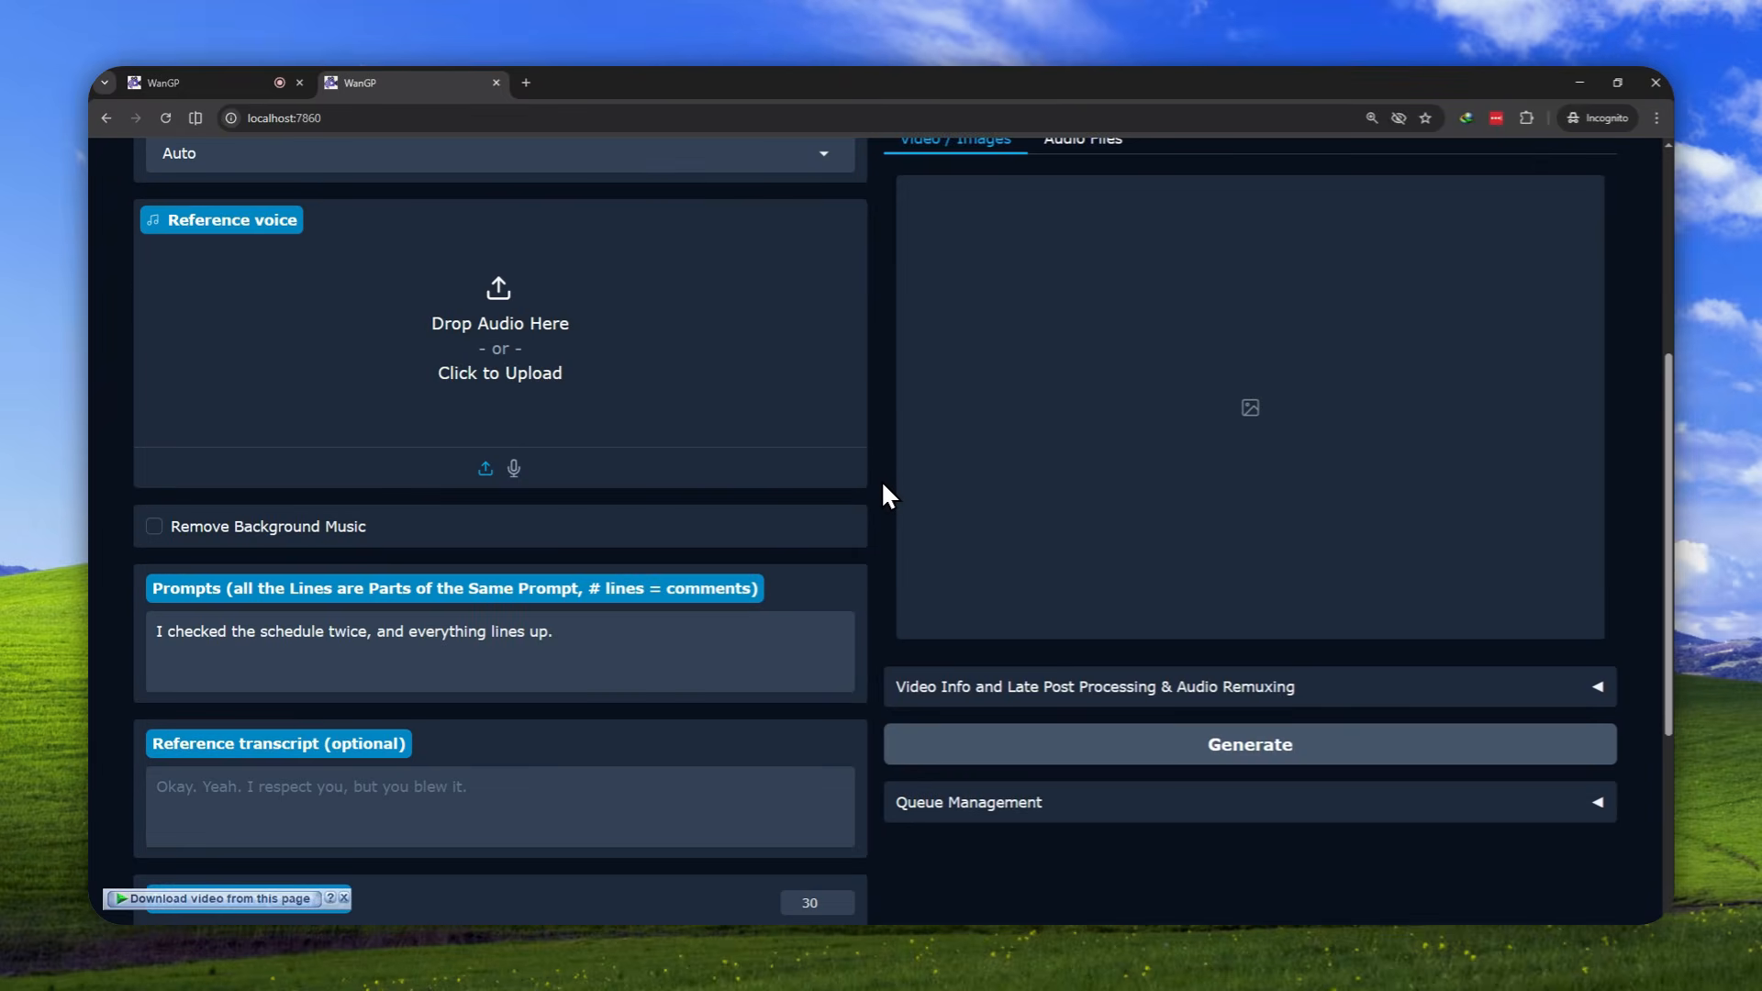
scroll(881, 481, "down", 4)
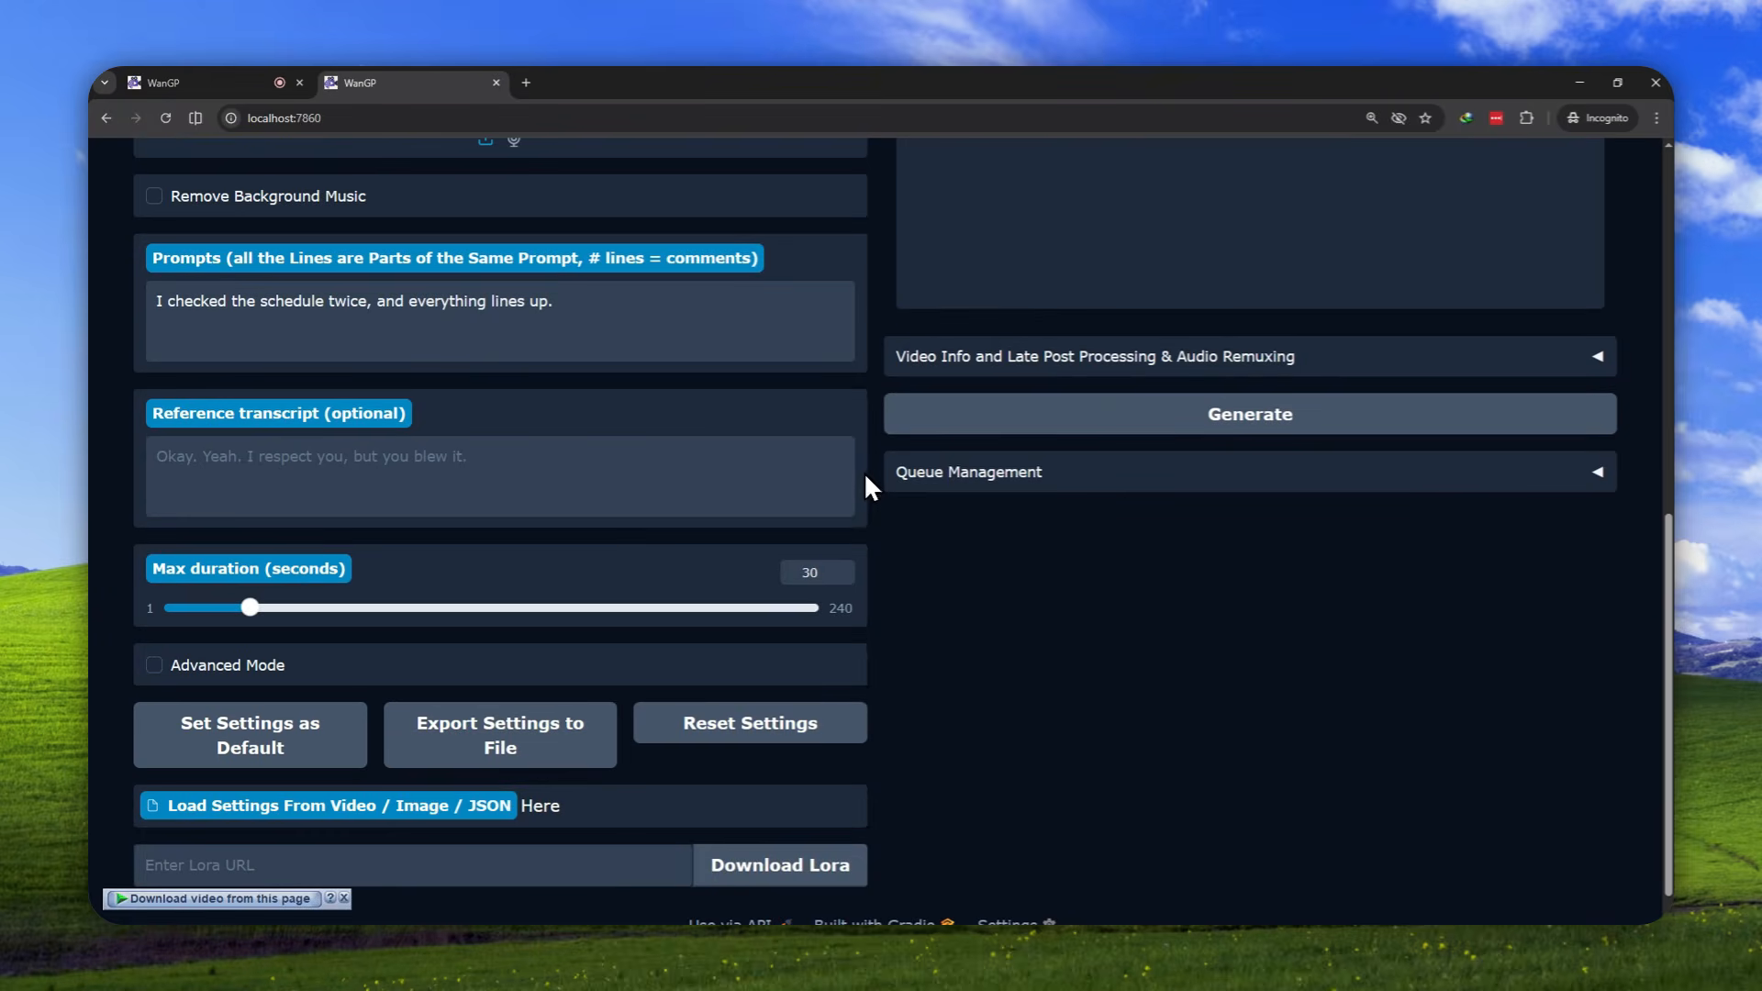
scroll(899, 587, "up", 6)
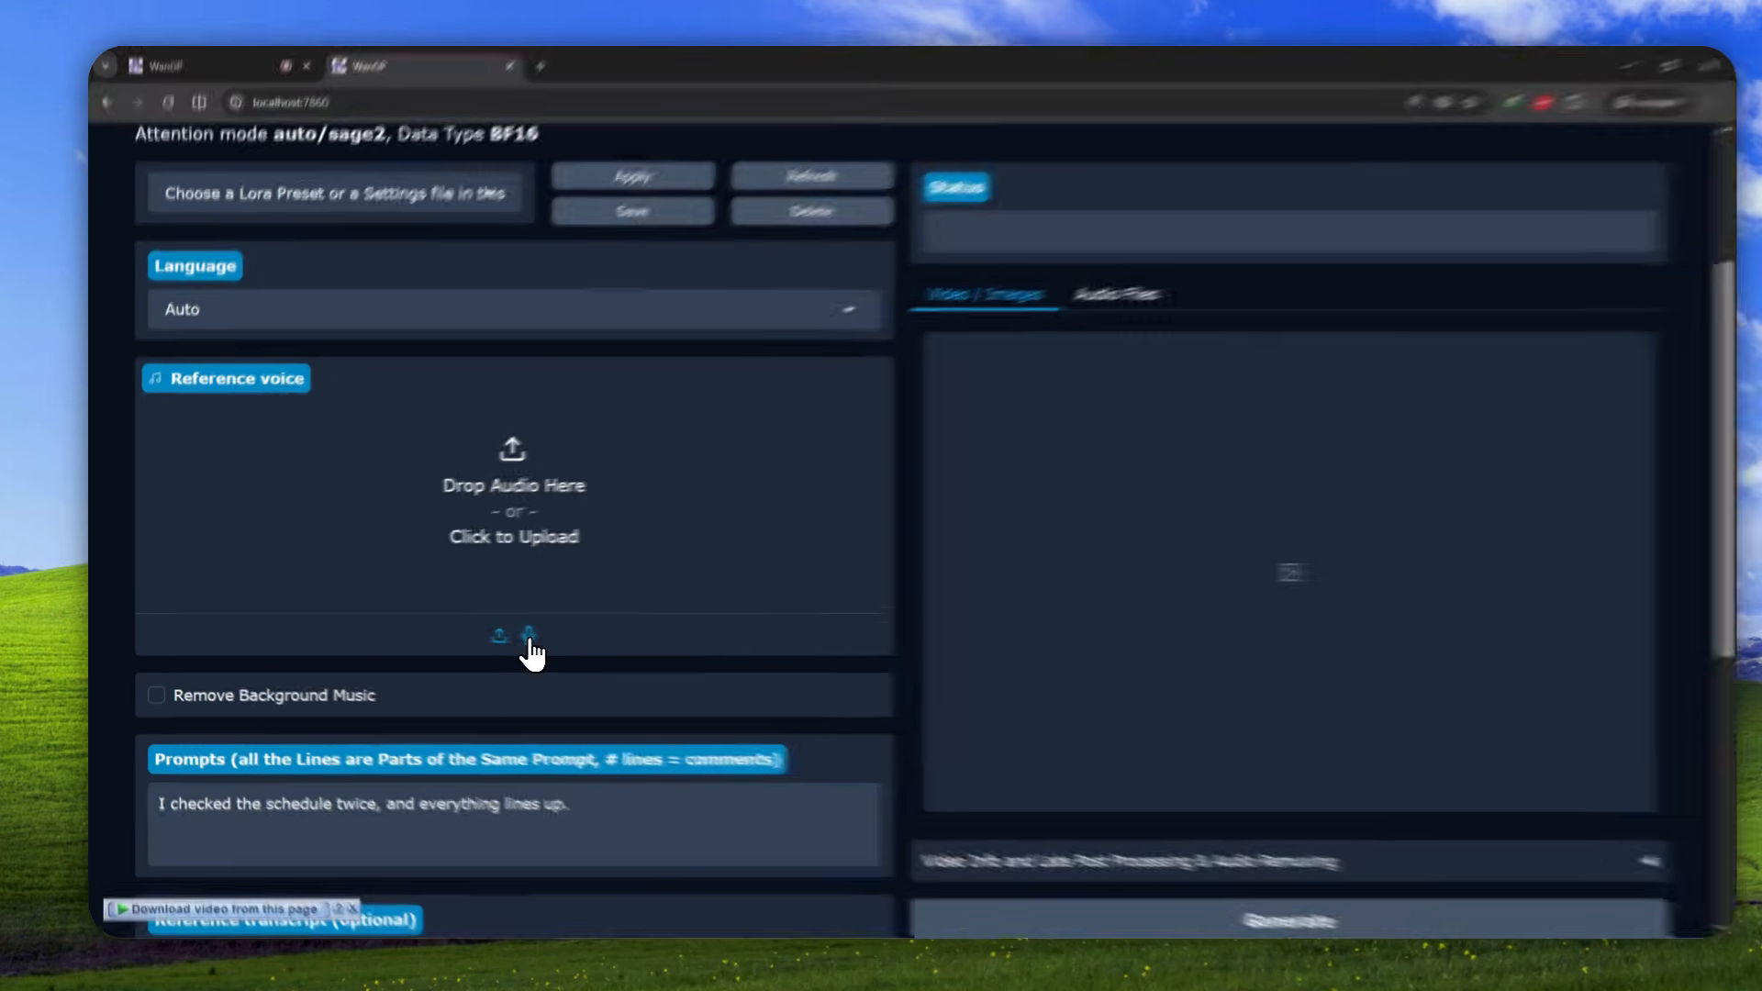
left_click(513, 633)
left_click(517, 792)
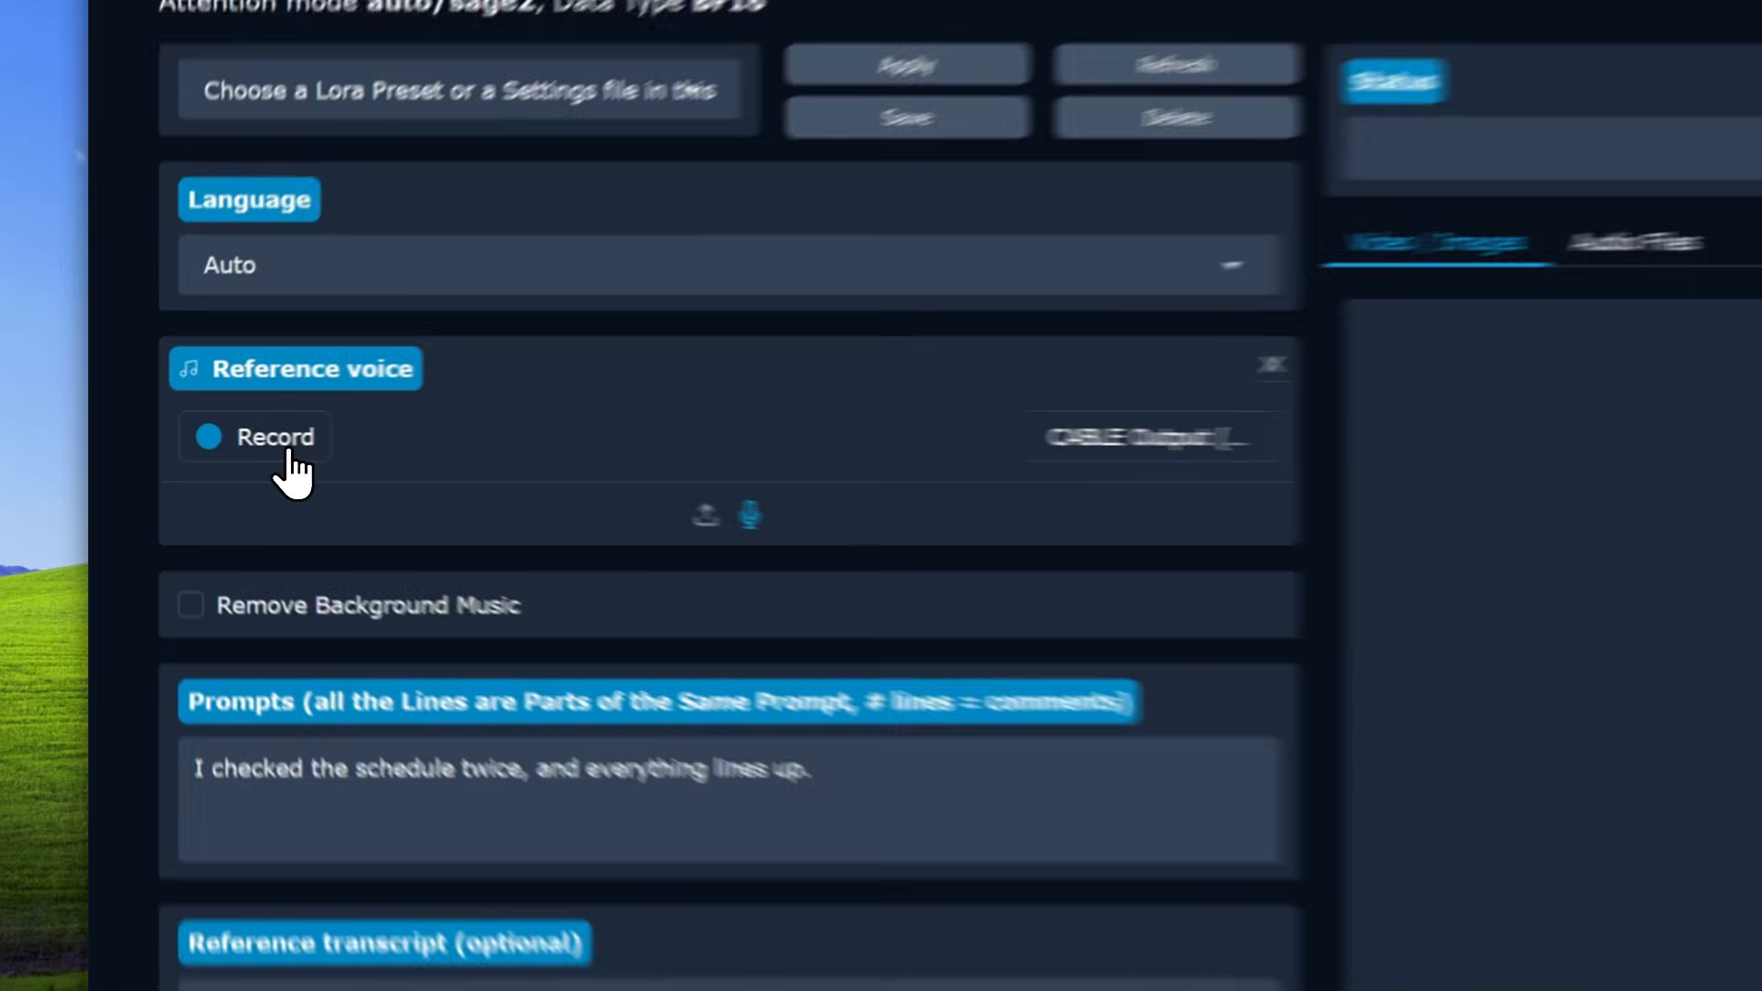
left_click(212, 435)
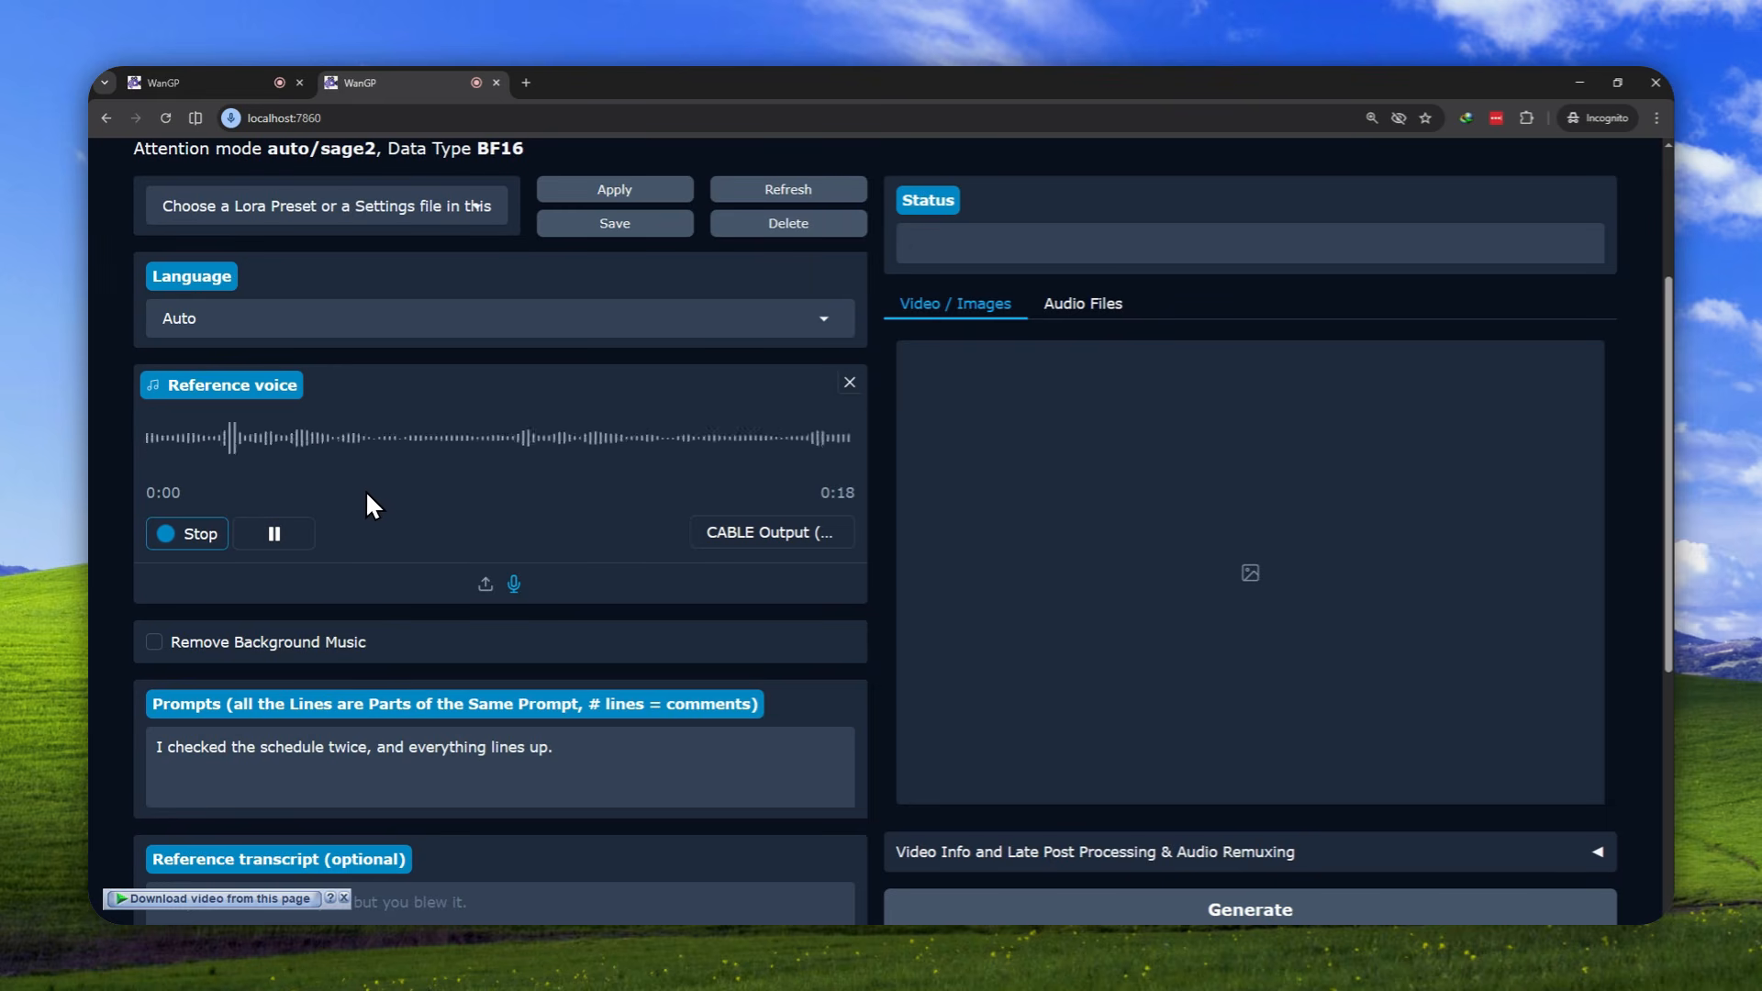
left_click(174, 531)
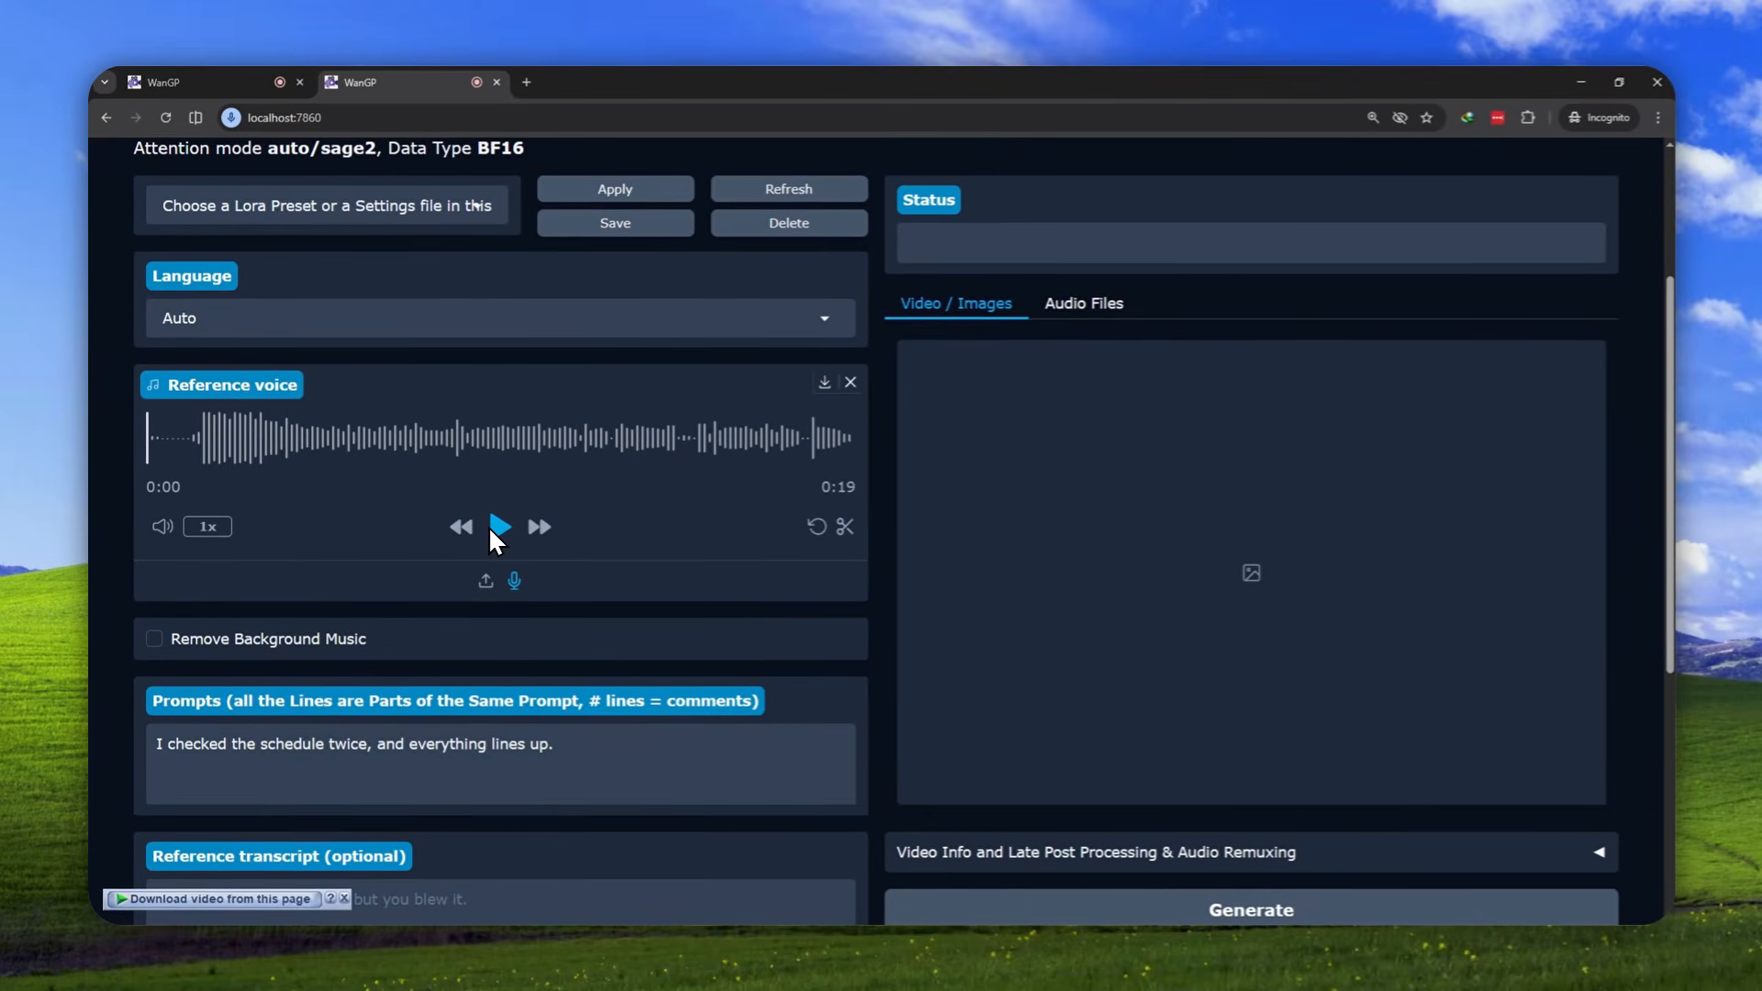
left_click(497, 529)
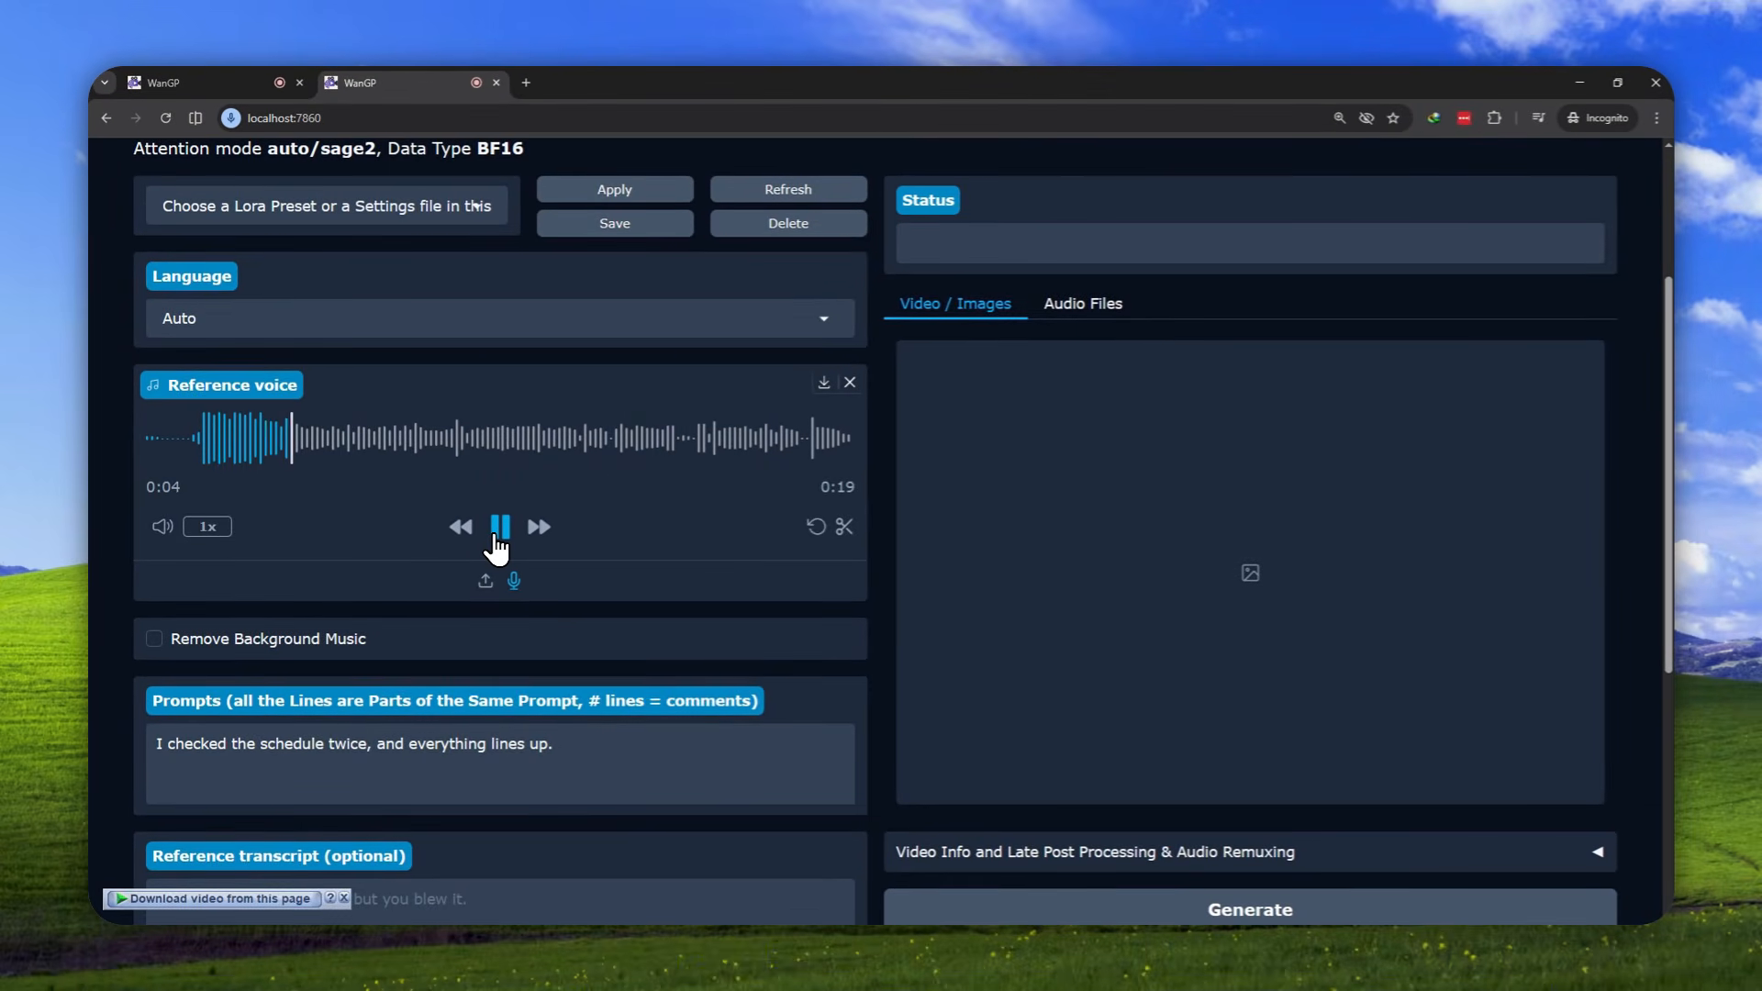
left_click(494, 528)
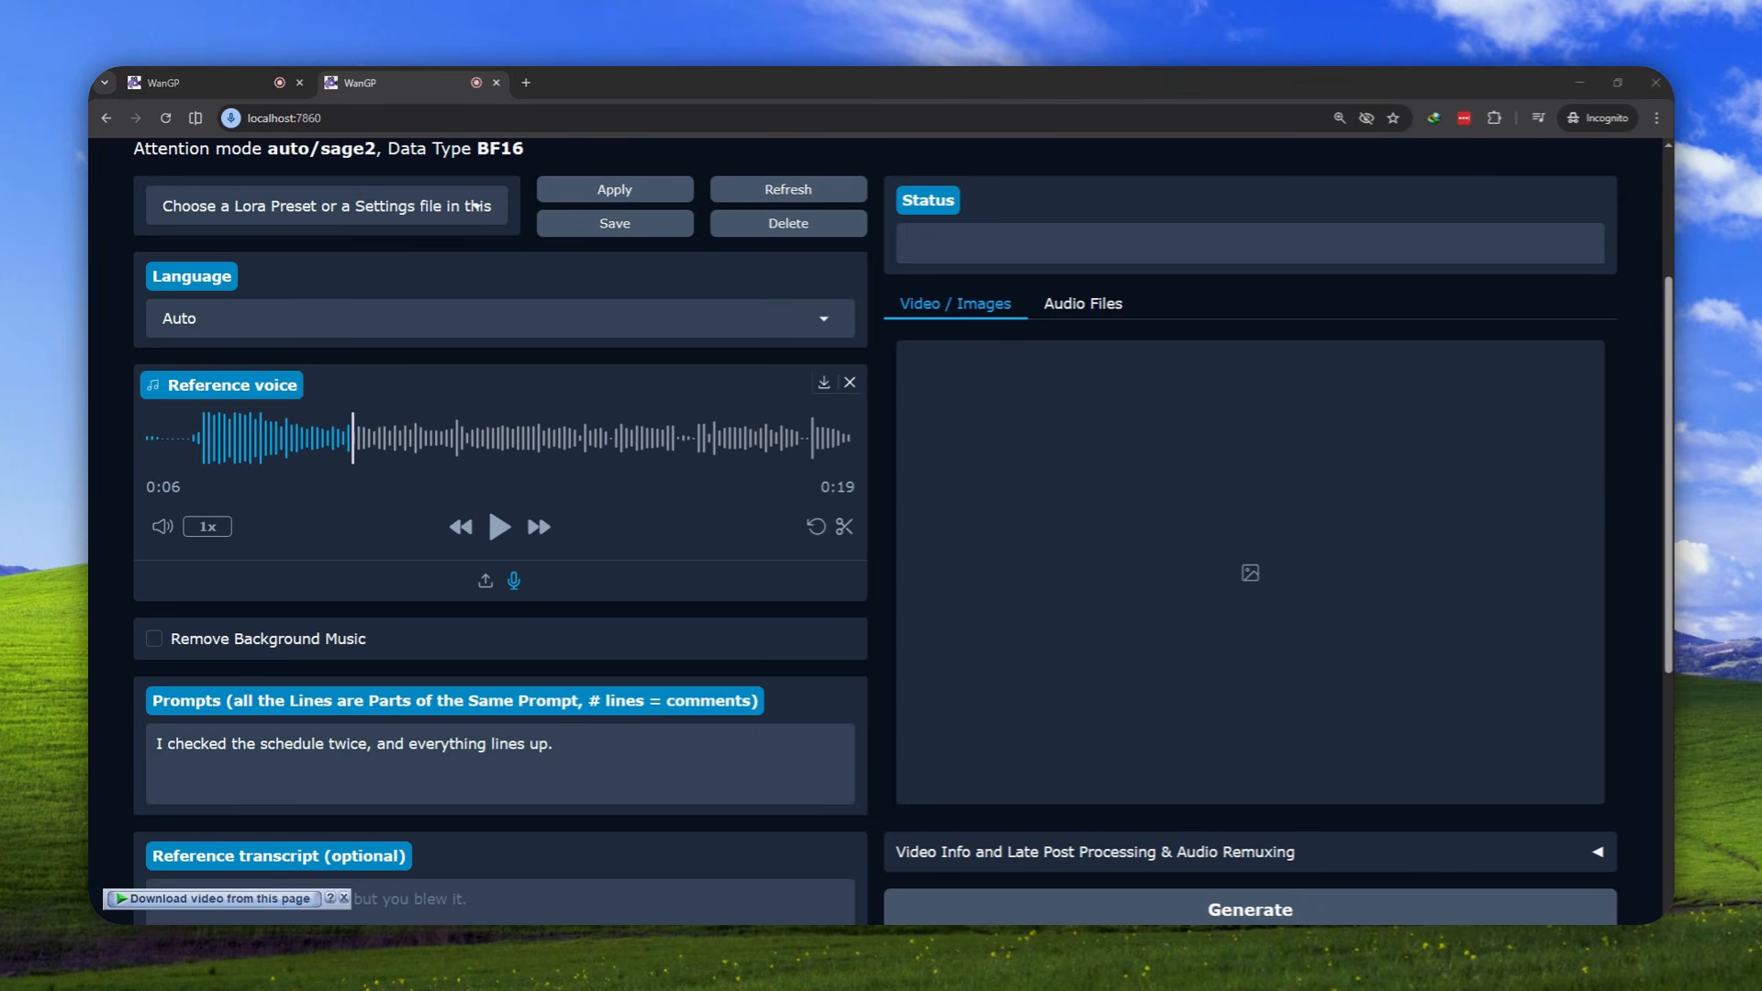
Replace the prompt with the copied passage beginning "The morning sun cast golden rays across the misty valley" and remove its trailing blank line
scroll(334, 495, "down", 2)
left_click(578, 585)
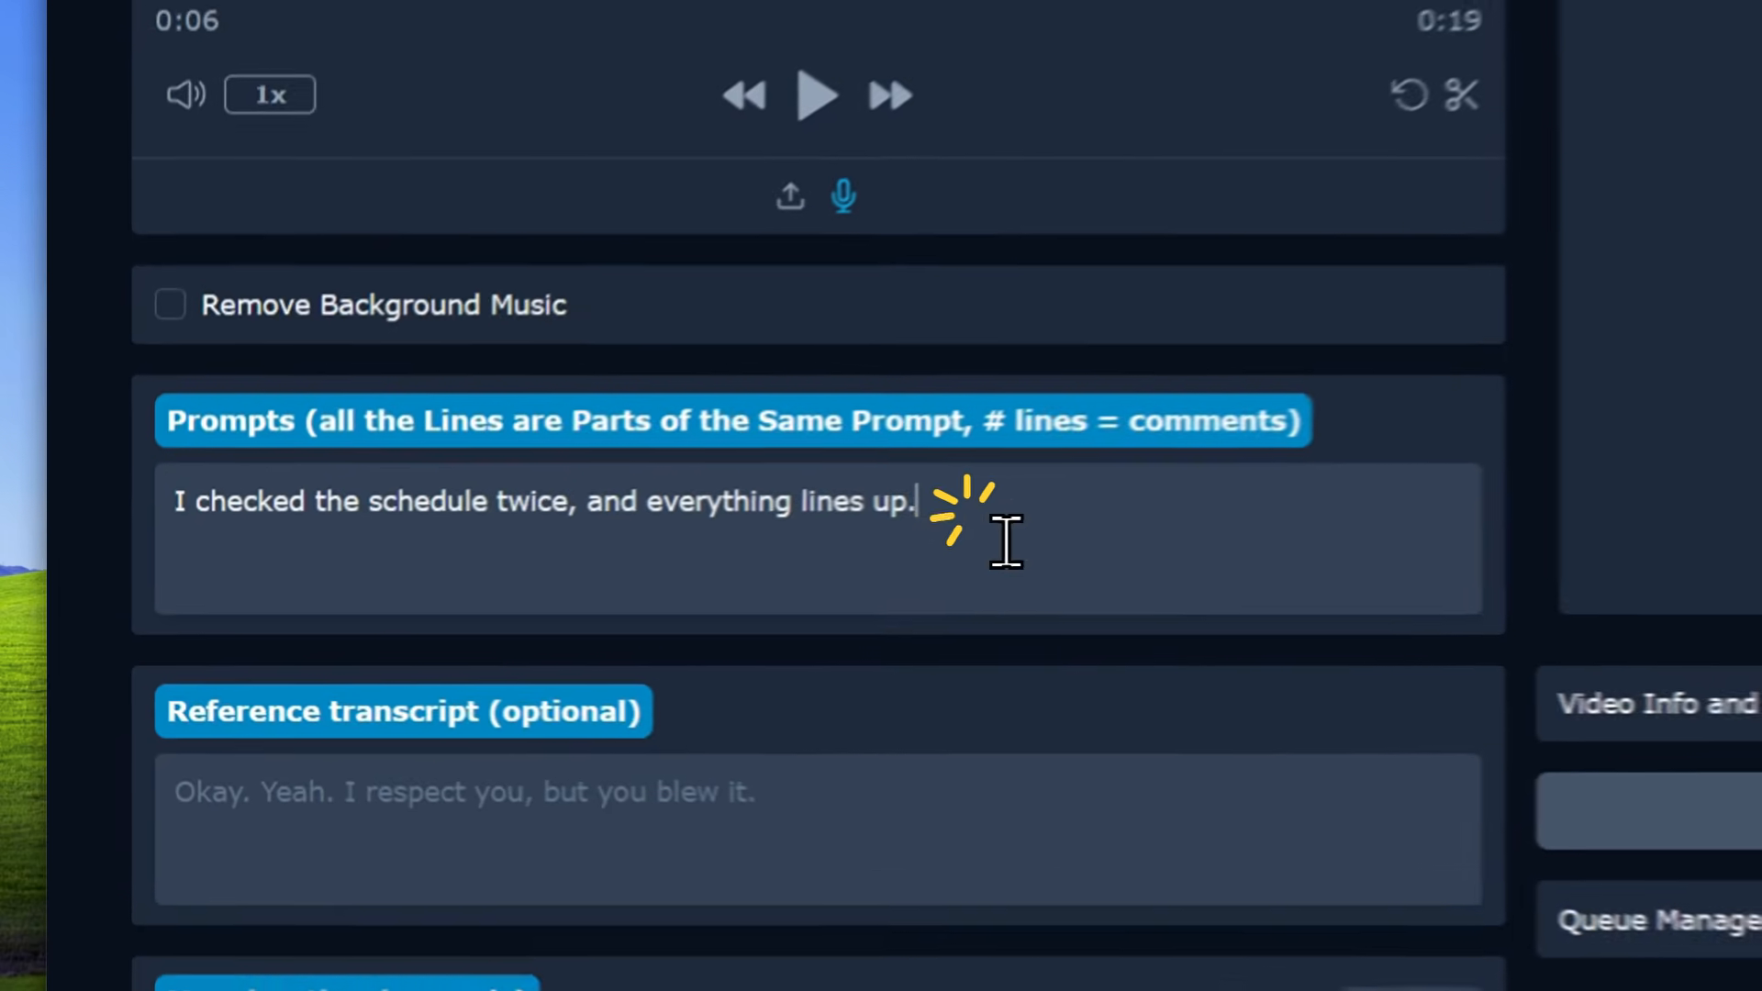
key("ctrl+a")
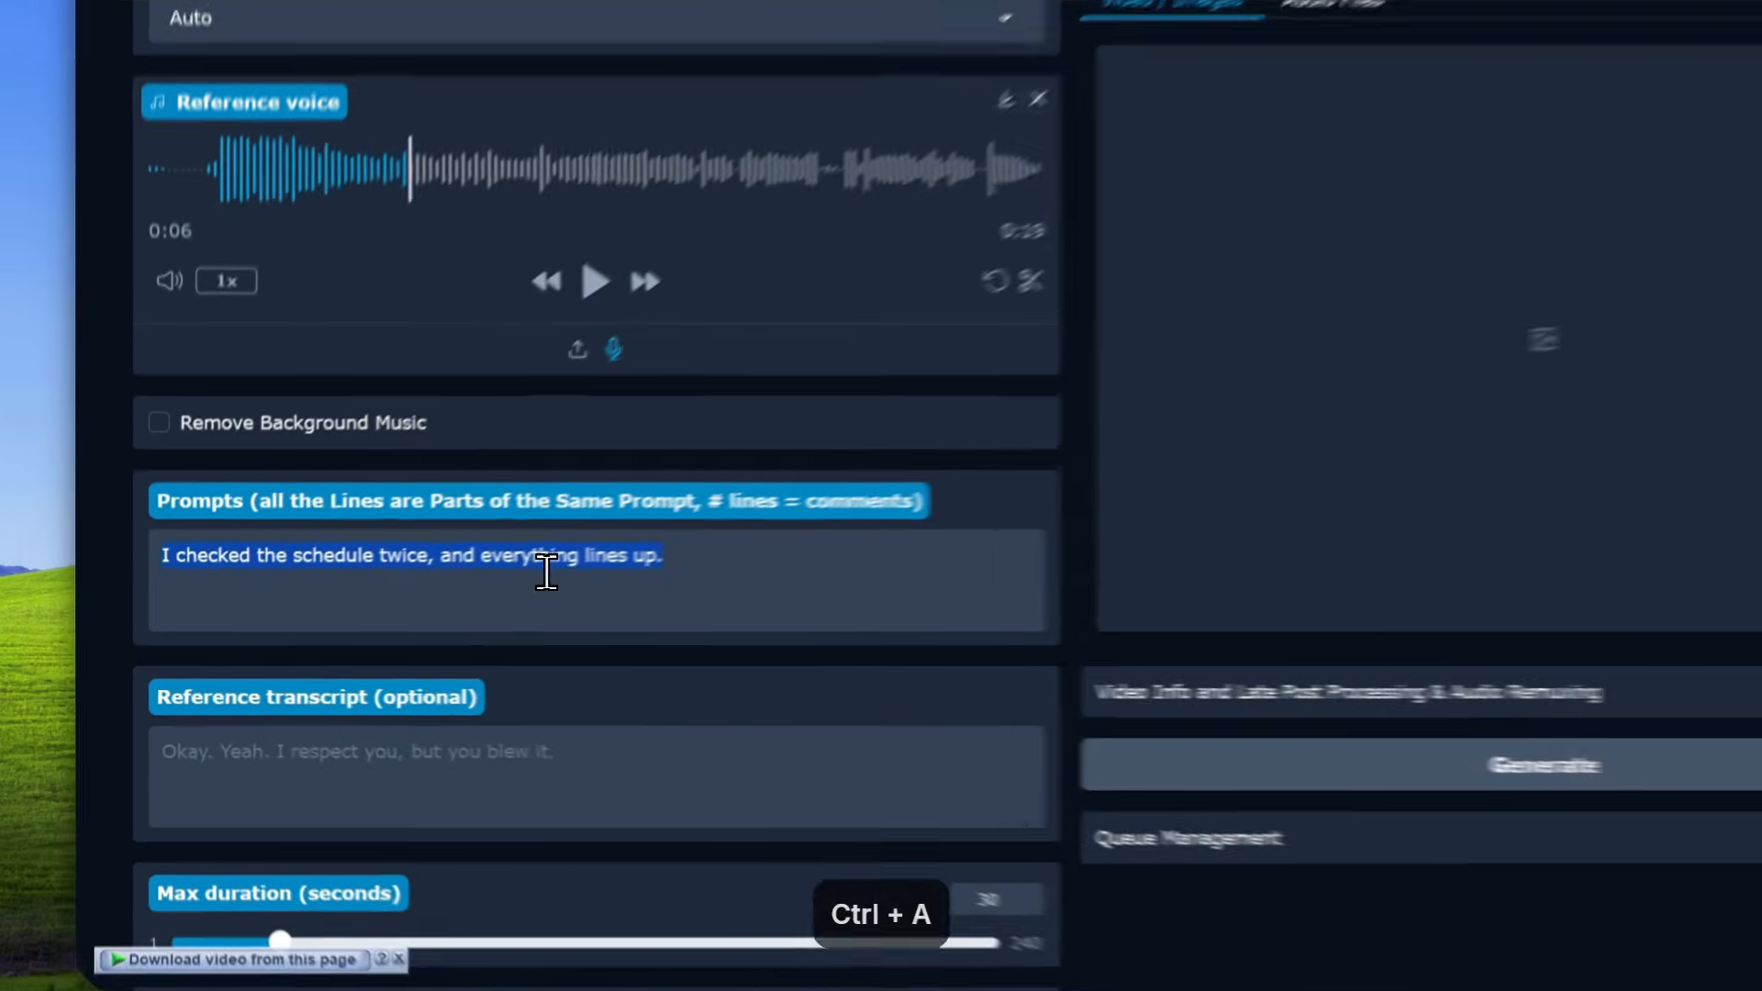
key("BackSpace")
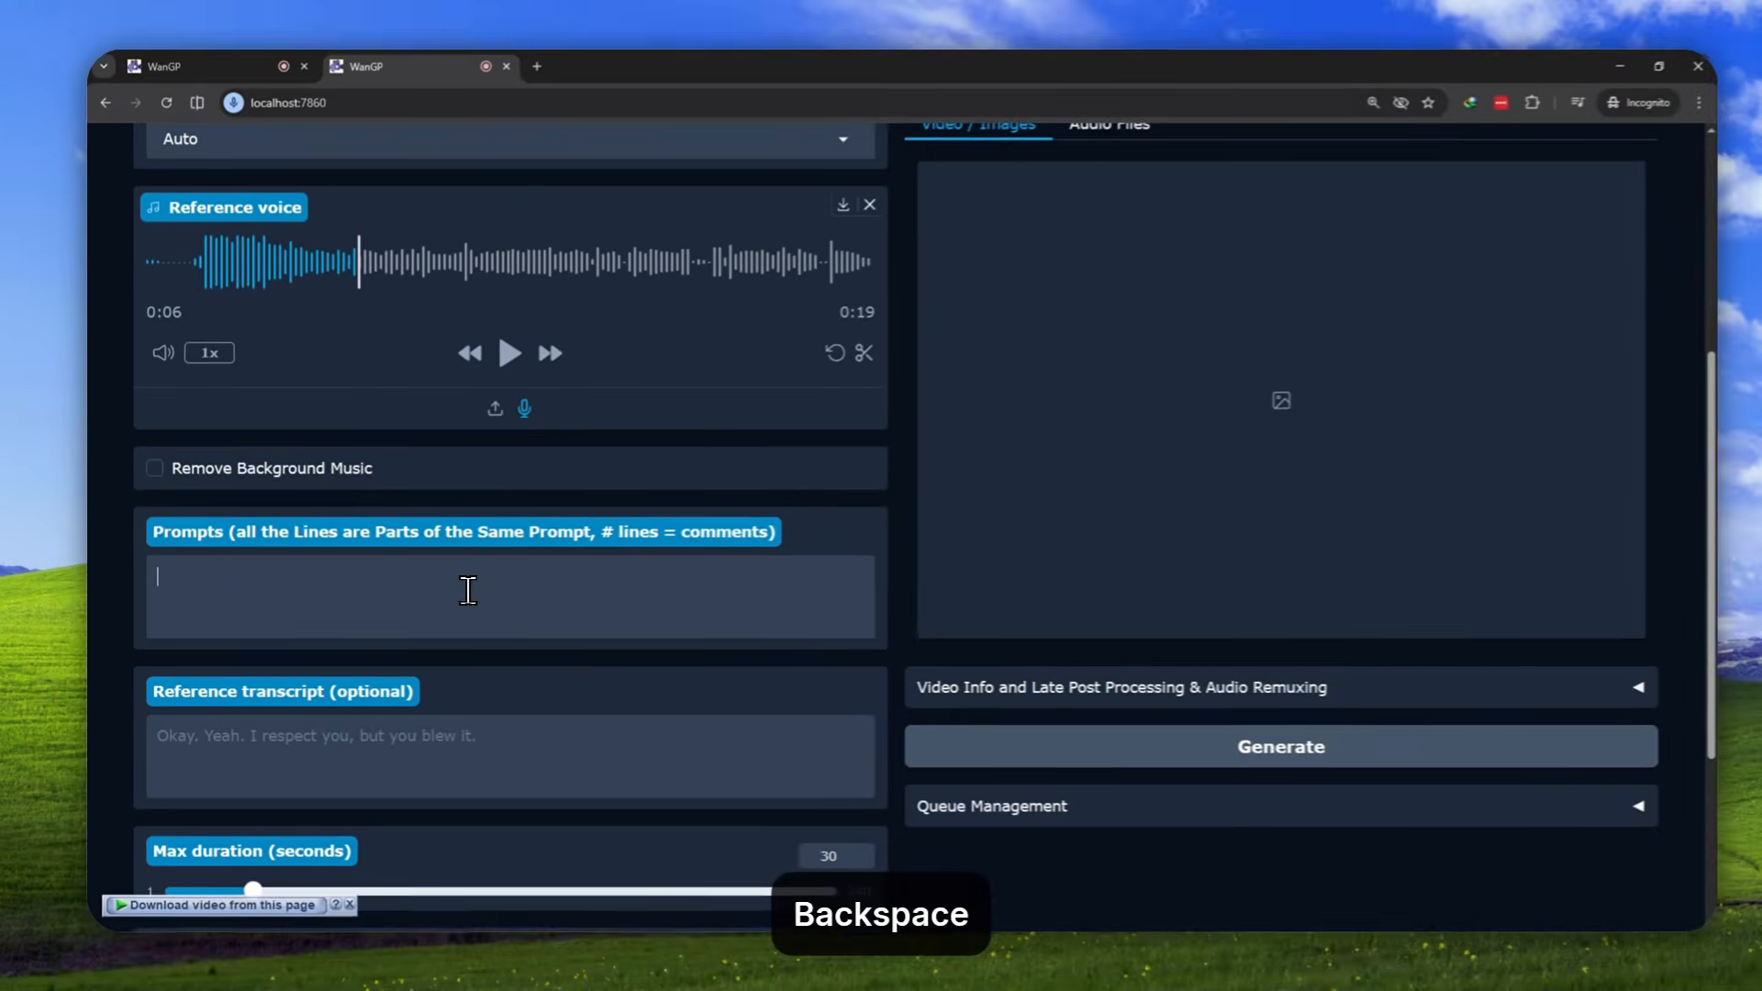
type("The morning sun cast golden rays across the misty valley, where ancient oak trees stood like silent guardians of forgotten stories. Children's laughter echoed through the winding paths as they chased butterflies among wildflowers. In the distance, a church bell rang softly, marking the passage of time with its gentle, rhythmic chimes.")
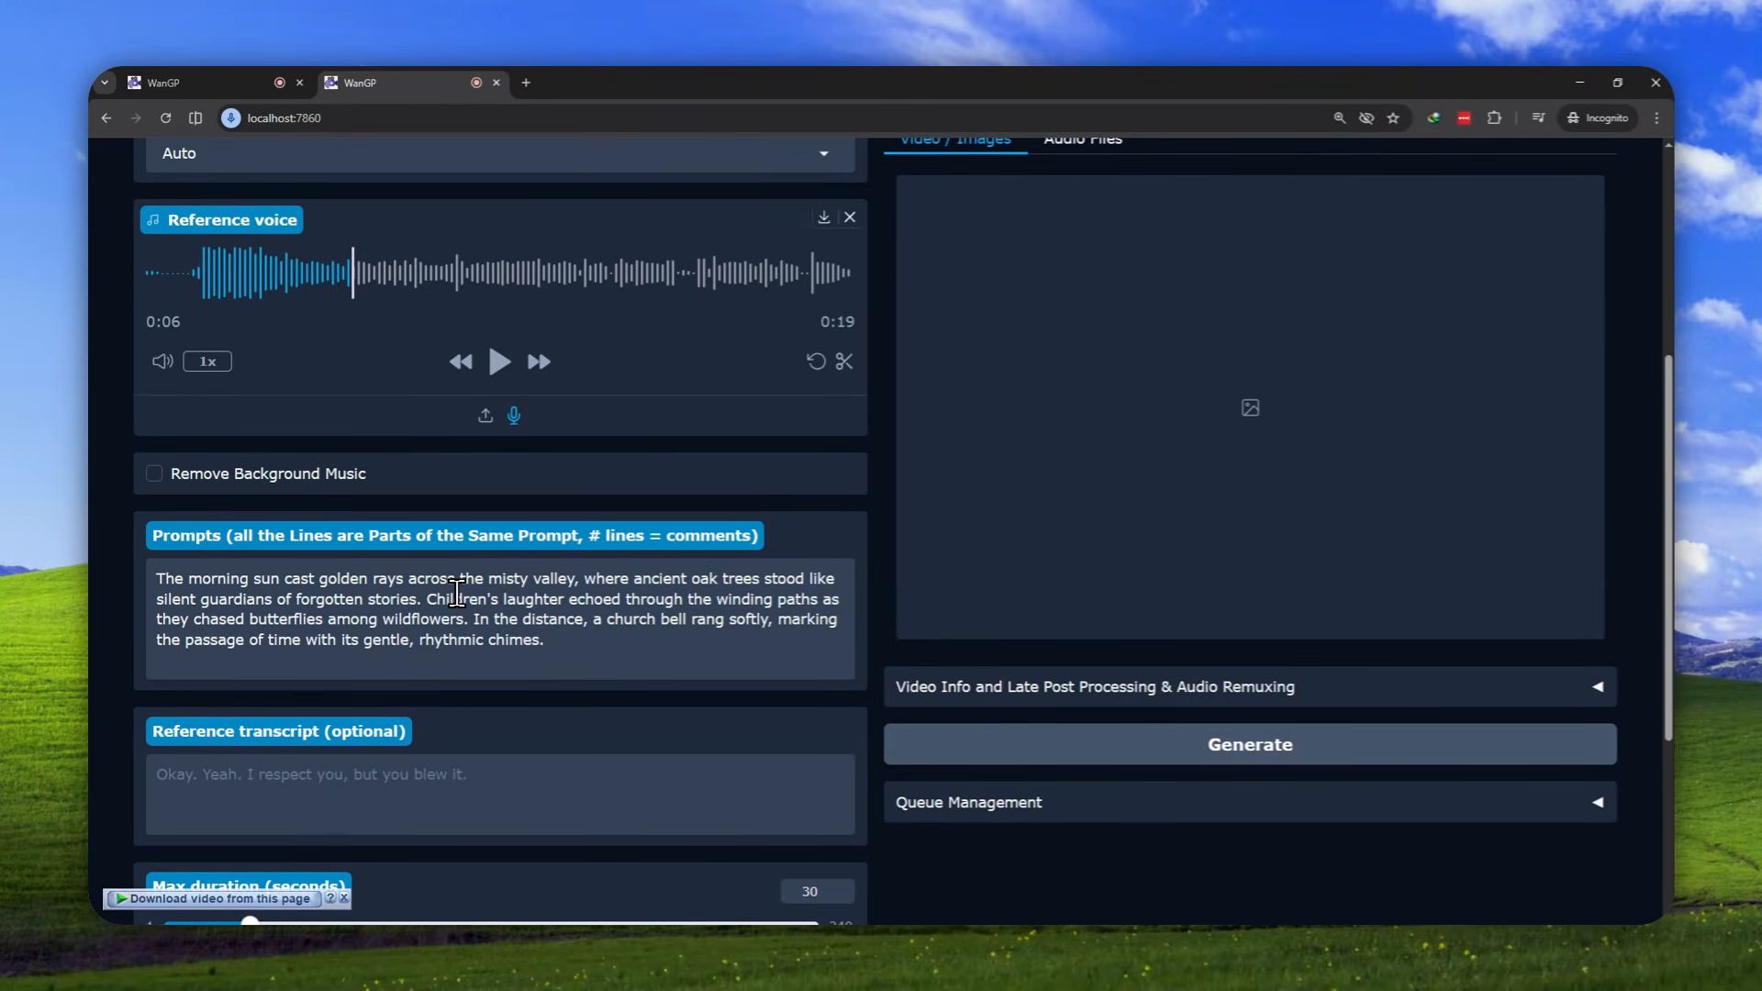
key("BackSpace")
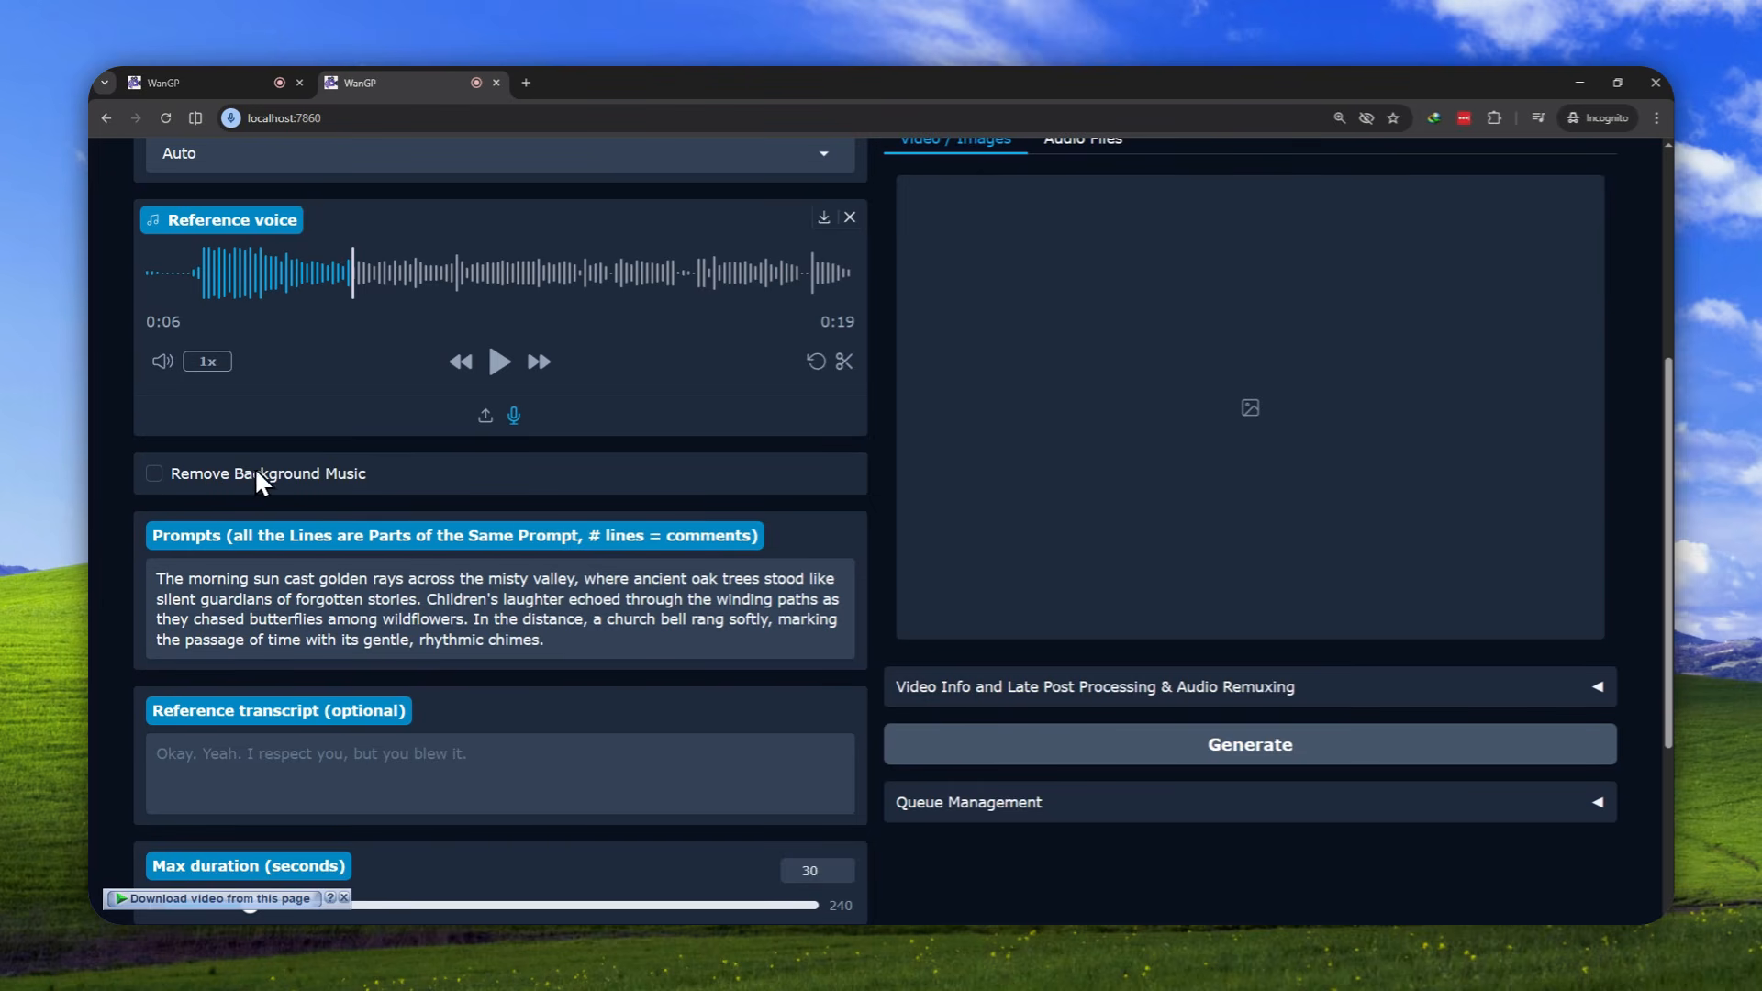
Turn on Advanced Mode to review its general settings such as seed, temperature and top-k, and turn it off again
scroll(643, 445, "down", 4)
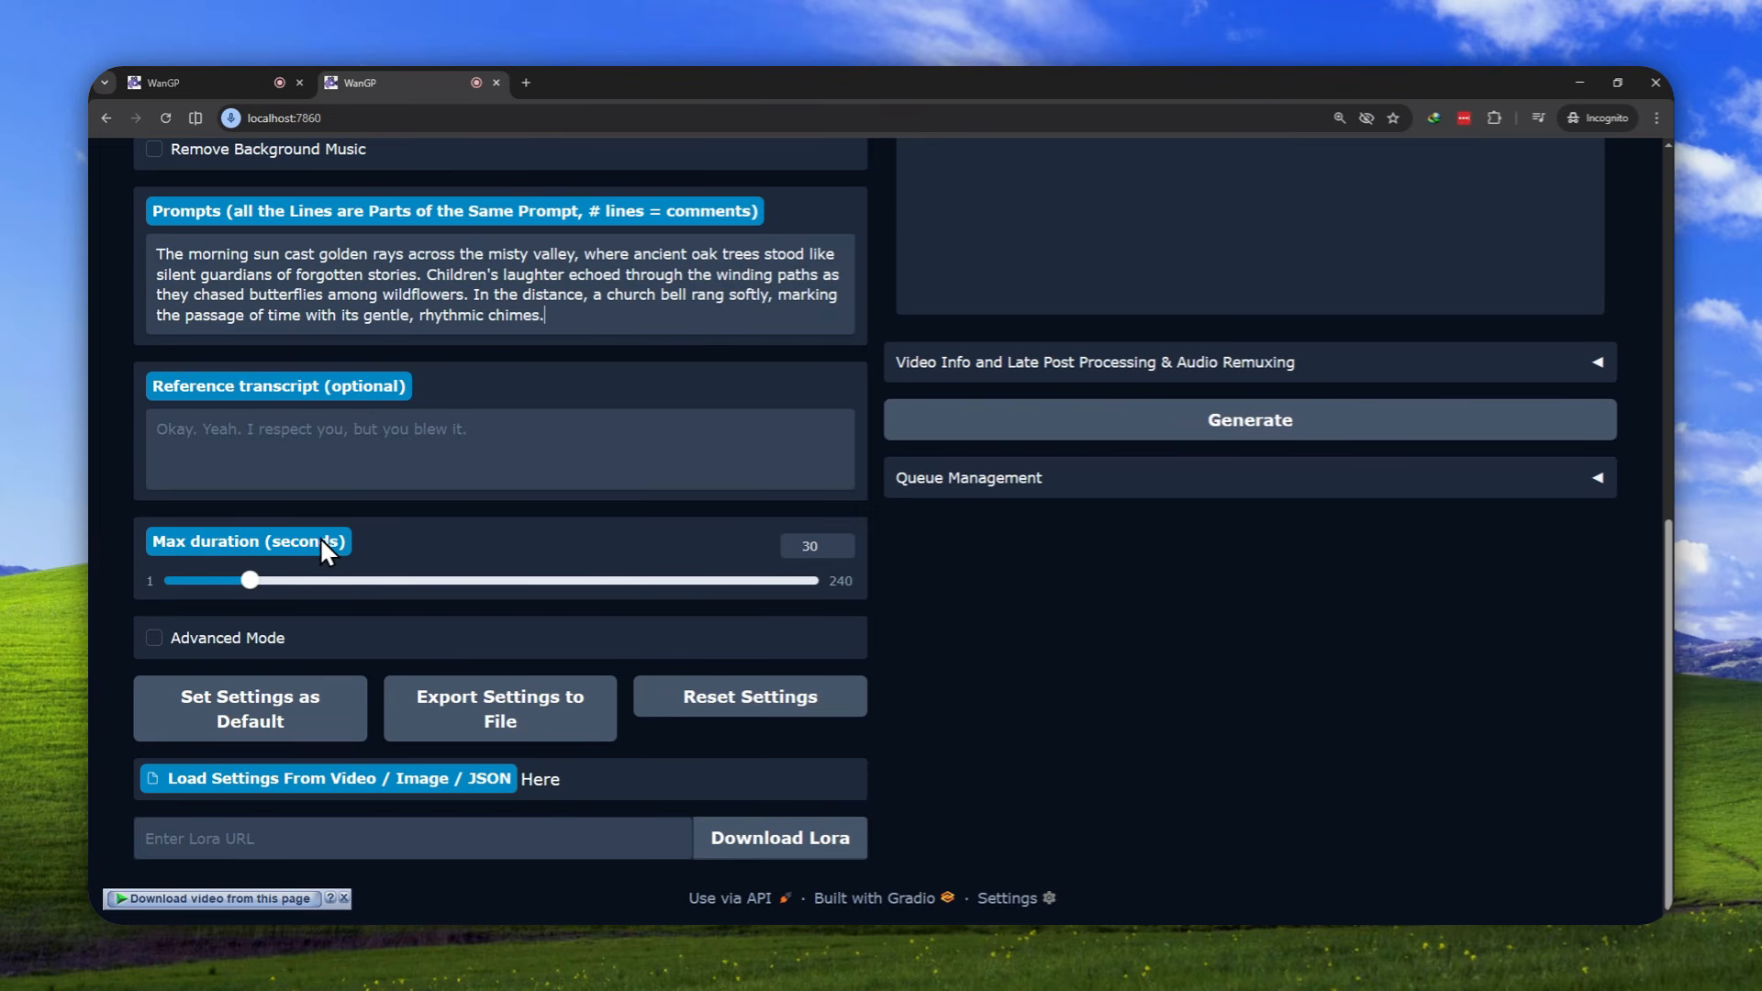
left_click(180, 650)
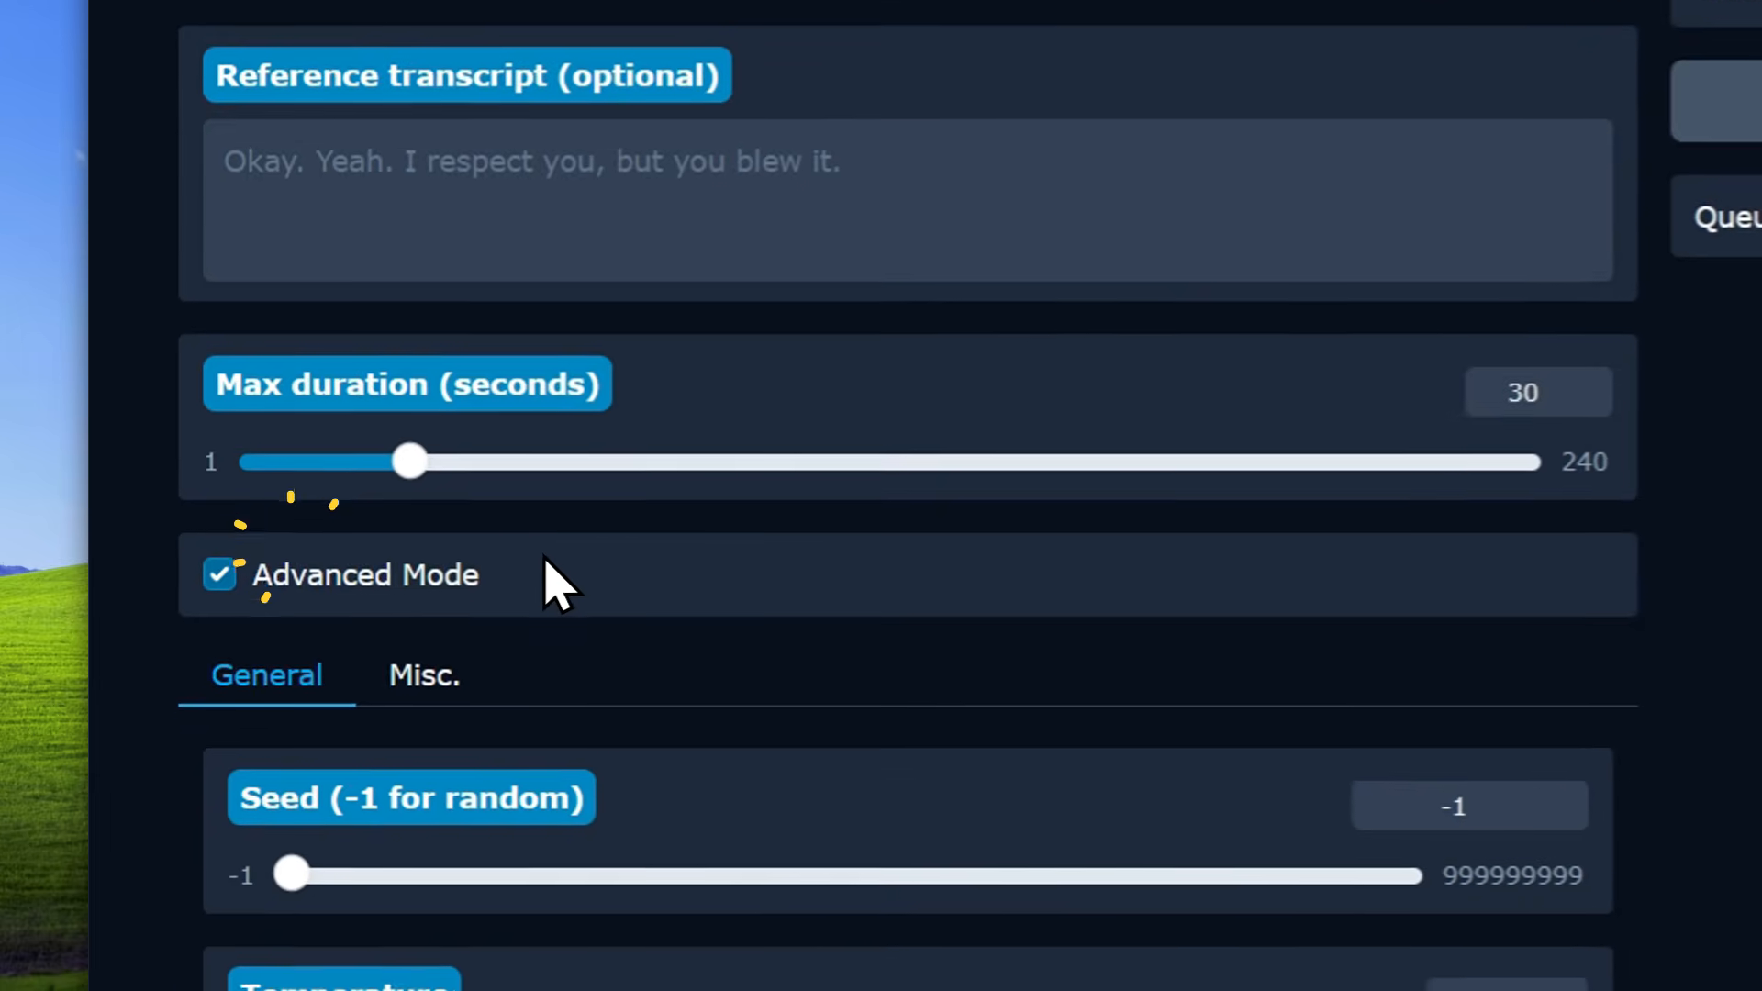
scroll(322, 642, "down", 5)
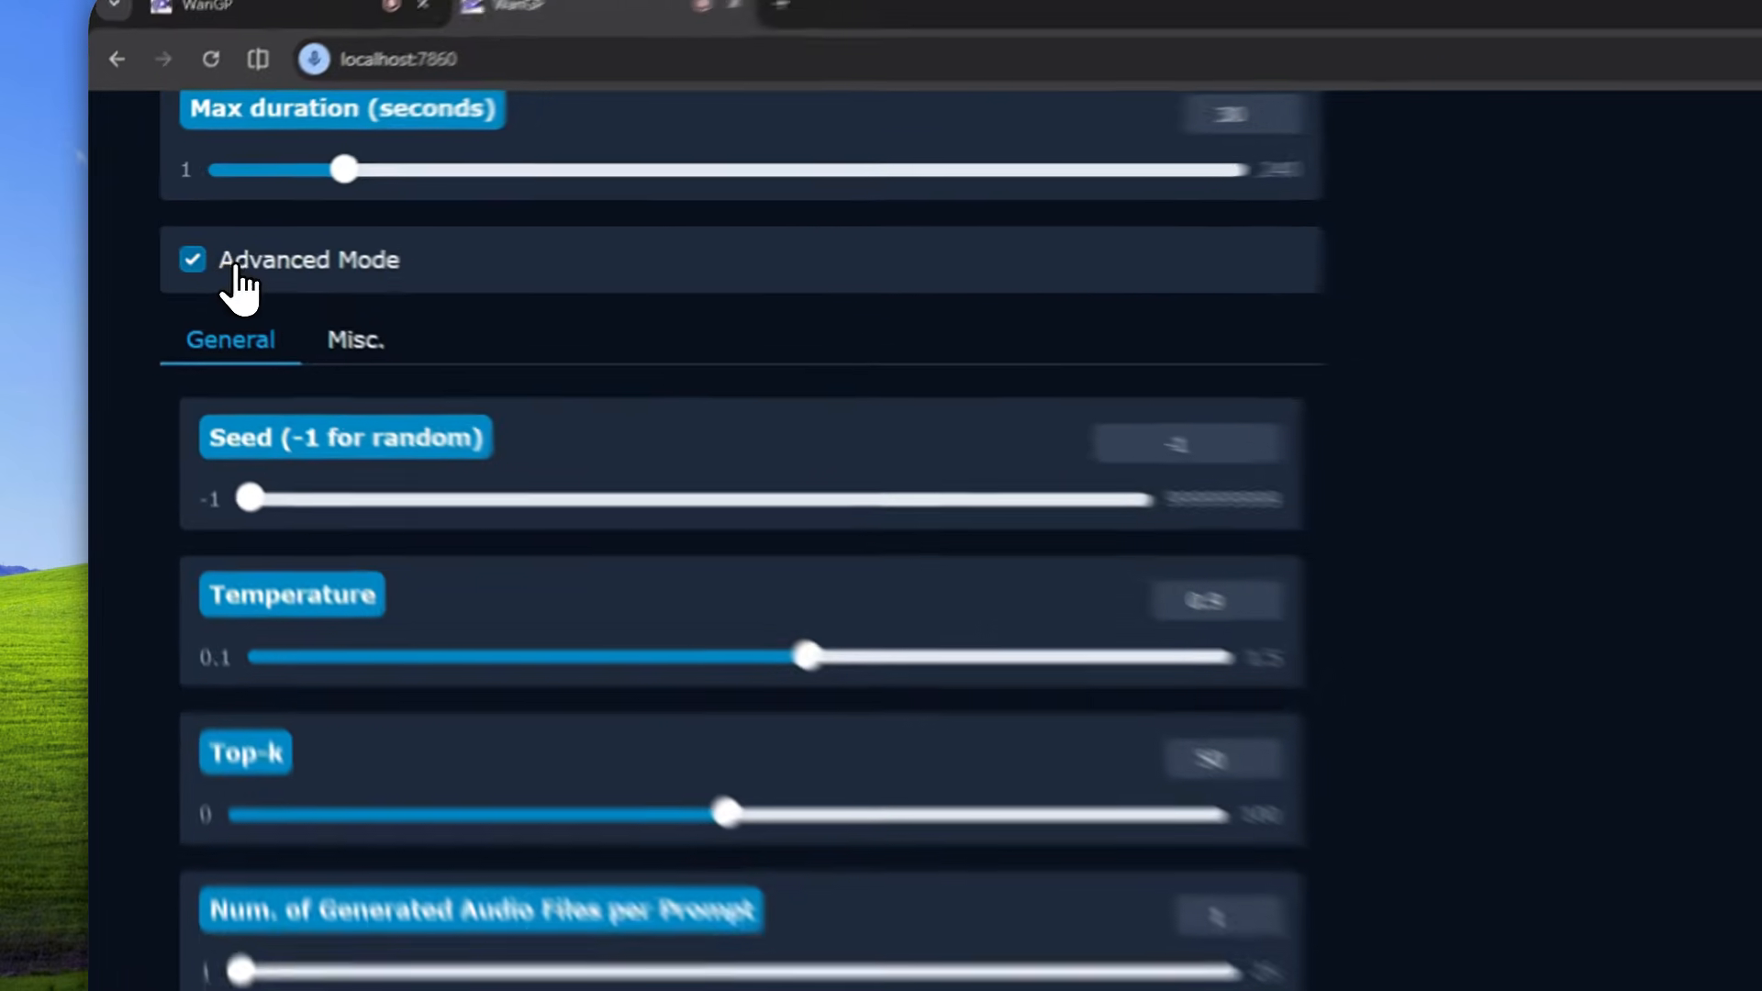
left_click(174, 250)
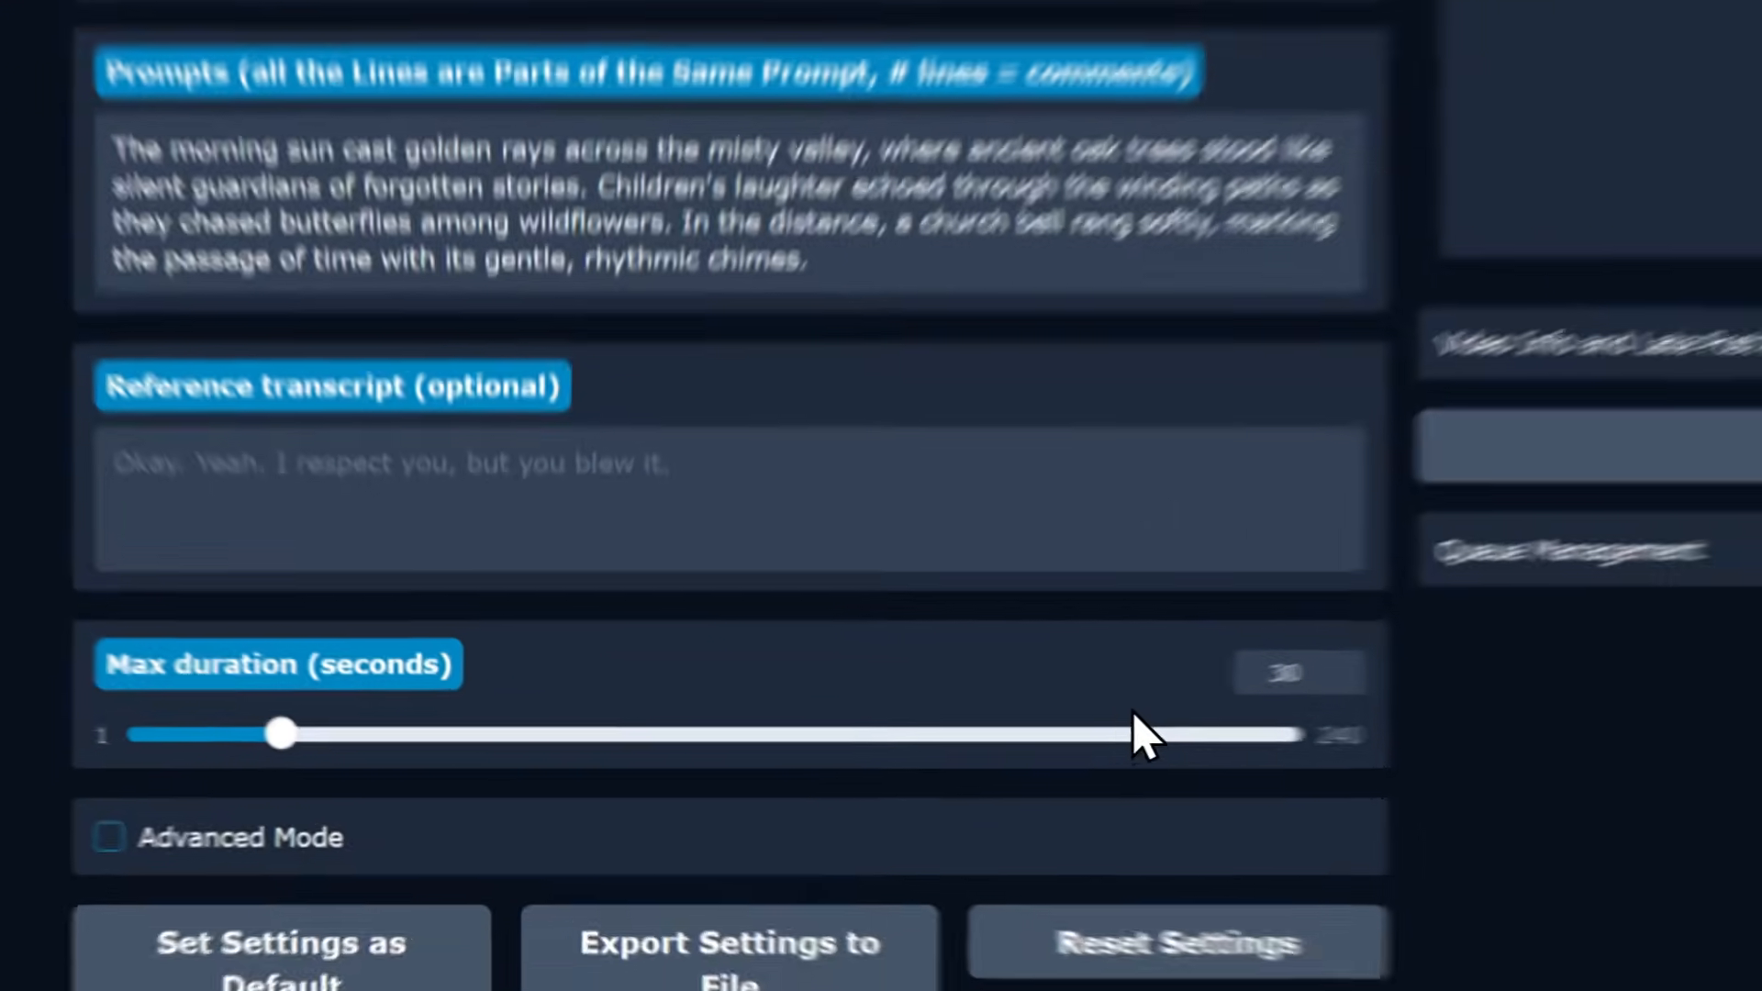
Generate the speech from the recorded reference voice and the prompt, and check the Max duration setting
scroll(866, 708, "up", 5)
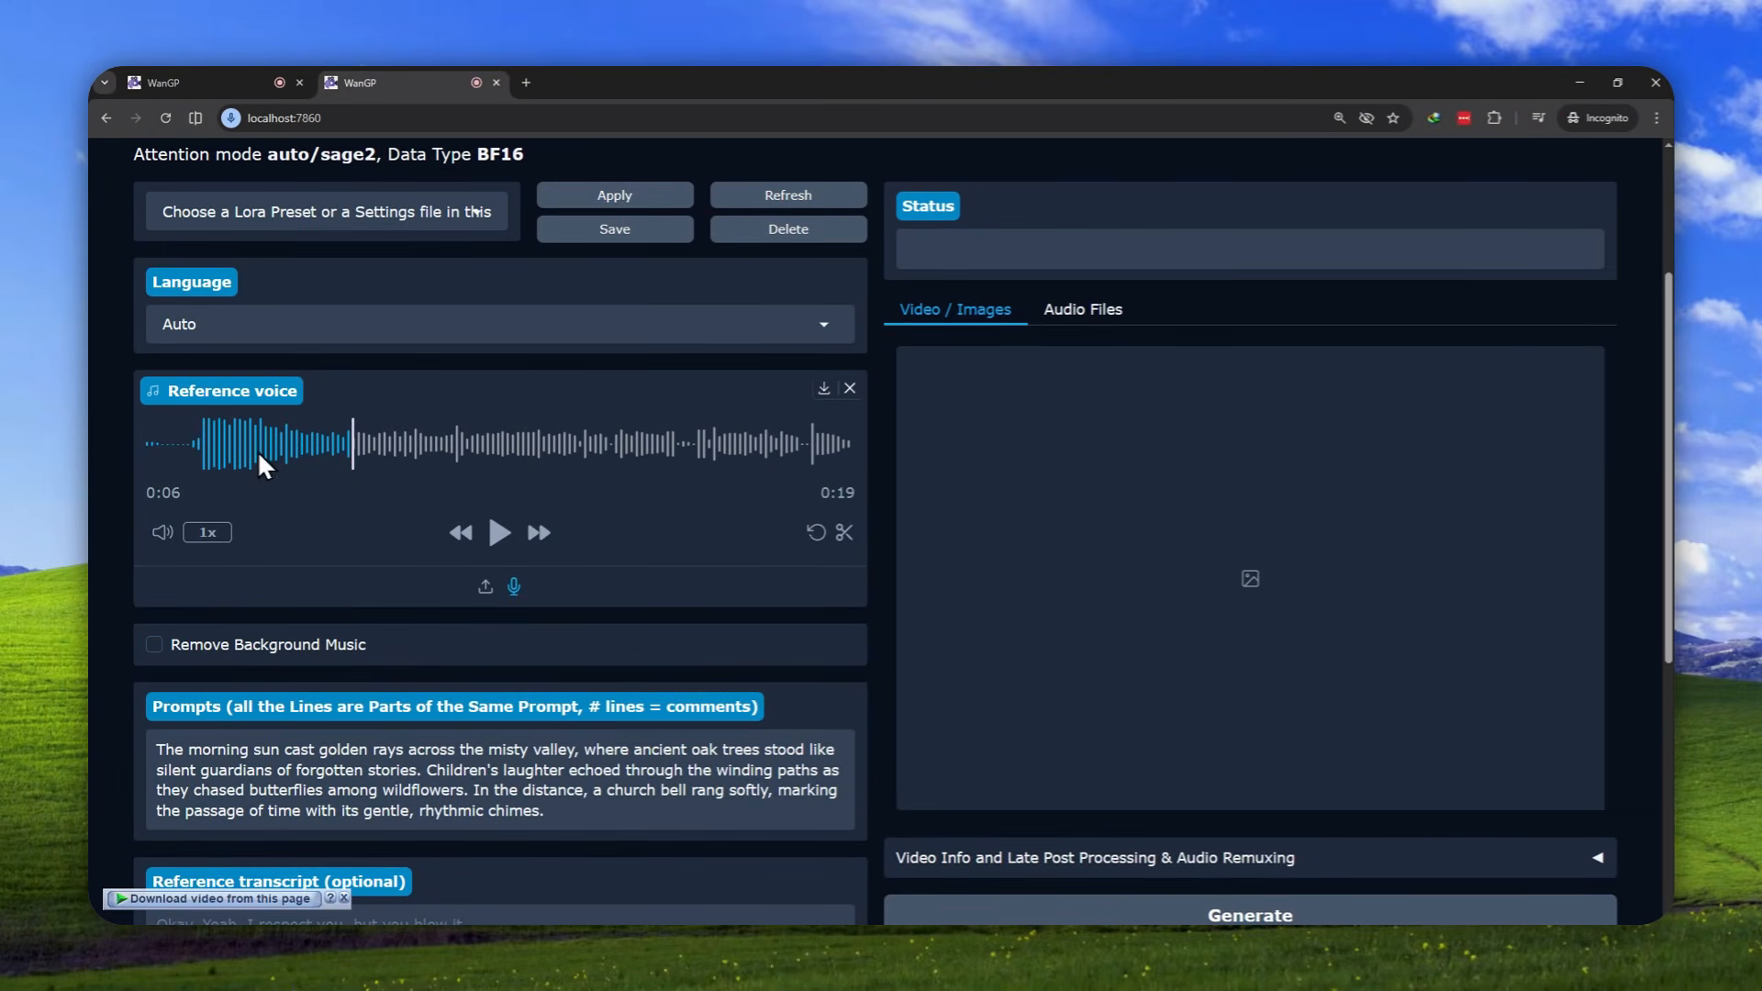
scroll(538, 549, "down", 2)
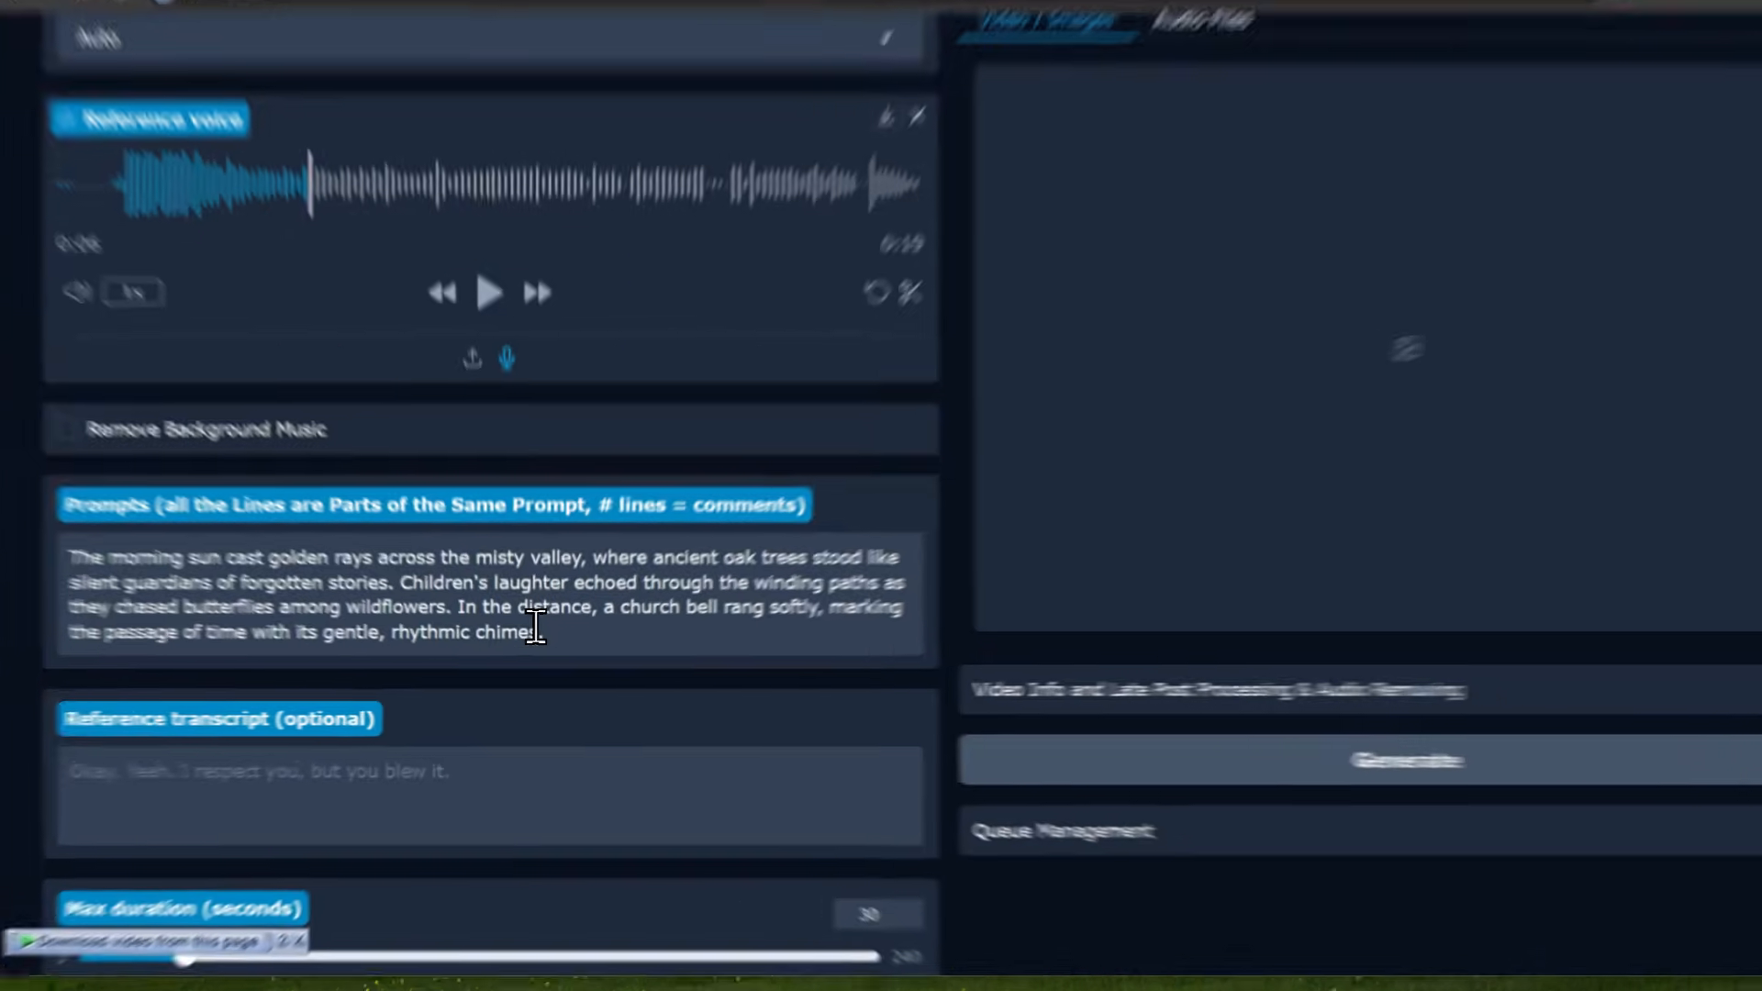
left_click(516, 624)
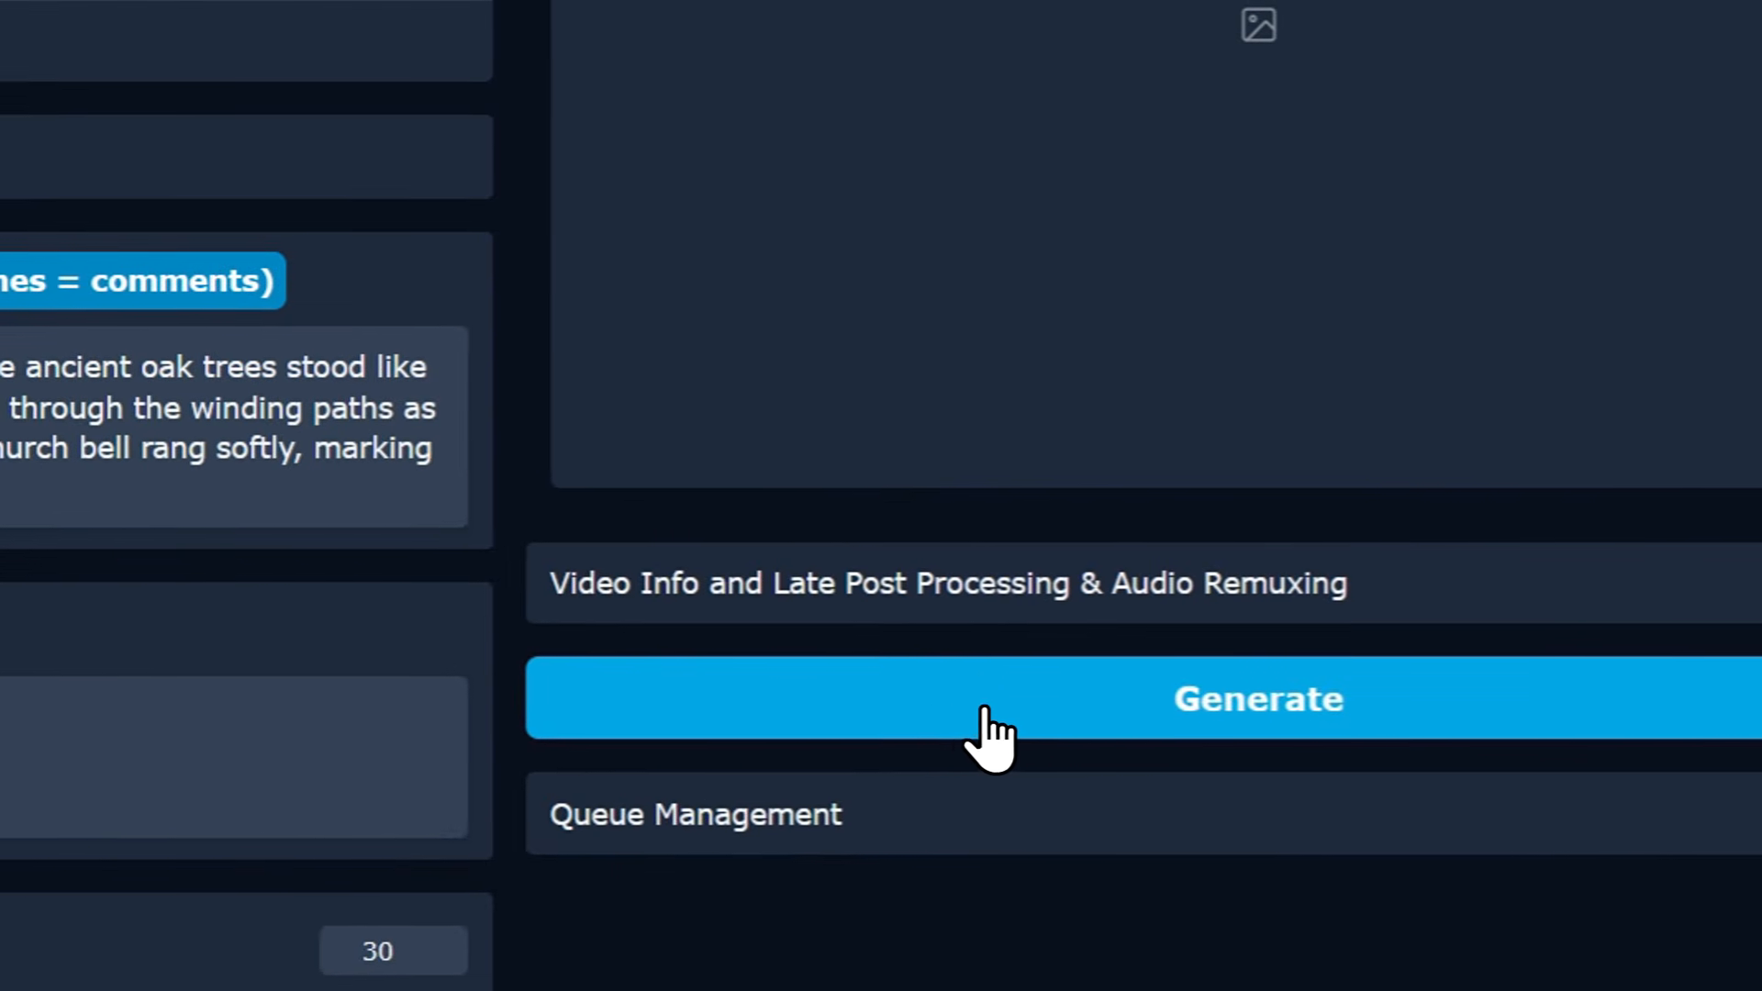
left_click(1008, 709)
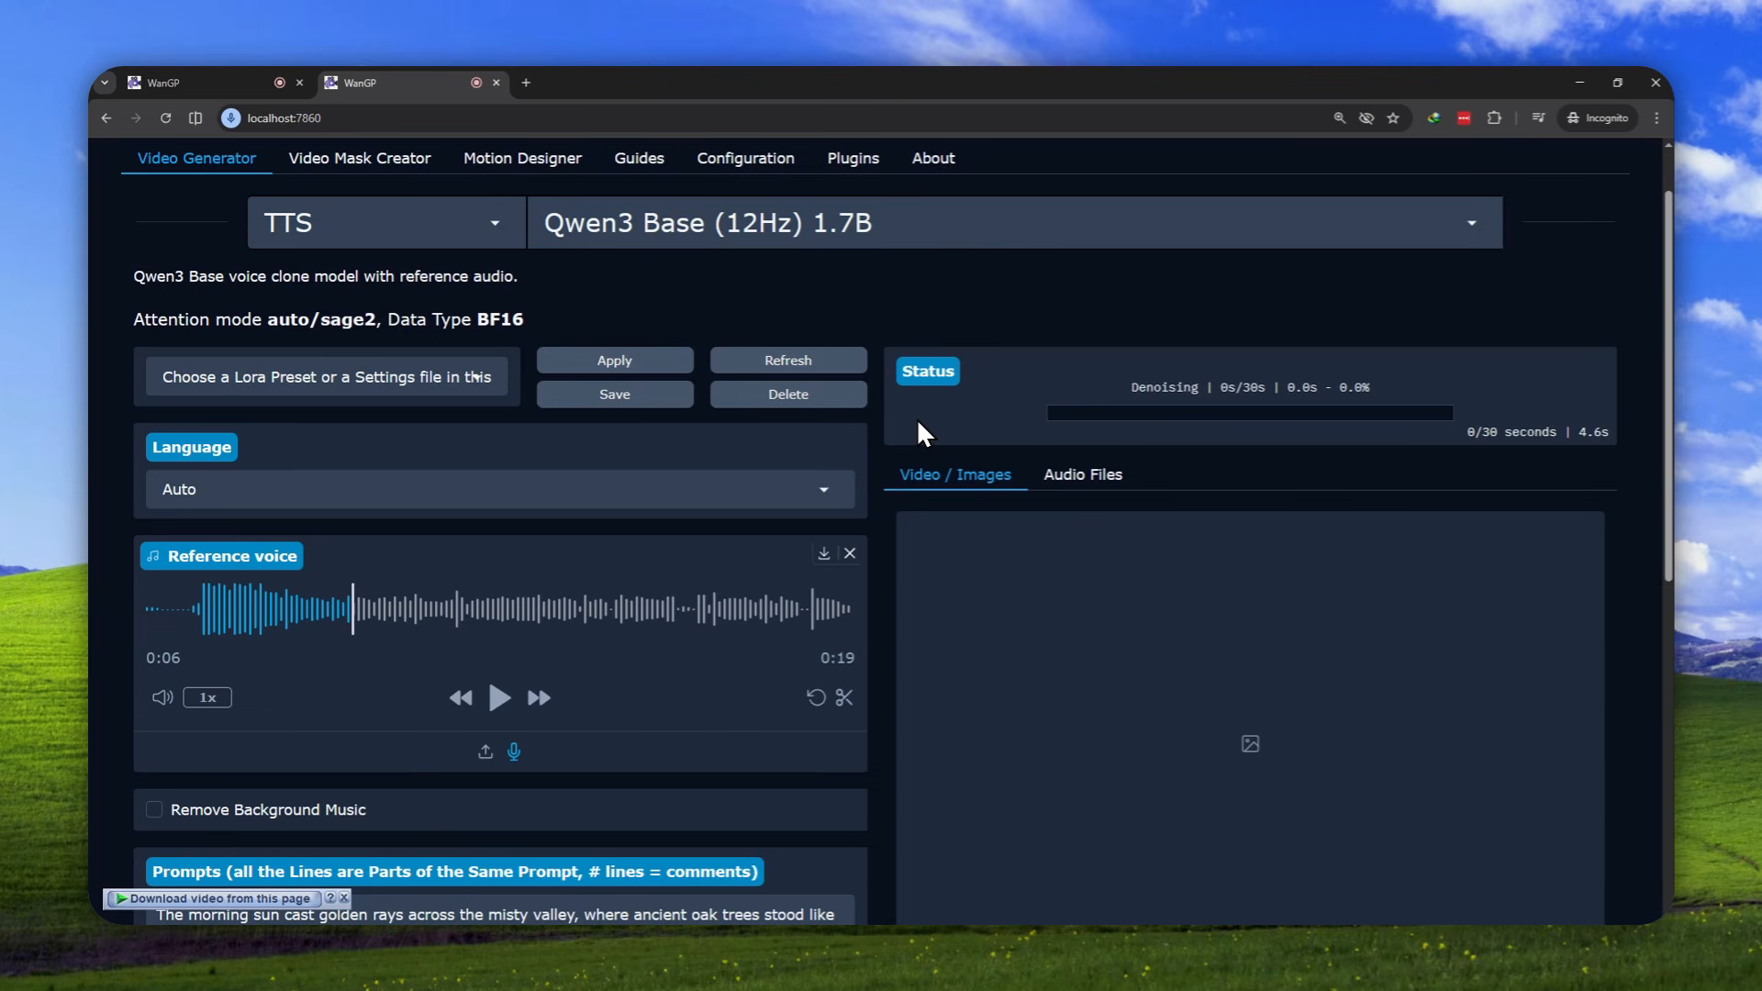
scroll(747, 427, "down", 7)
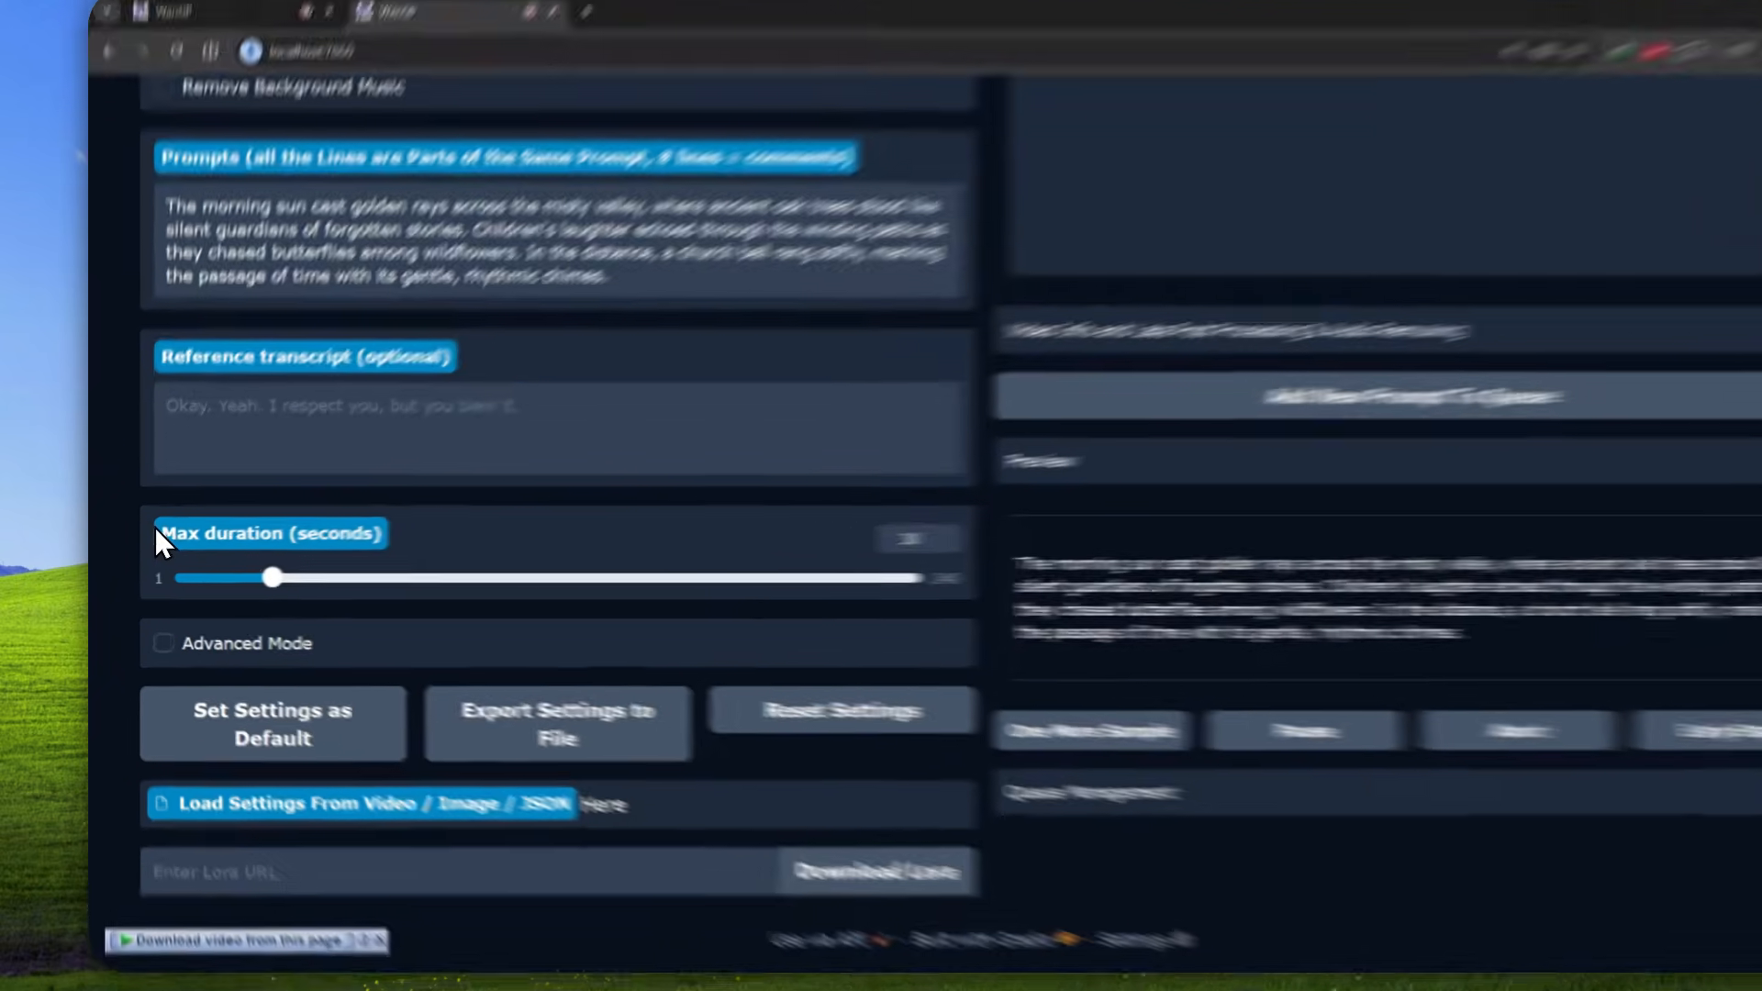
left_click_drag(146, 535, 358, 553)
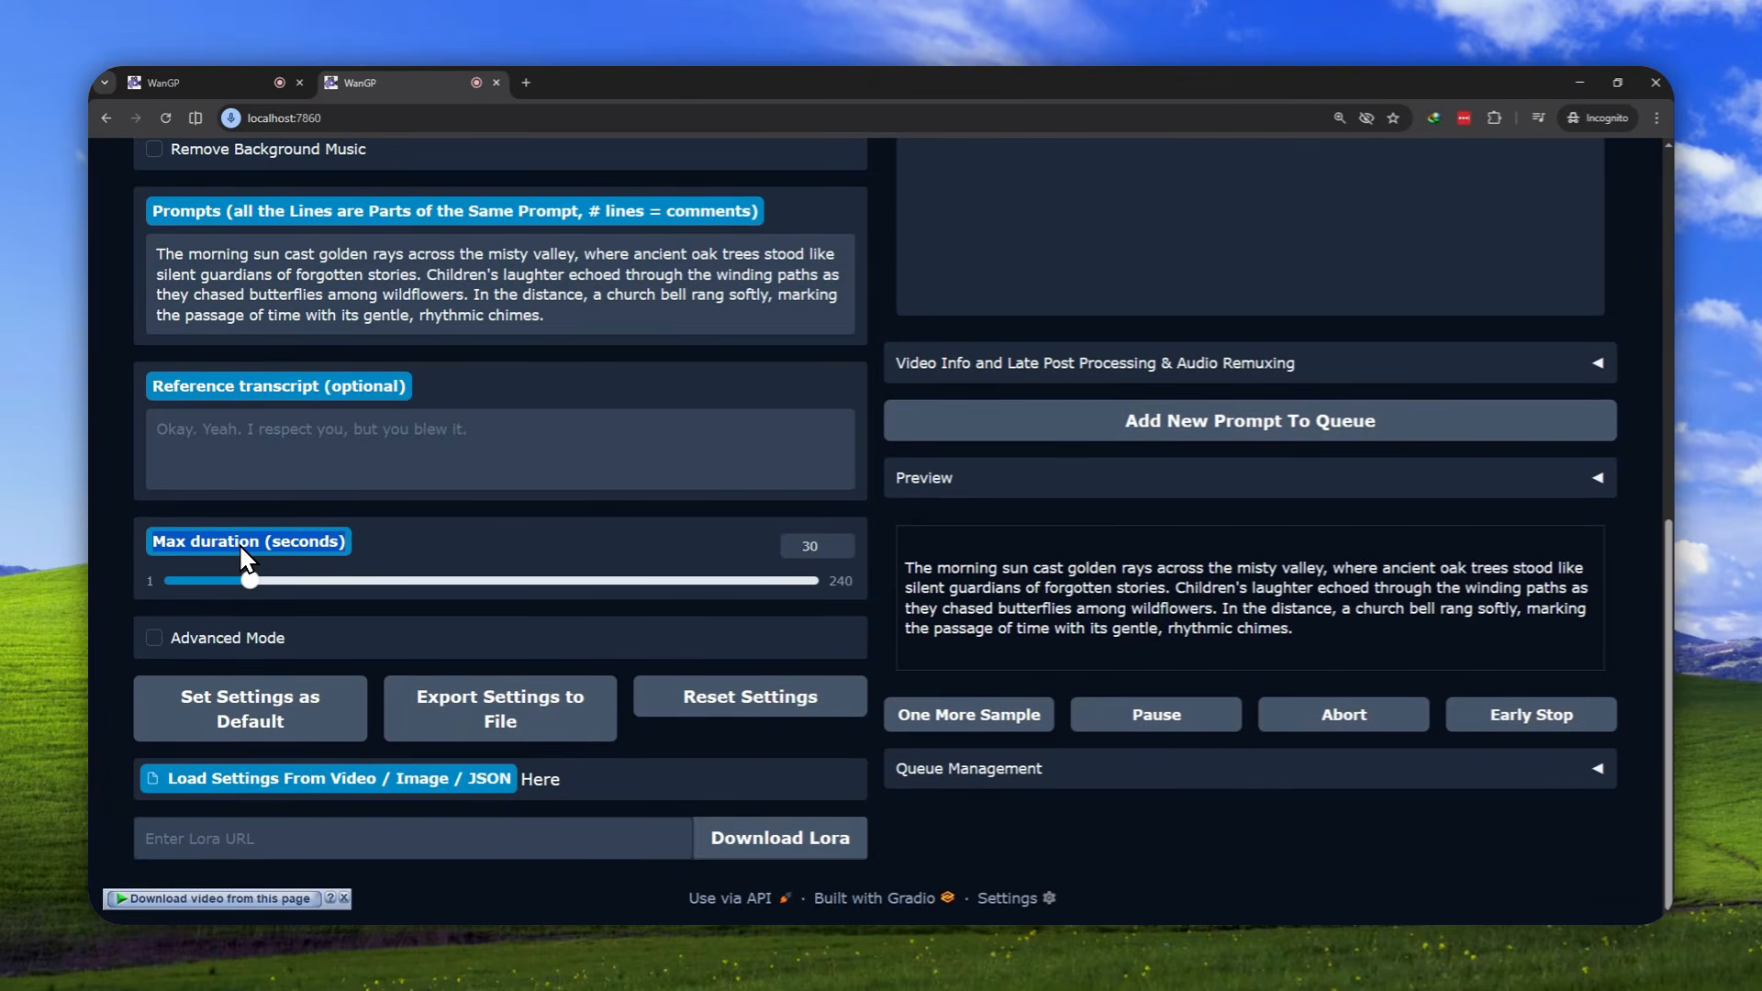
Review the prompt passage, the optional reference transcript and the Max duration setting while the speech is being generated
left_click(240, 545)
scroll(534, 428, "up", 2)
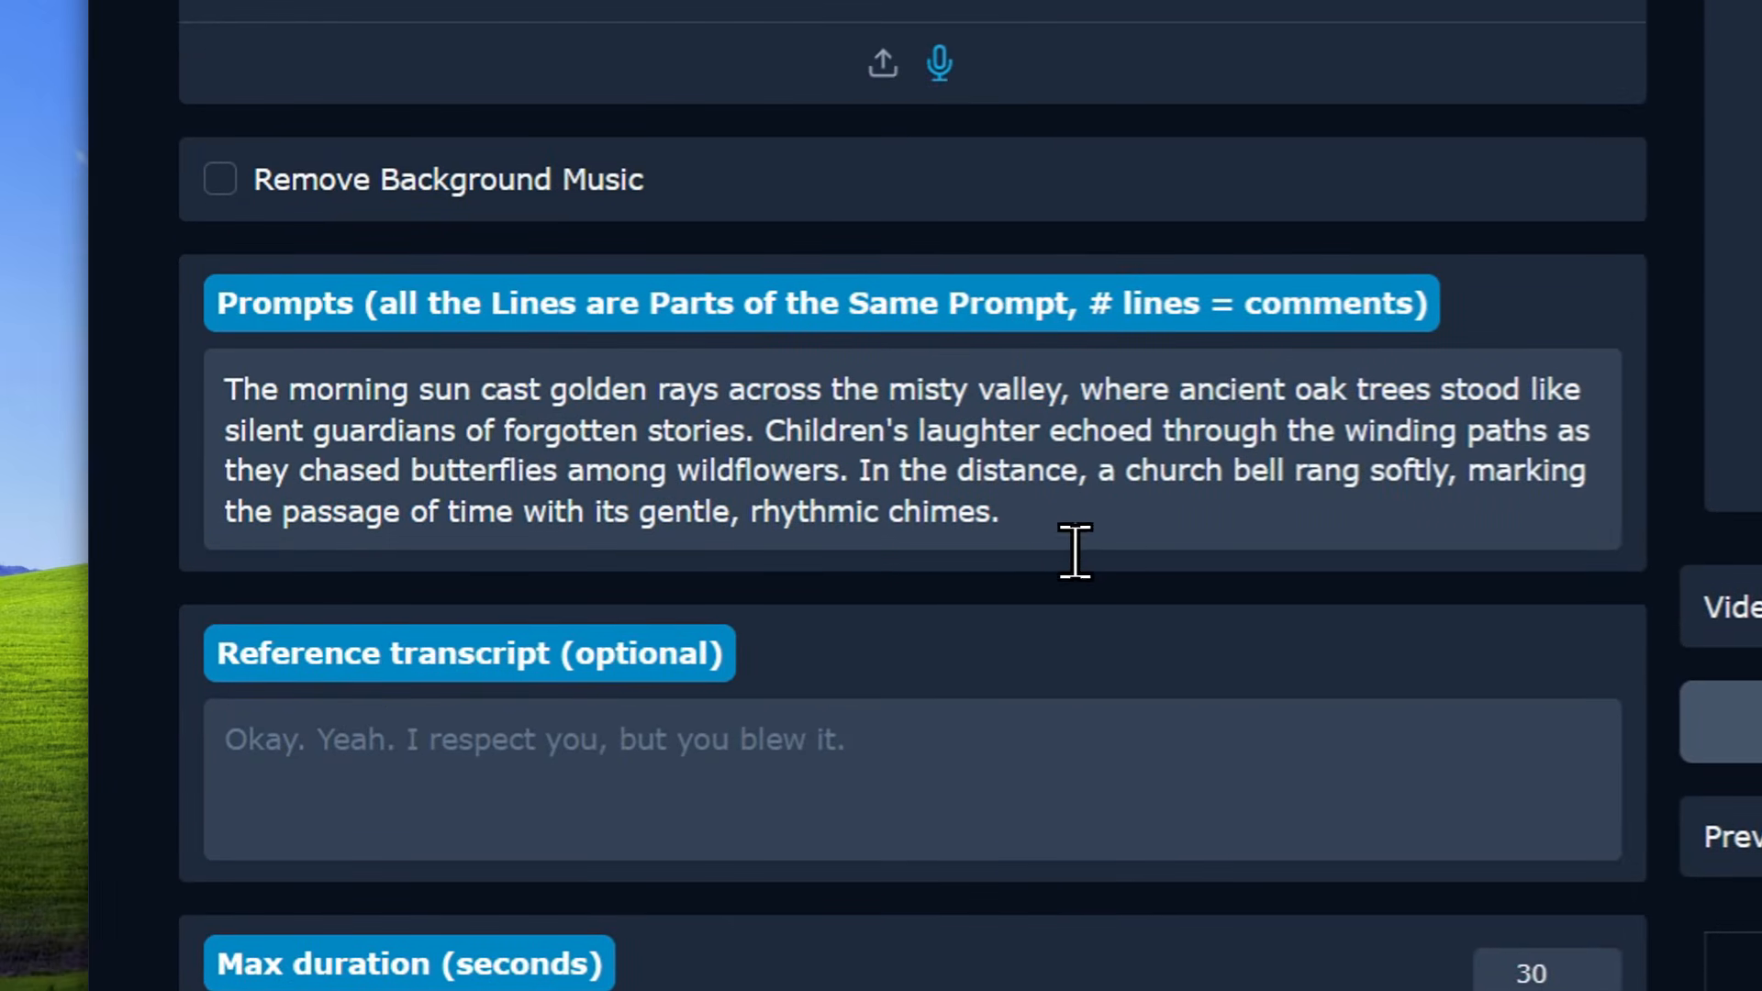
triple_click(1055, 504)
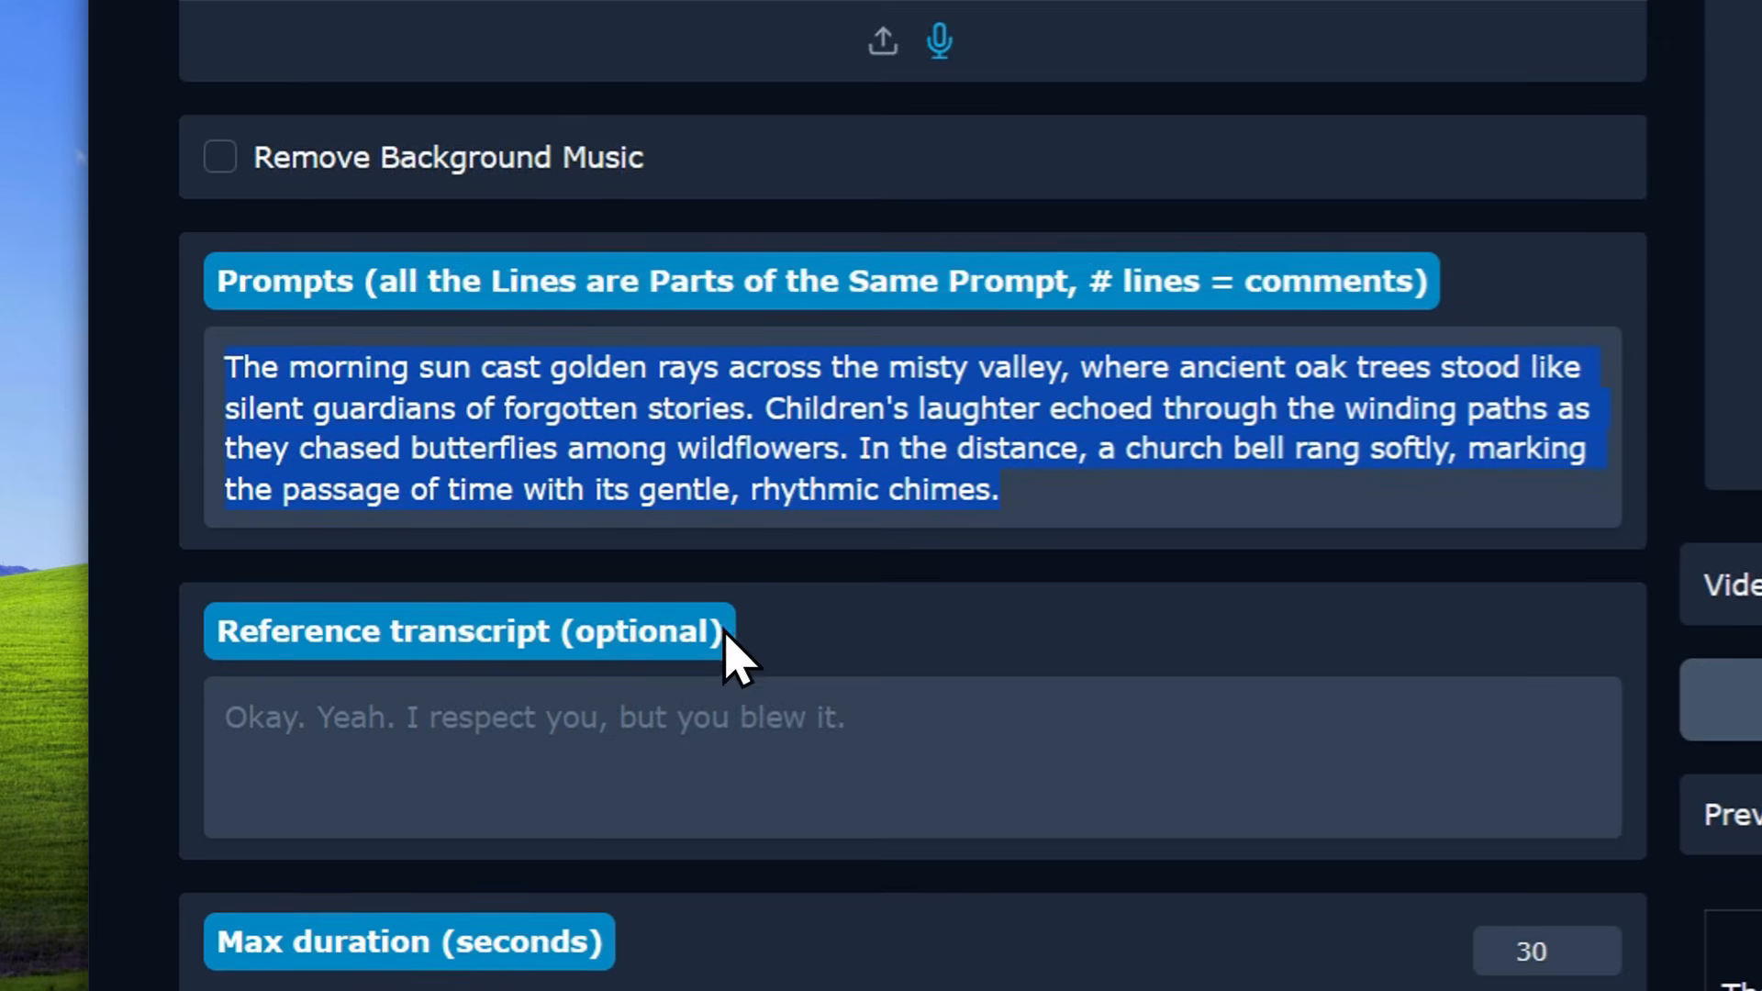
scroll(728, 657, "down", 3)
left_click_drag(211, 615, 603, 634)
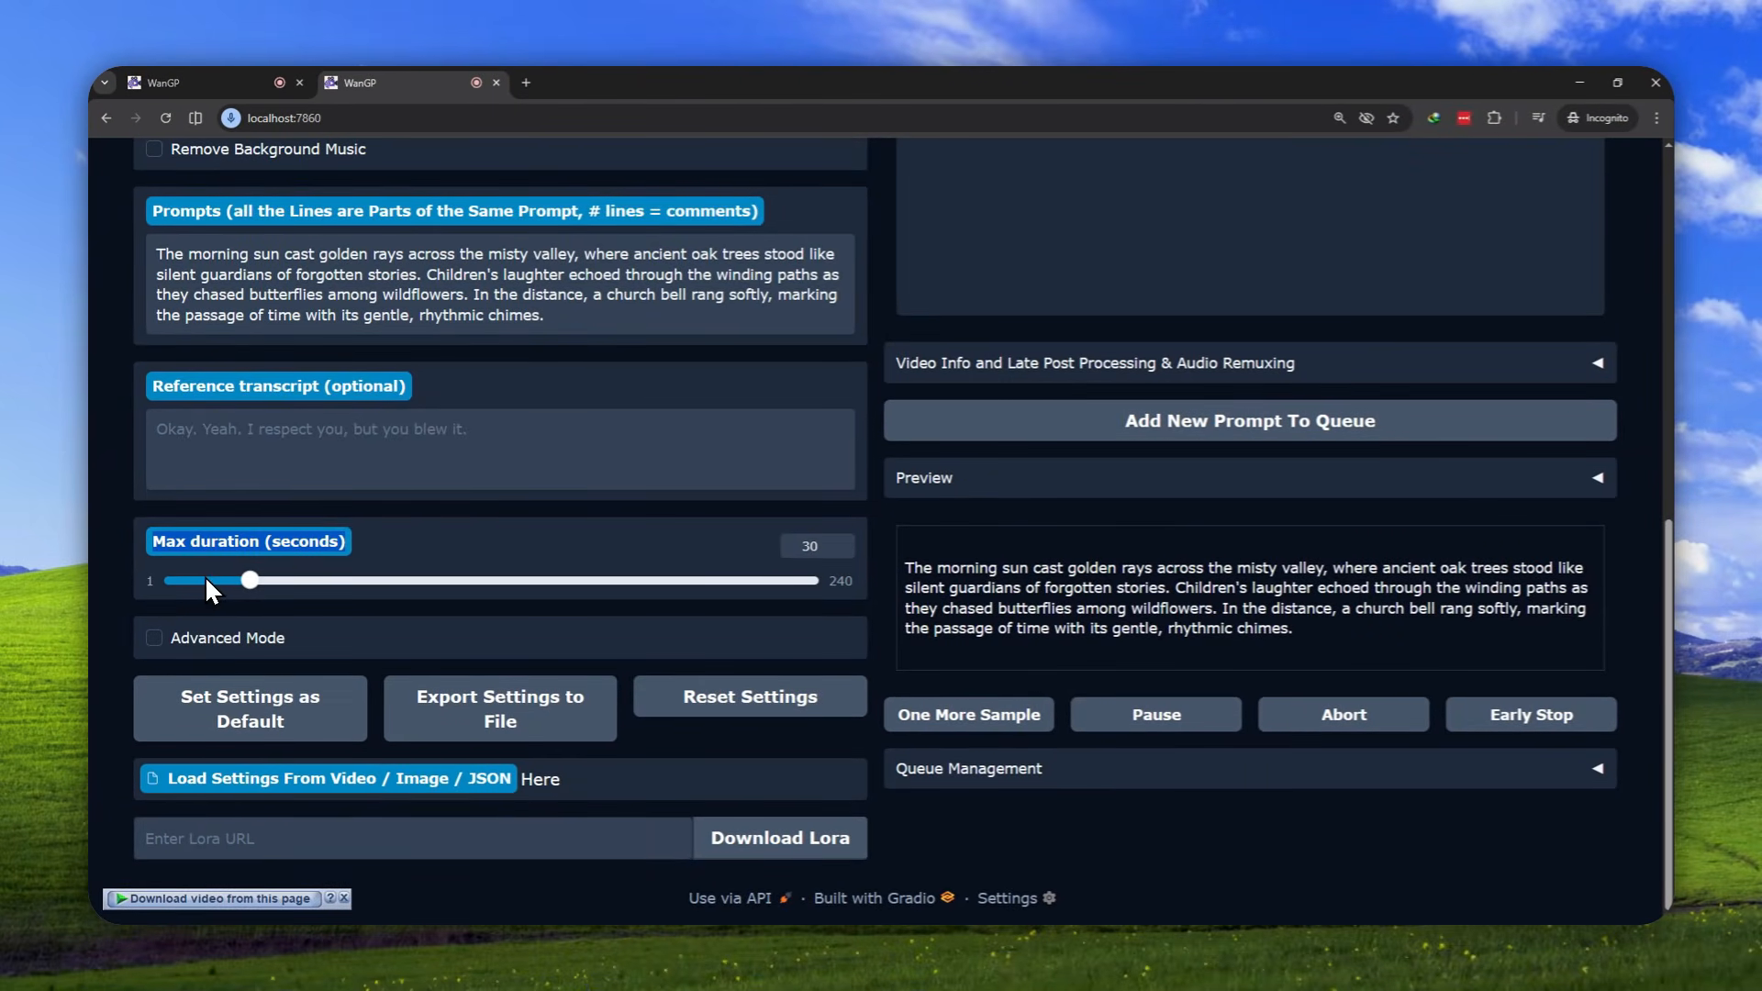
scroll(275, 541, "up", 2)
left_click(473, 428)
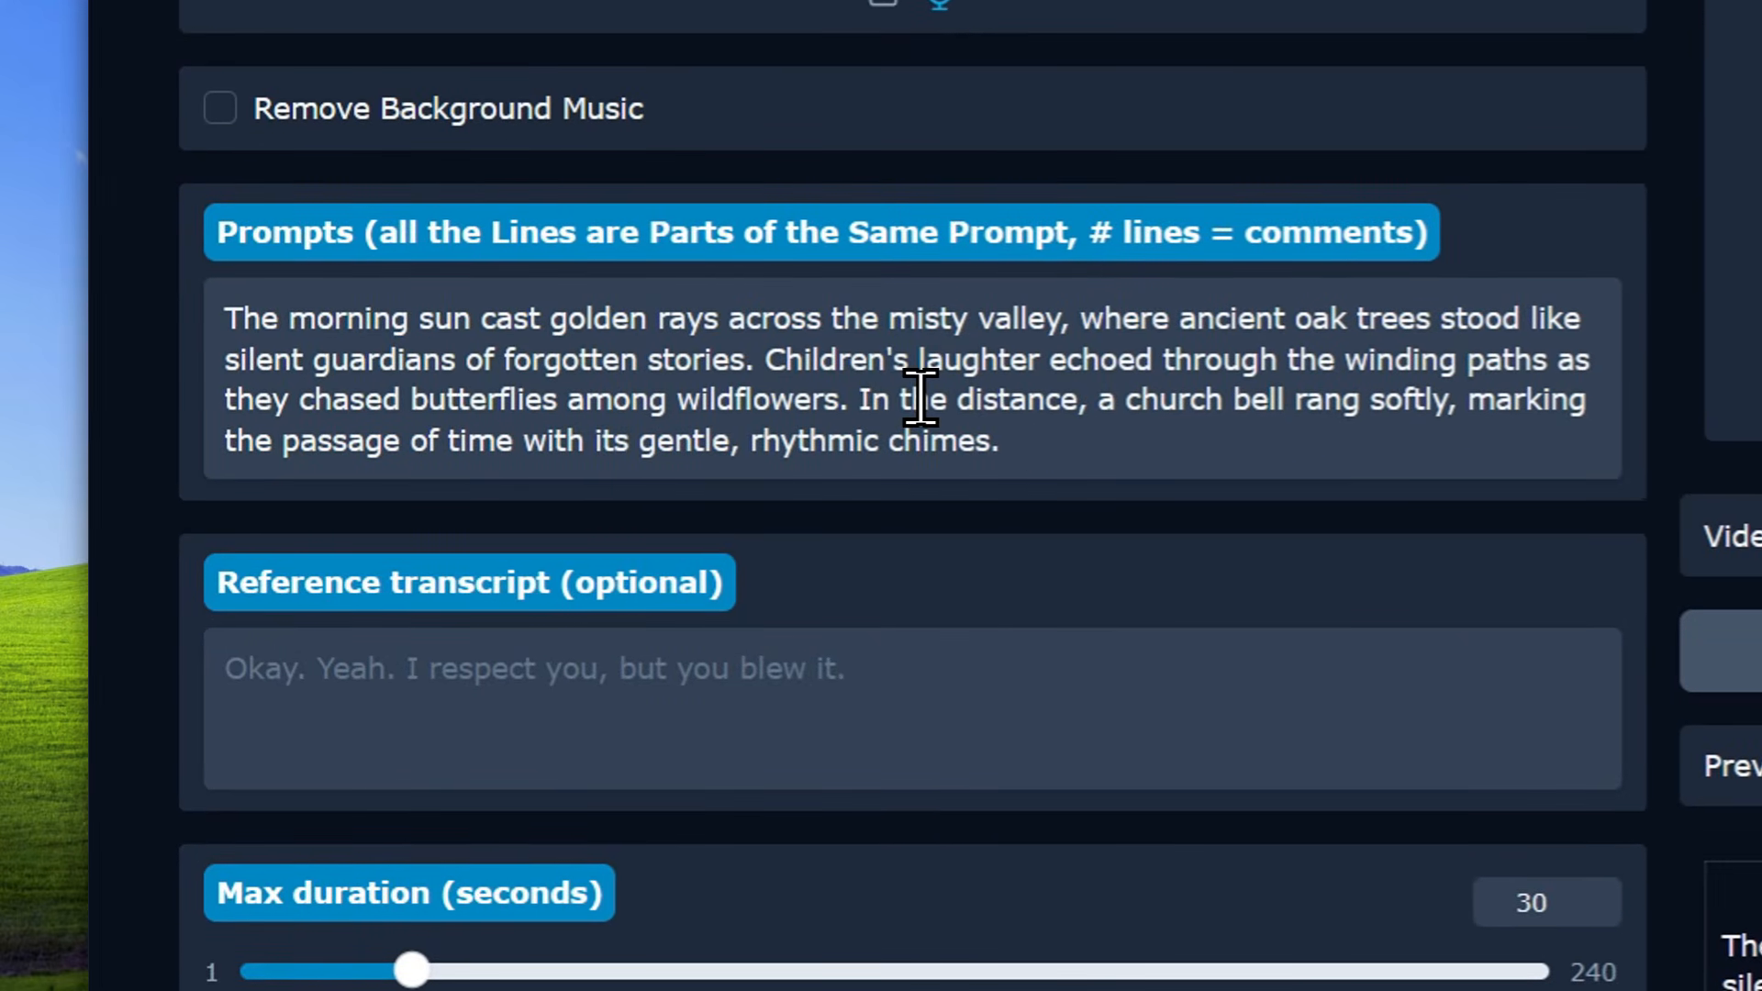
scroll(629, 637, "down", 3)
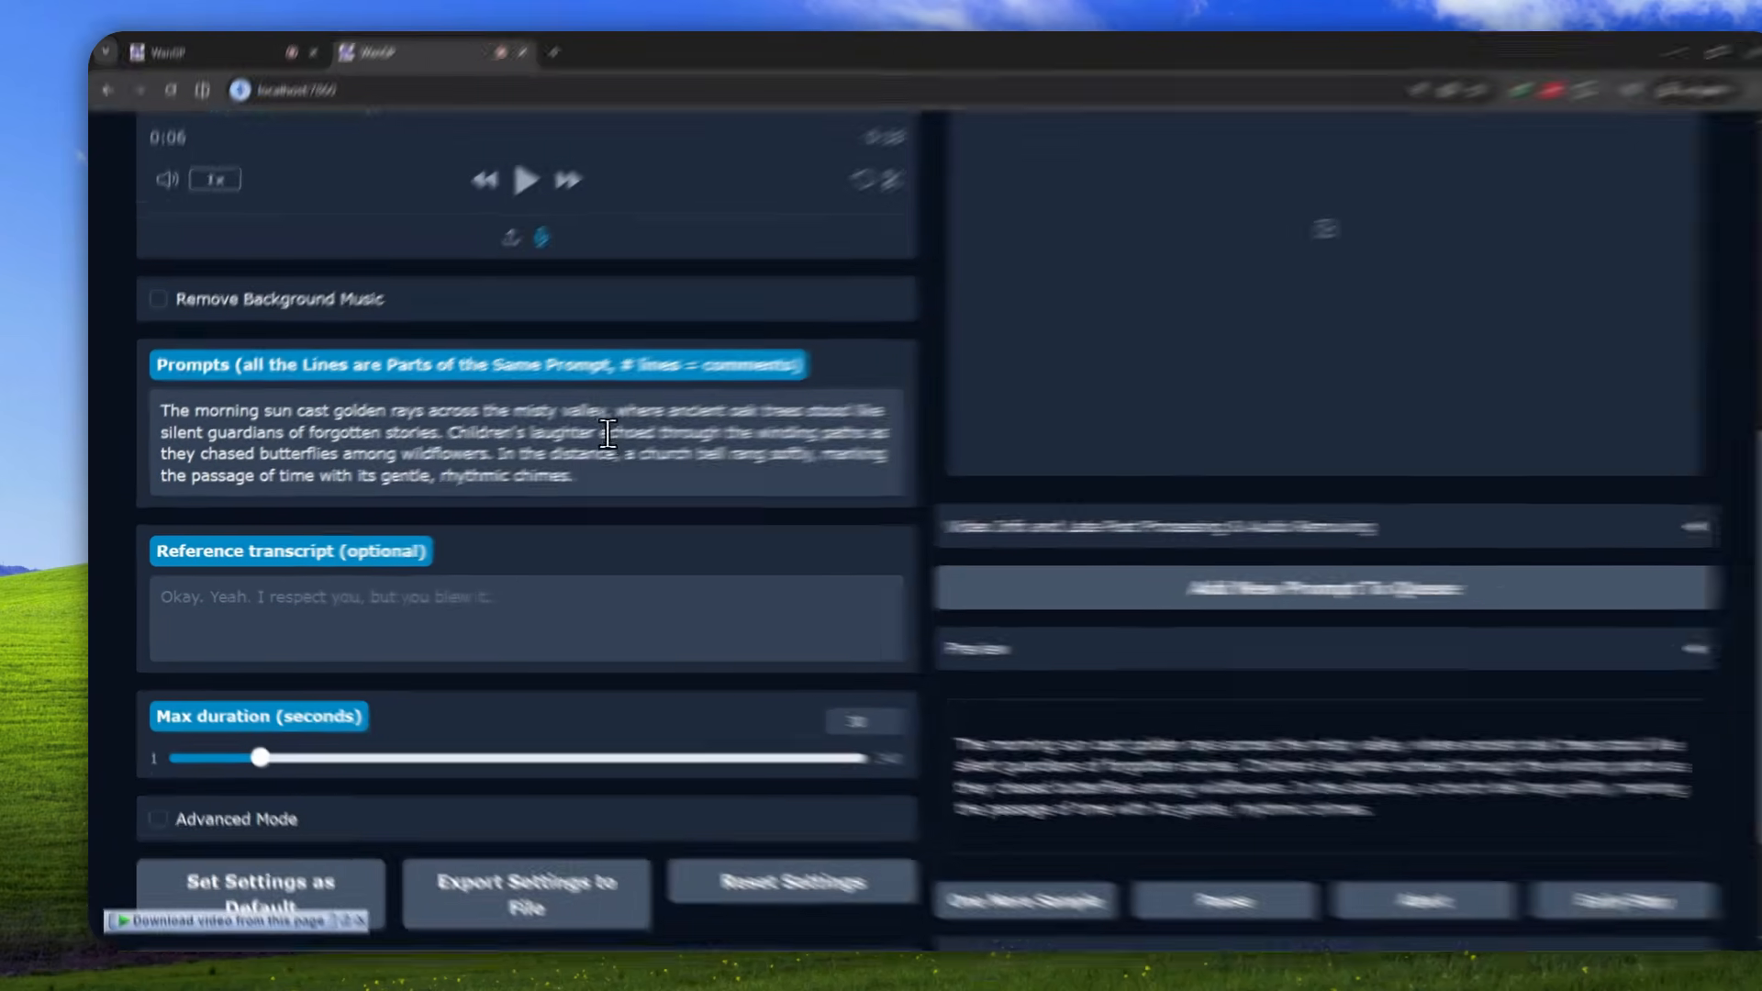
left_click(547, 314)
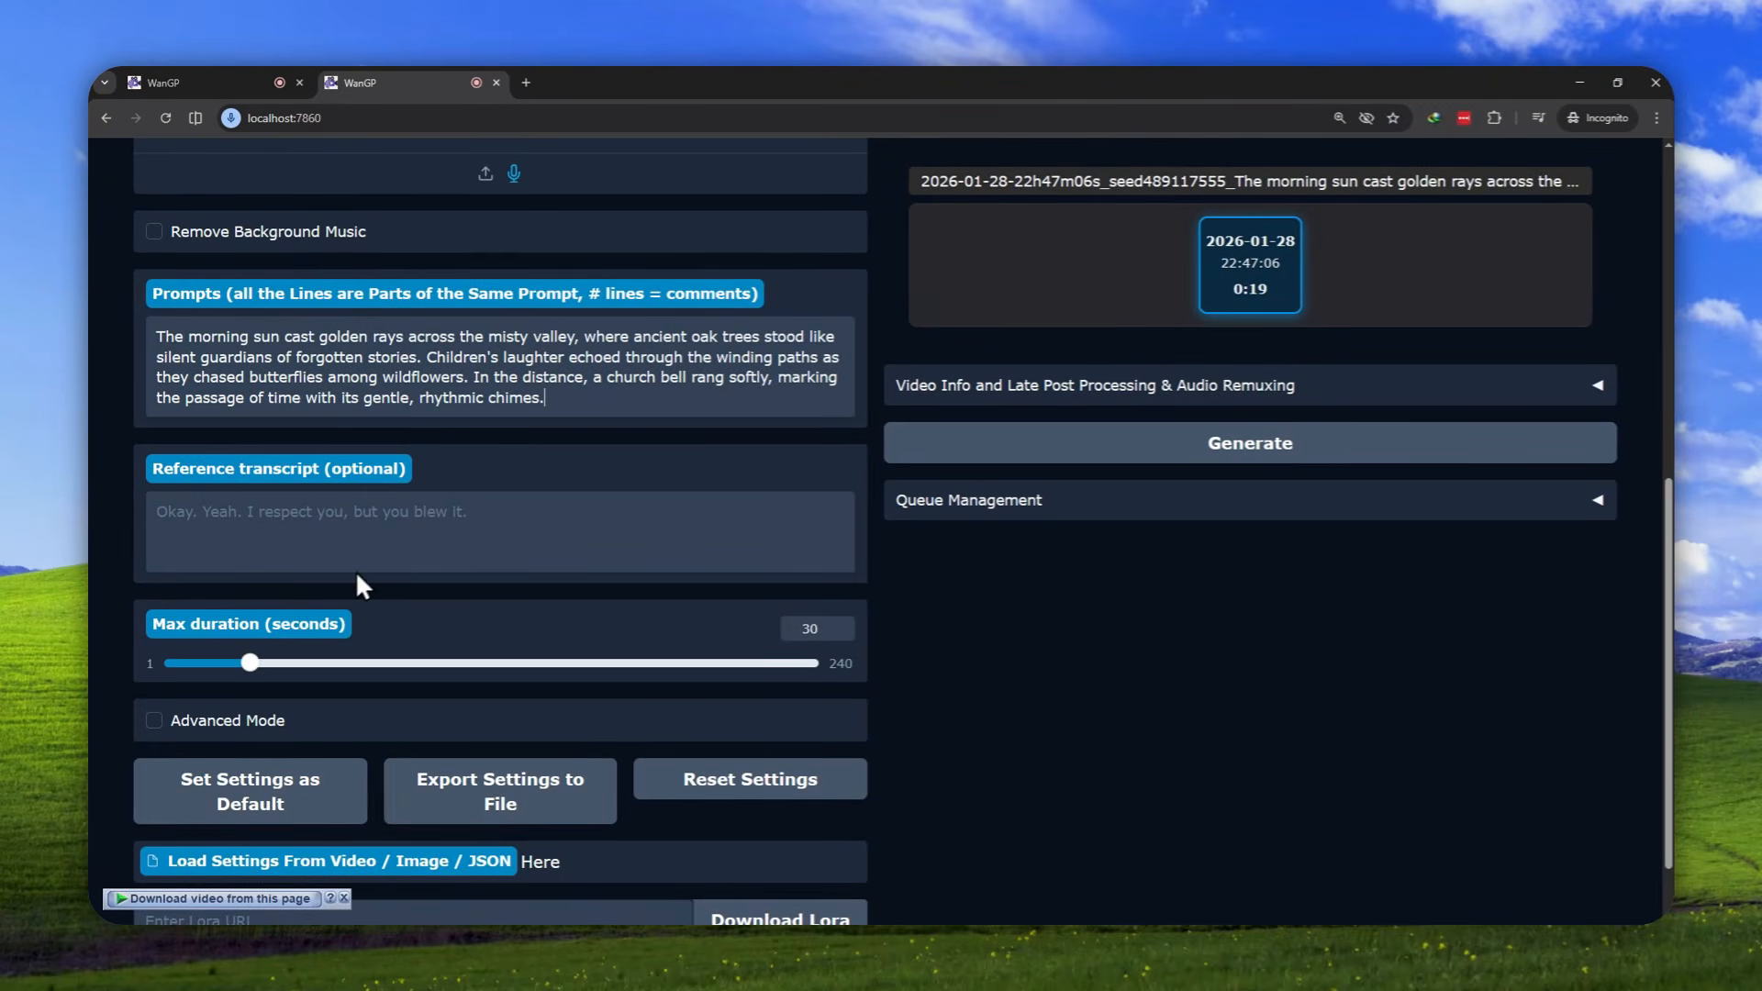
Try out longer and shorter Max duration values and return the setting to 30 seconds
left_click_drag(249, 665, 789, 665)
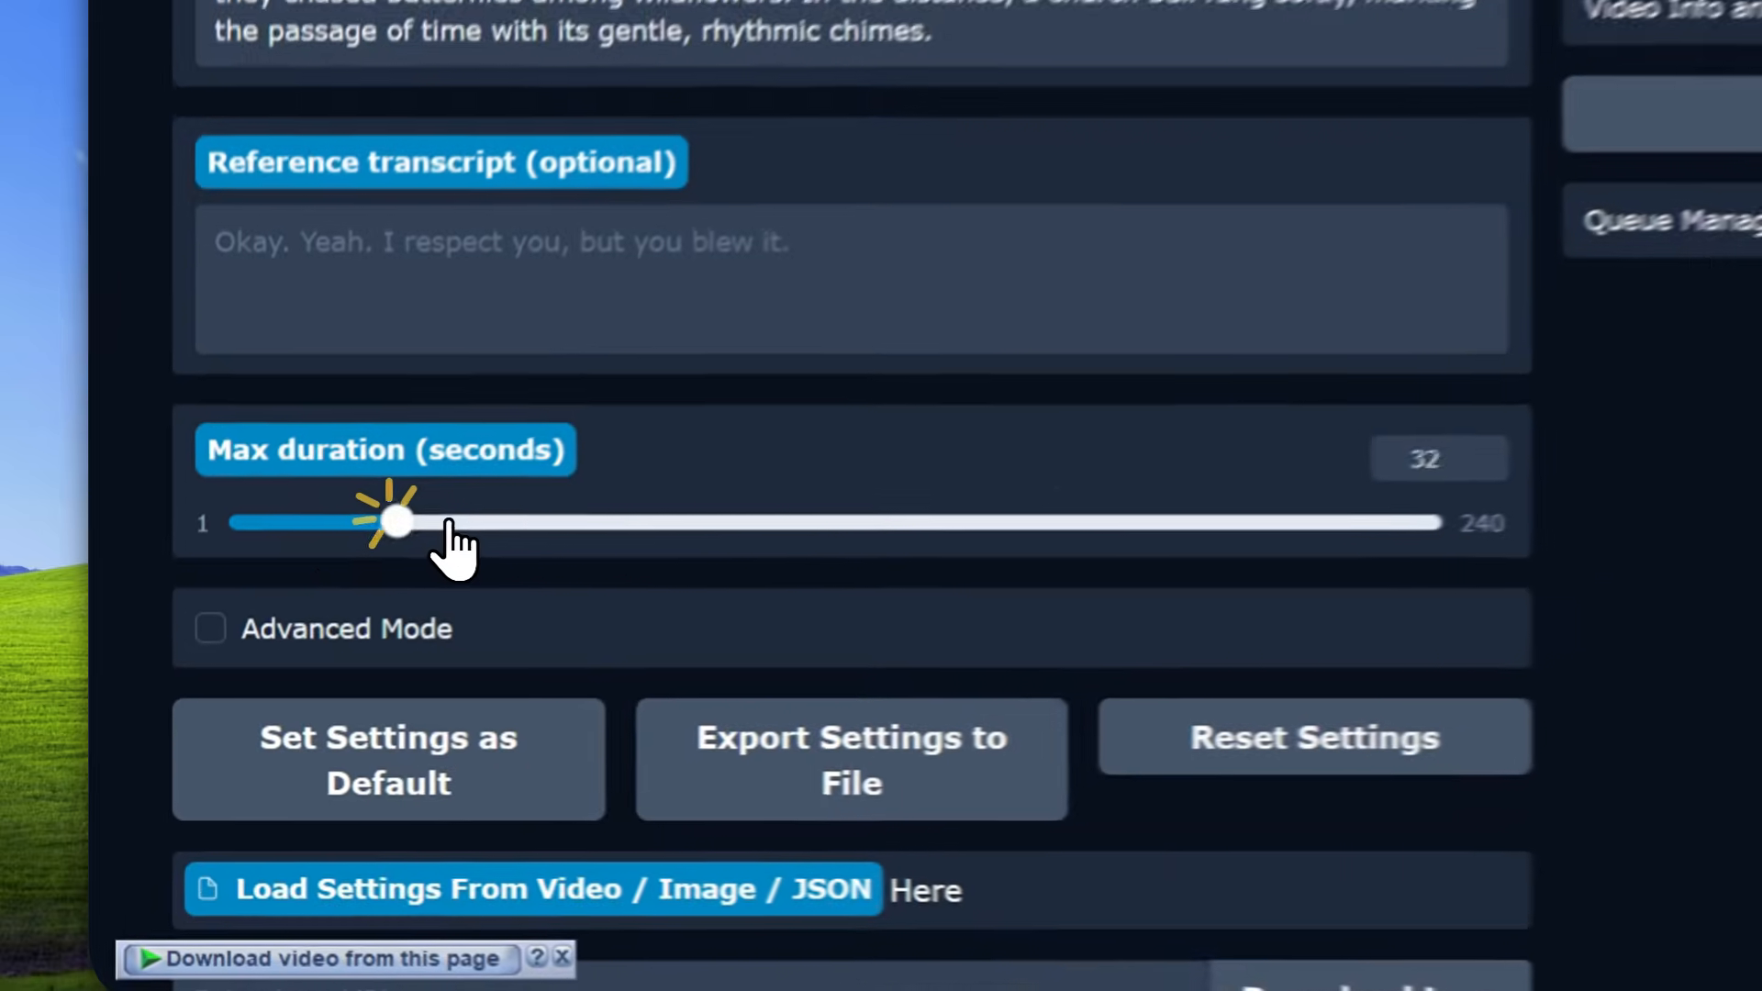
left_click_drag(1193, 504, 216, 505)
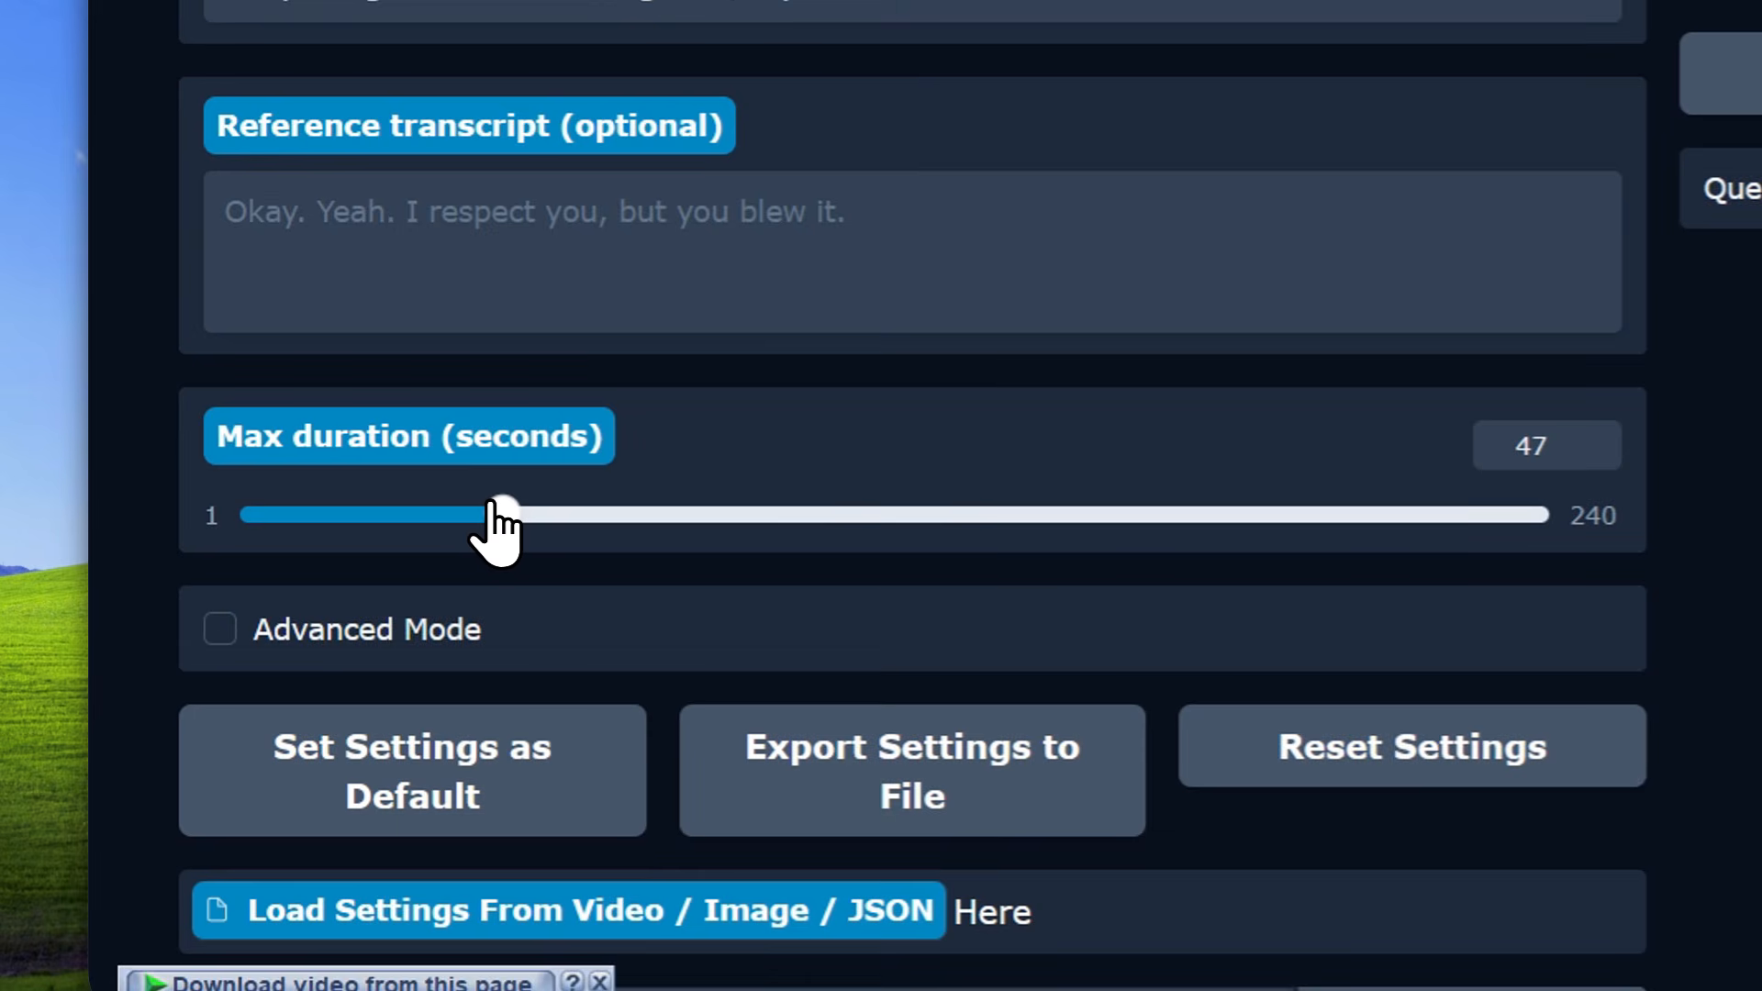
left_click_drag(495, 532, 417, 523)
left_click_drag(255, 665, 251, 663)
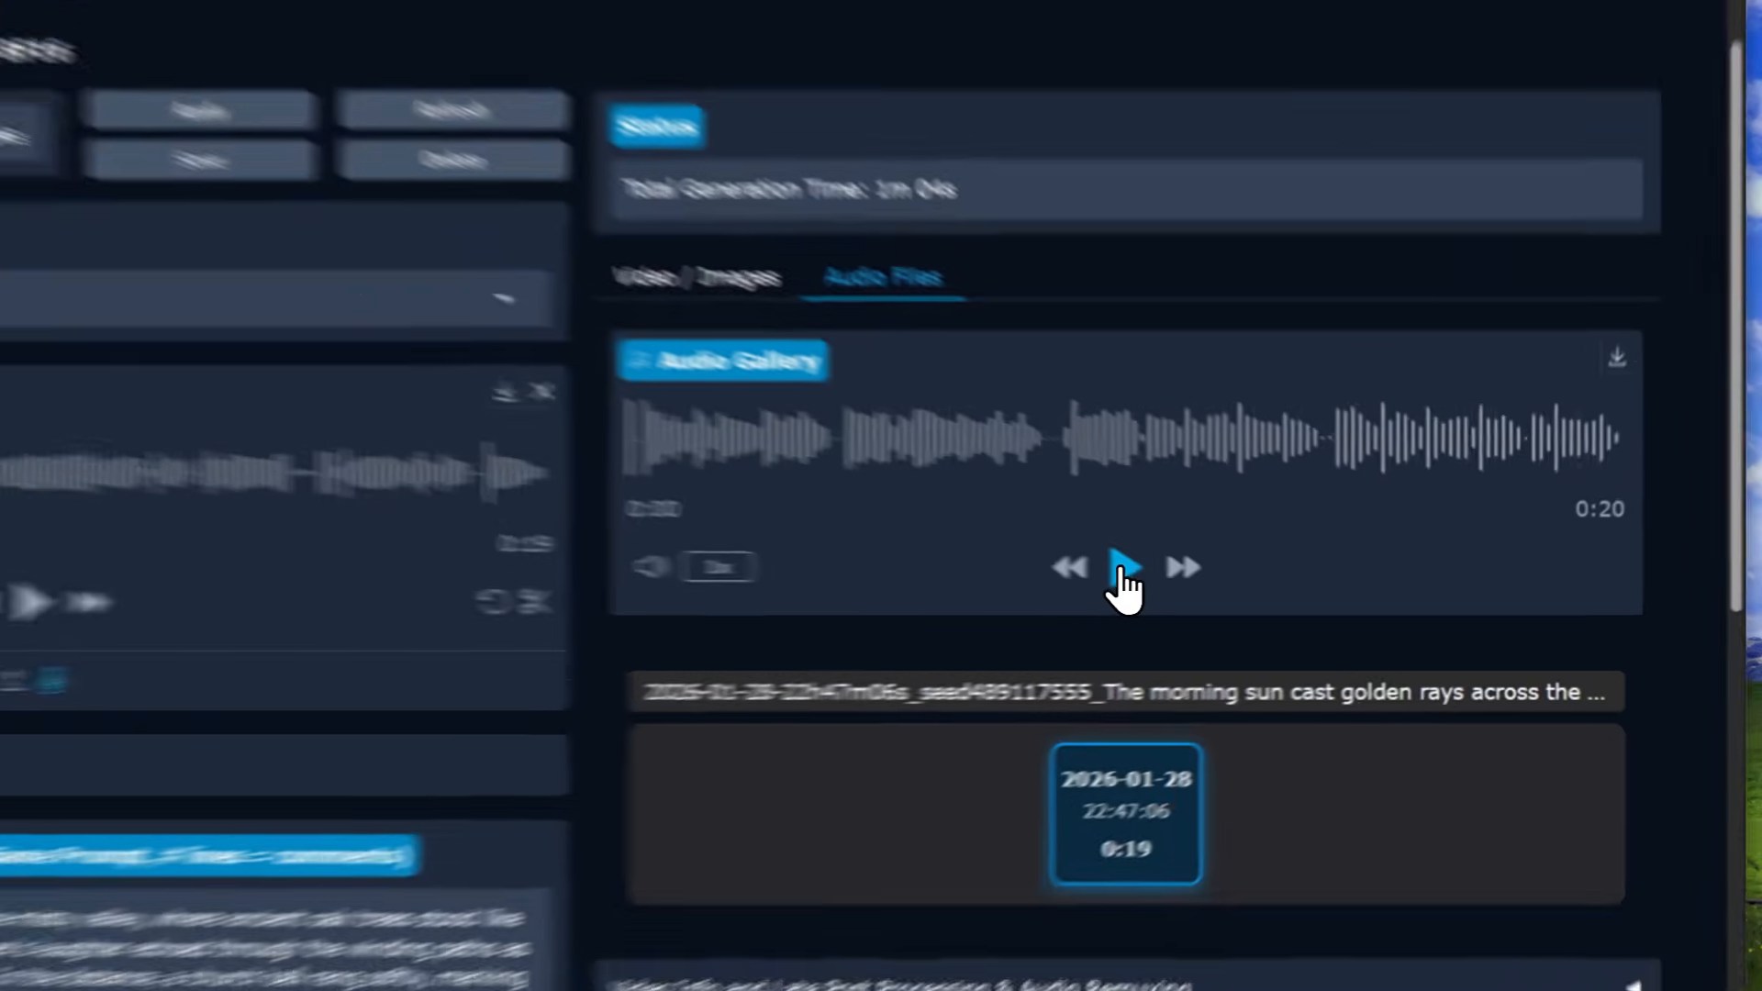
Play the generated speech in the Audio Gallery through to the end while following along in the prompt text
left_click(1249, 591)
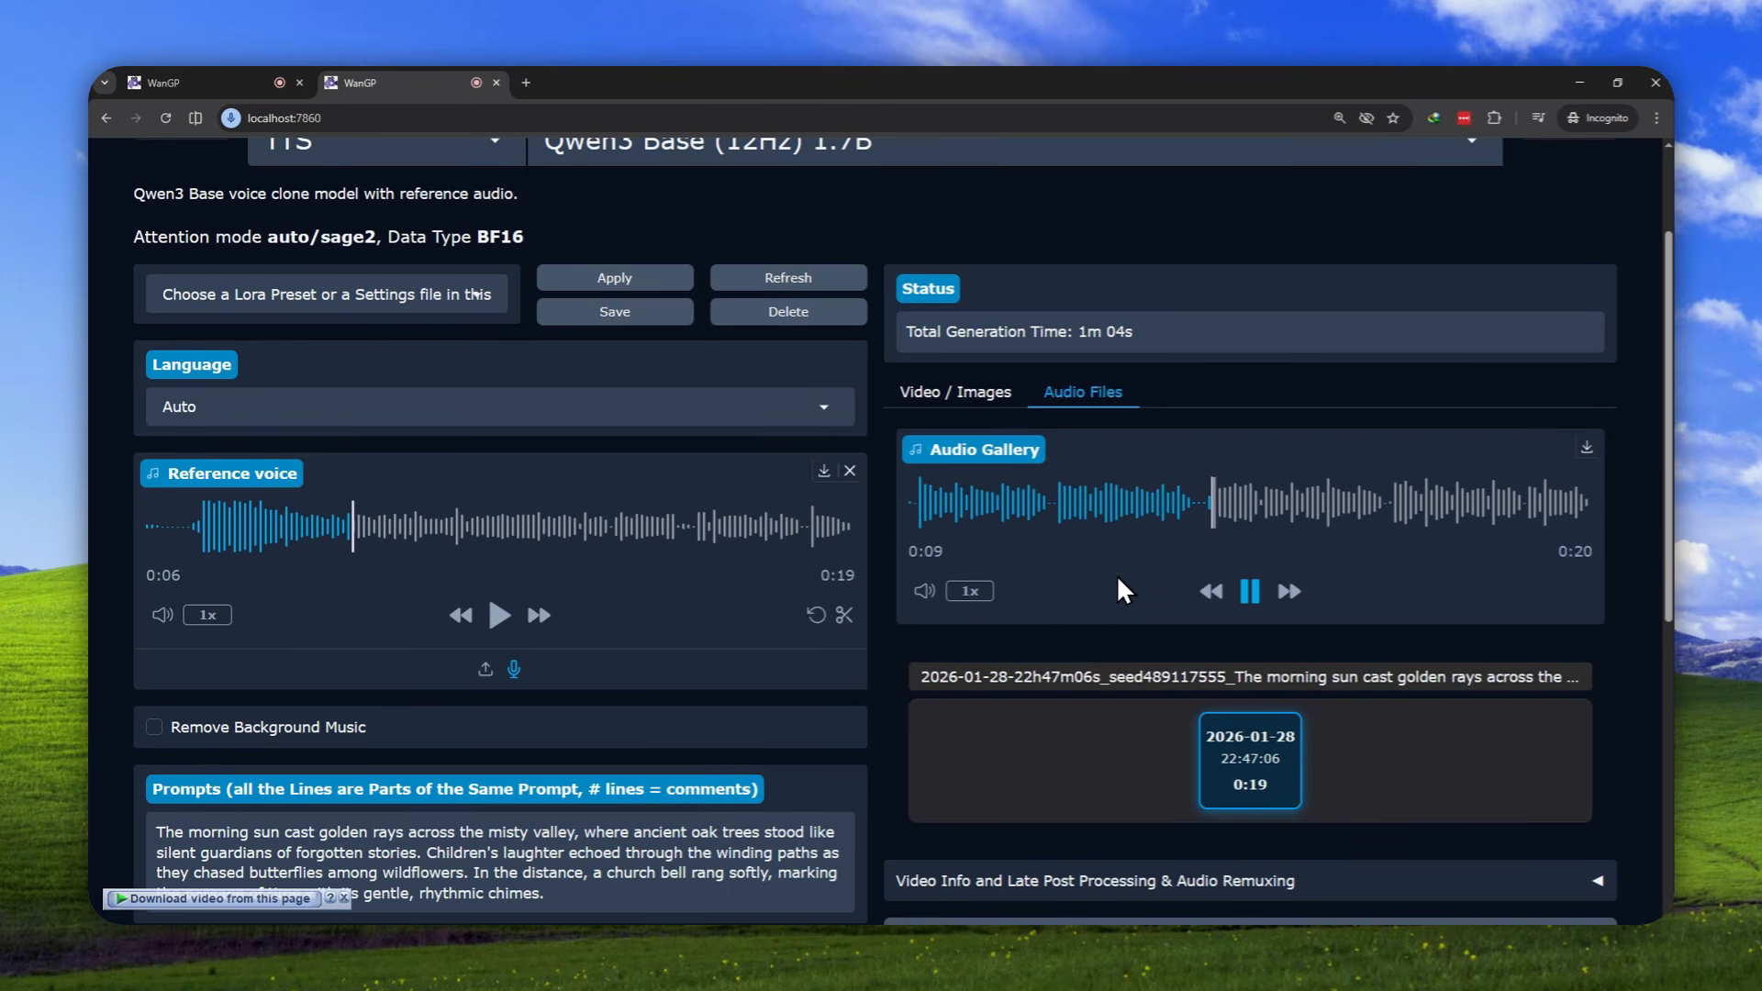
scroll(894, 635, "down", 2)
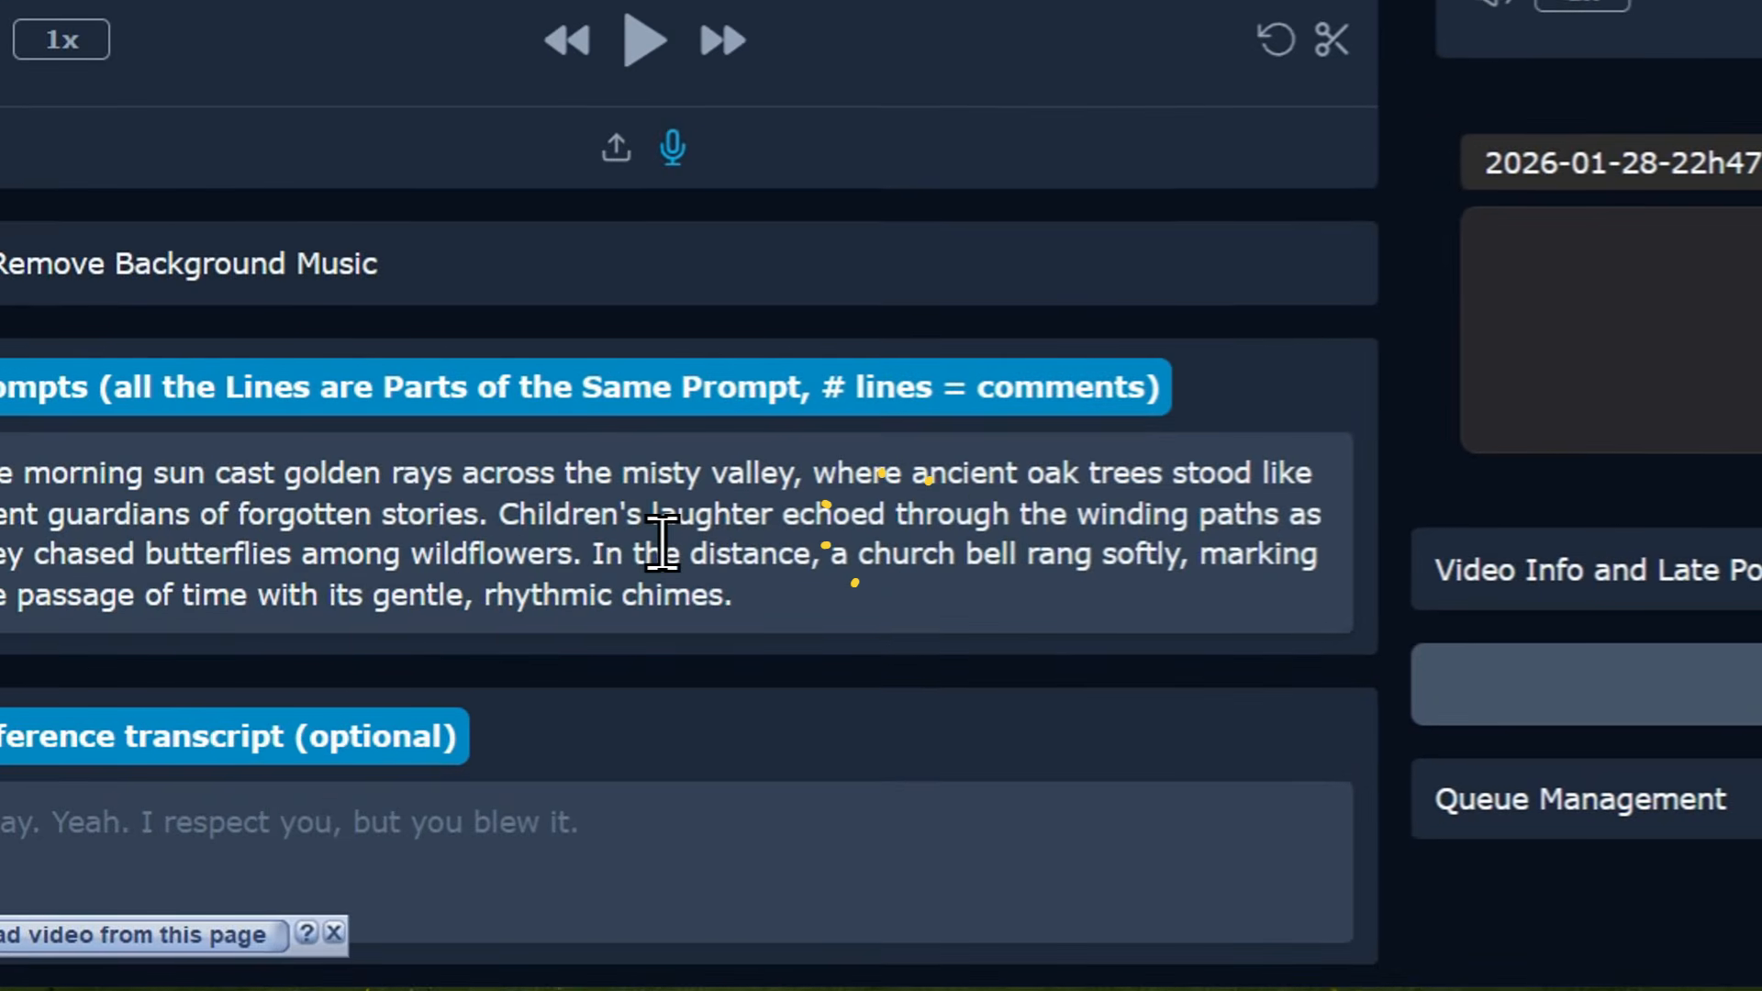
left_click(529, 688)
left_click(1272, 555)
left_click(557, 553)
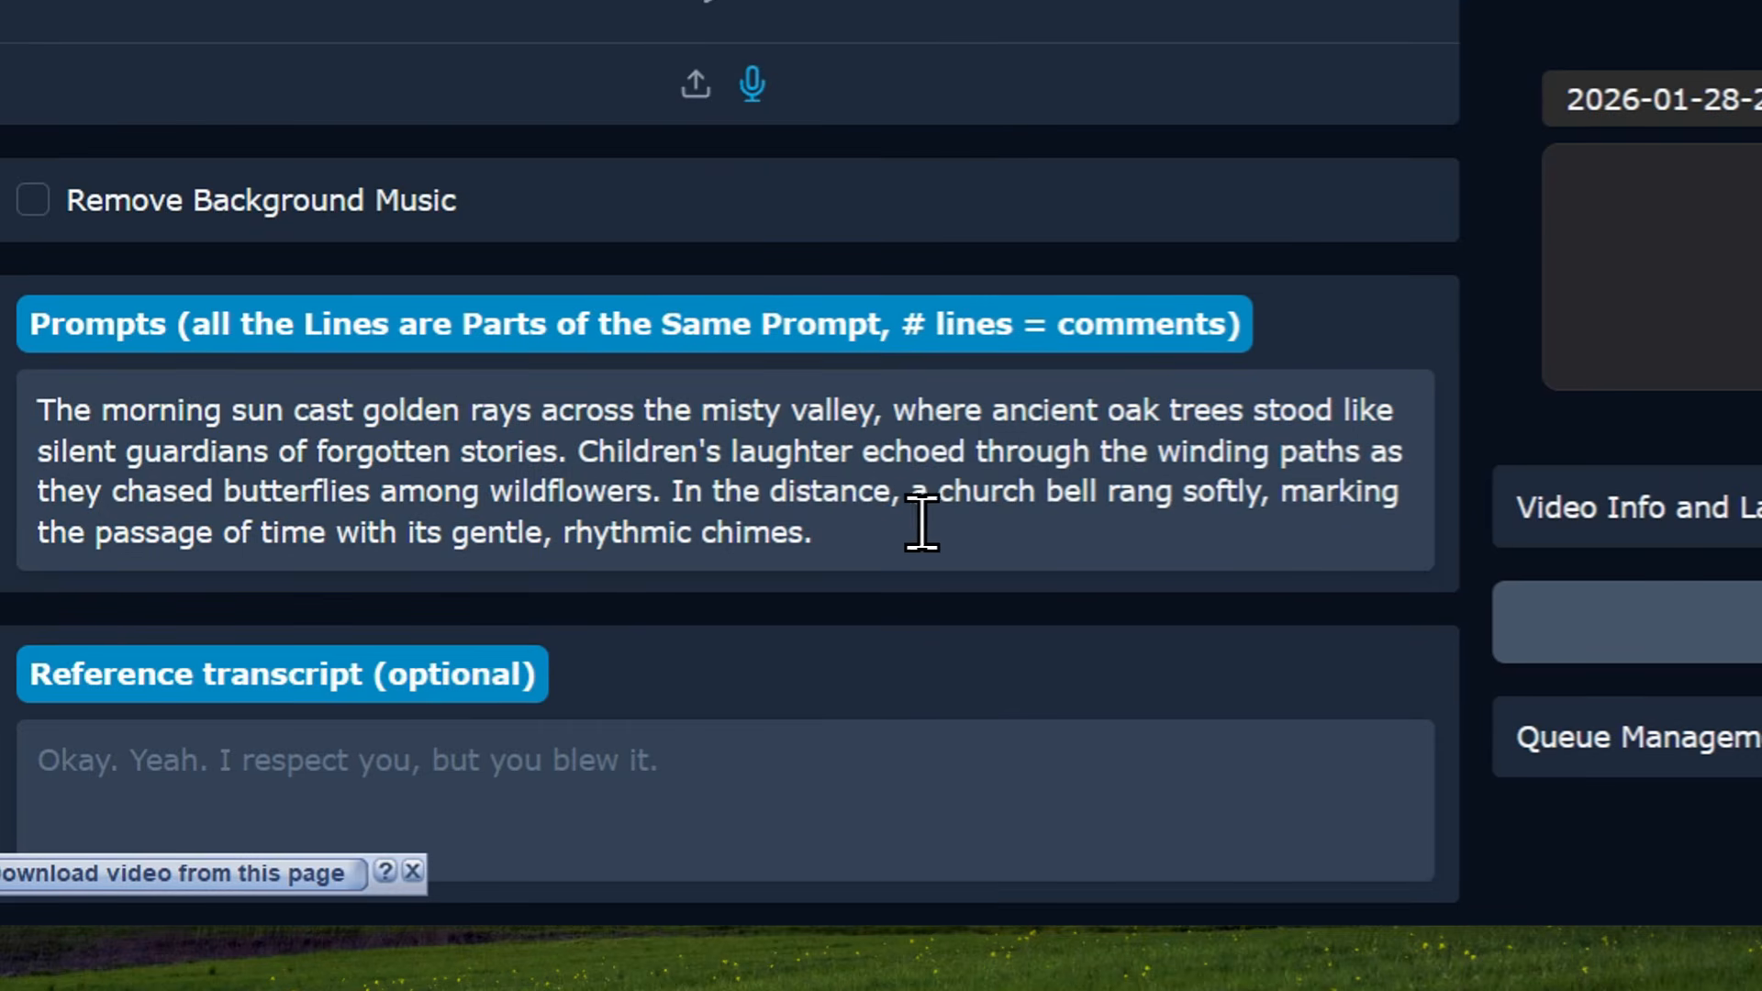
left_click(947, 507)
left_click(1195, 507)
left_click(1312, 506)
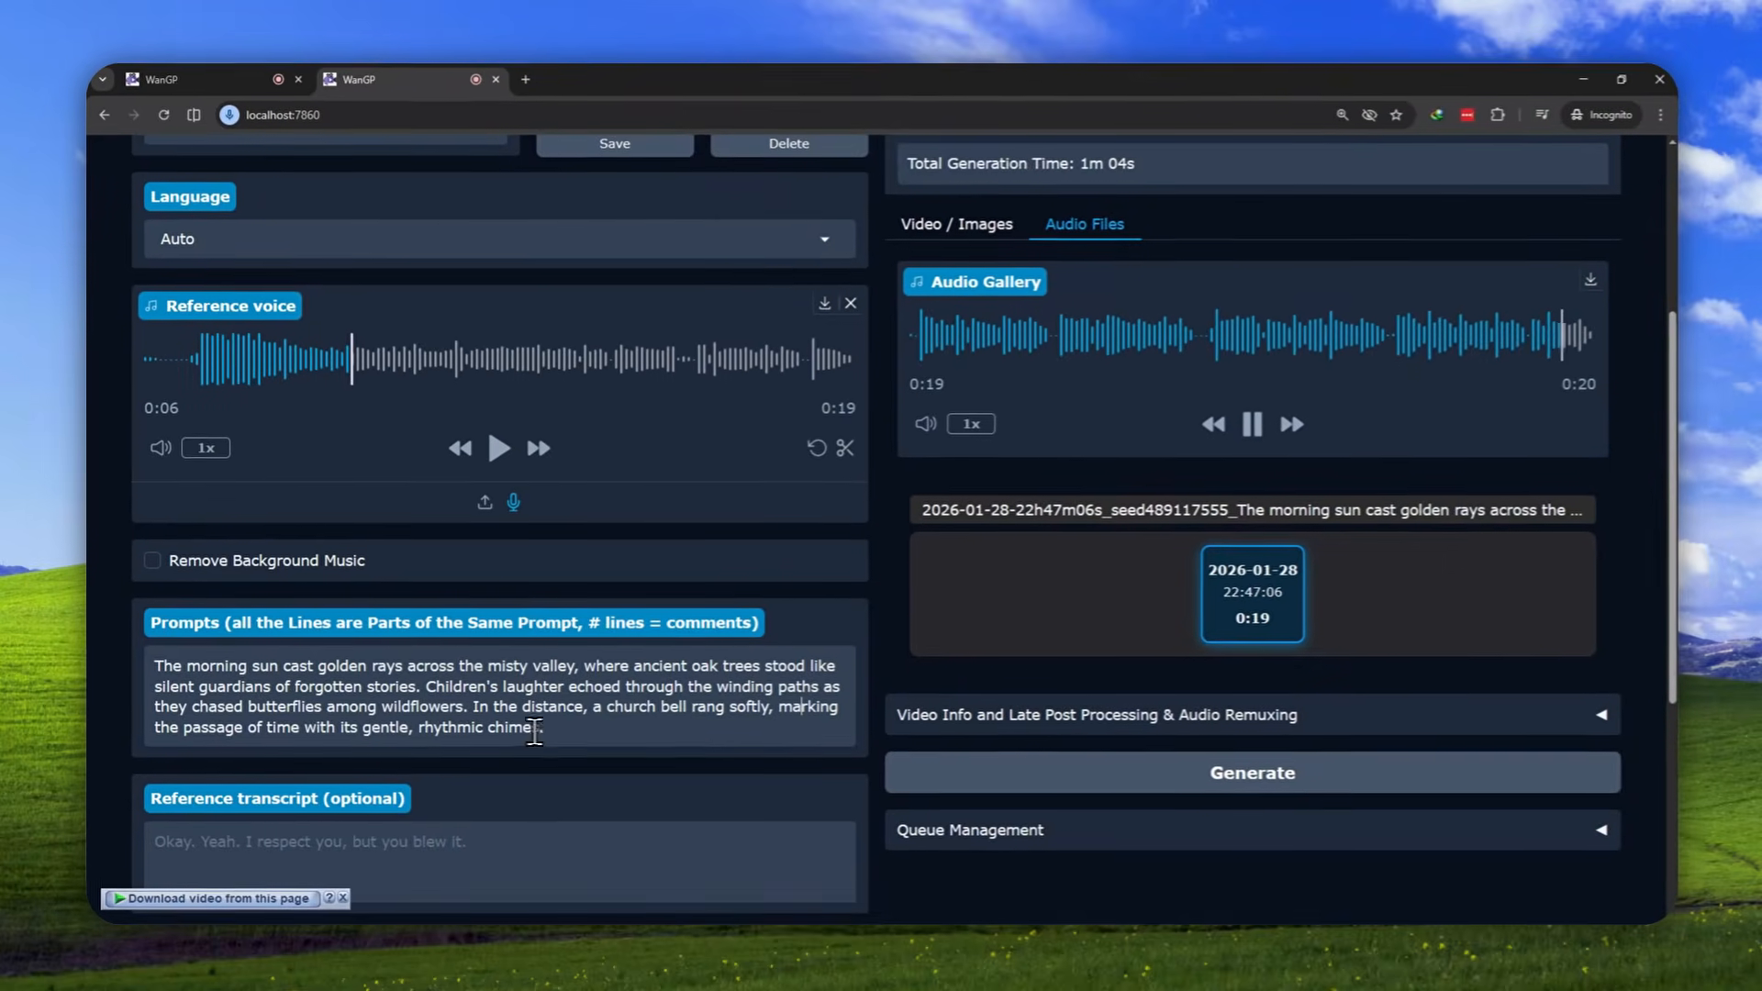
scroll(1049, 632, "up", 3)
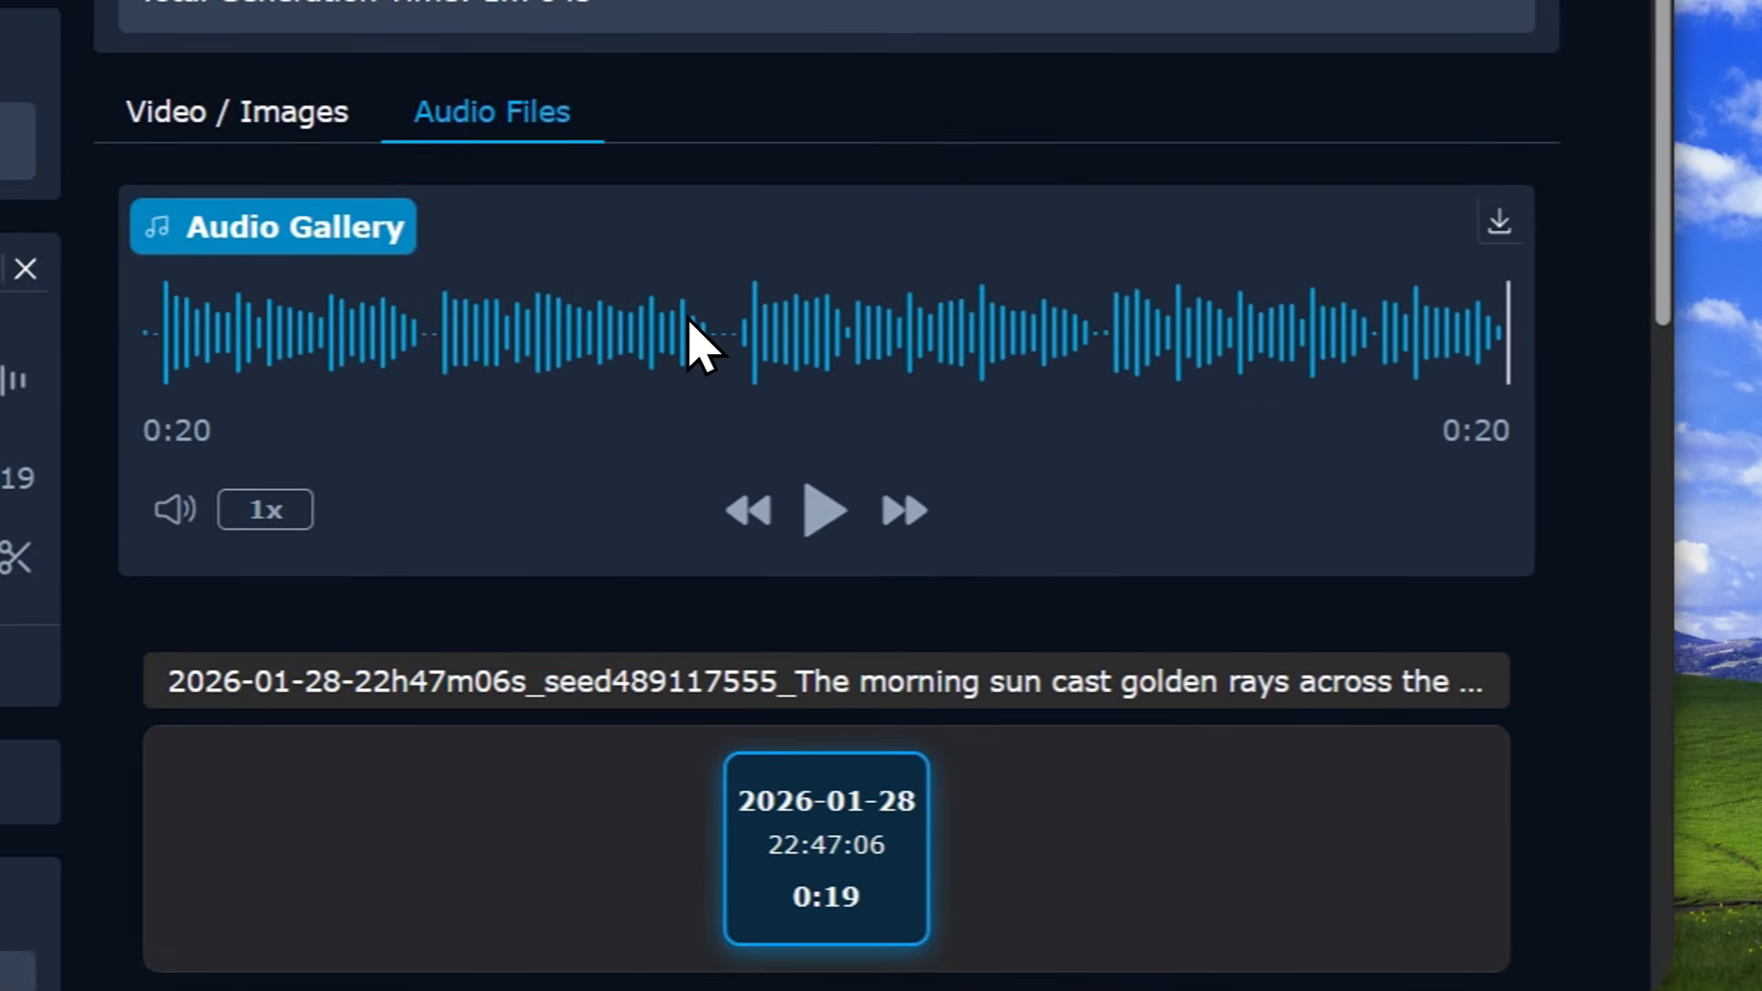
Look through the languages available for the speech, from Chinese to Spanish, and leave the language on Auto
scroll(697, 349, "down", 5)
scroll(950, 700, "up", 7)
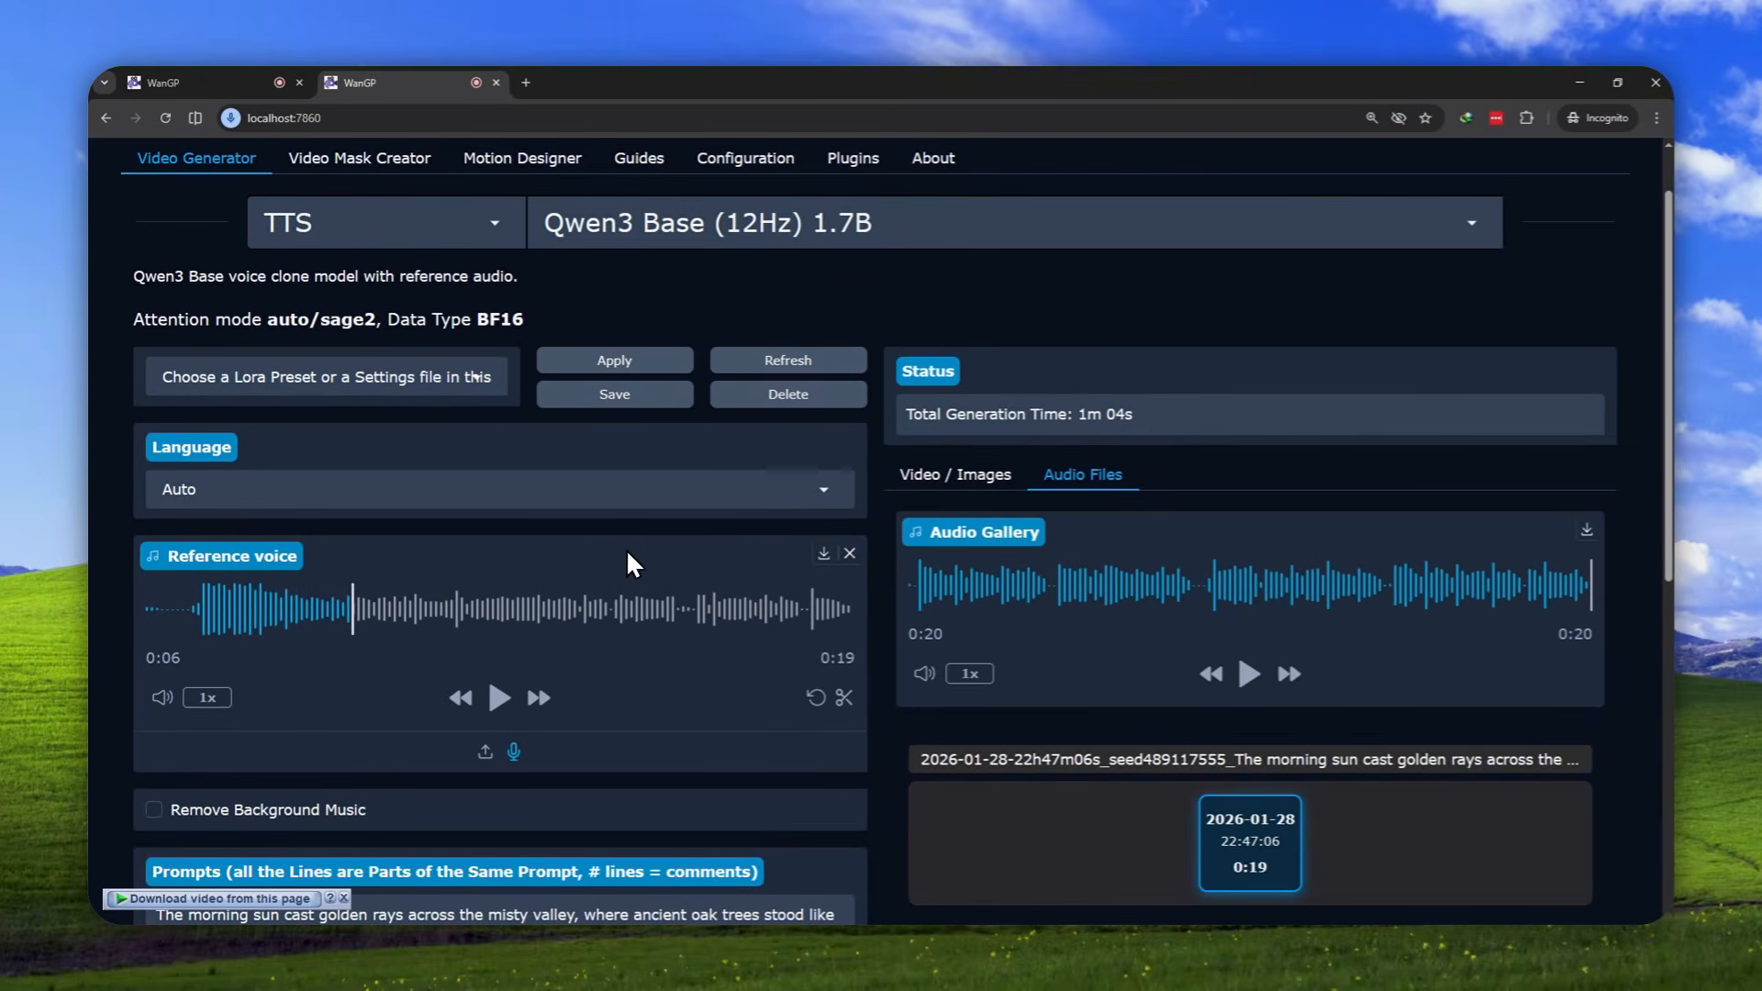
left_click(268, 502)
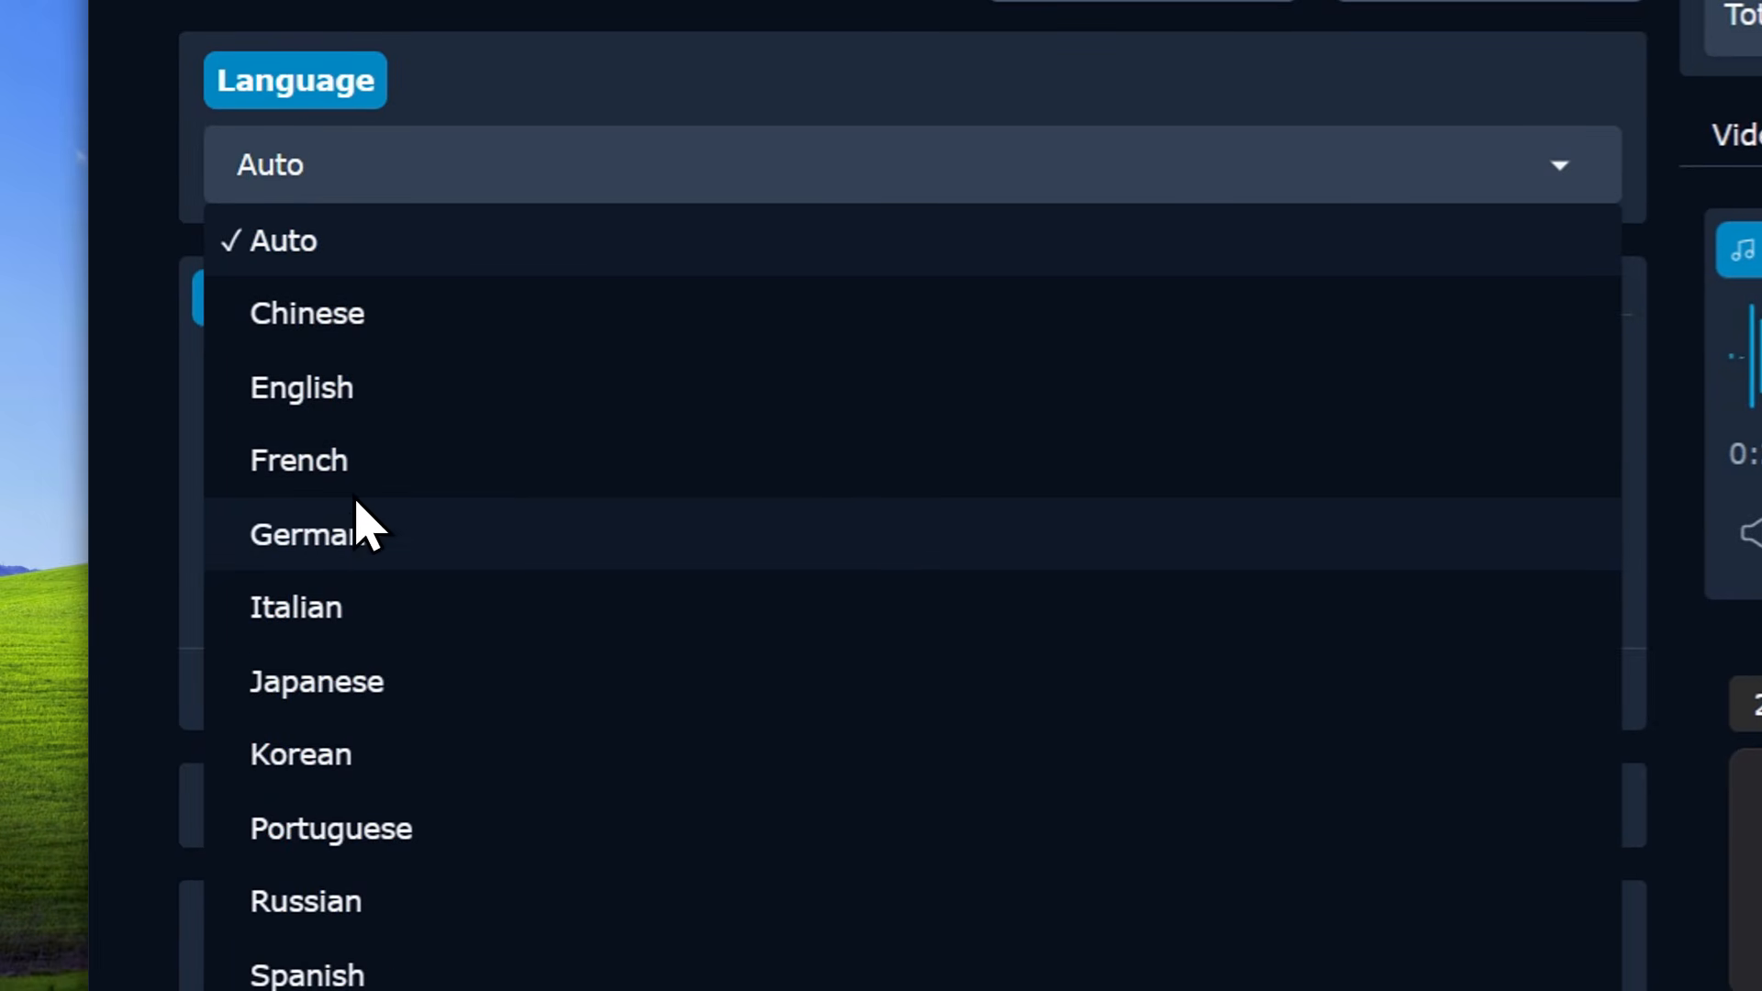
scroll(377, 661, "down", 3)
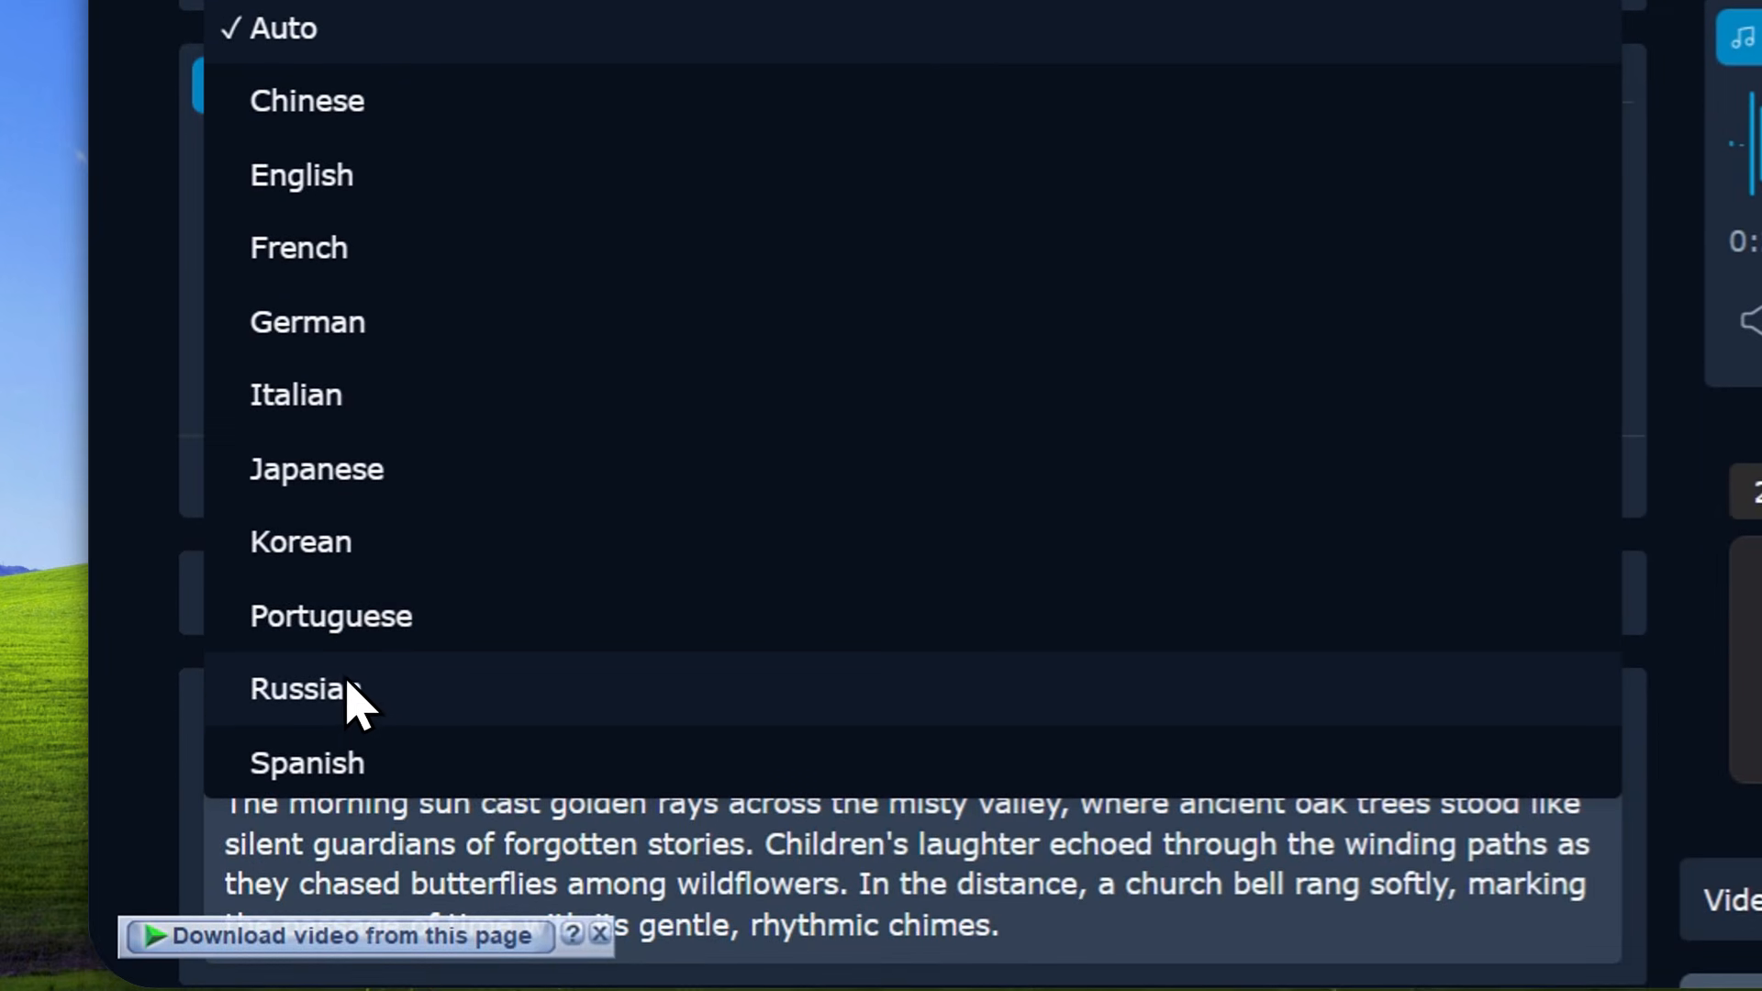
scroll(409, 287, "up", 5)
left_click(409, 389)
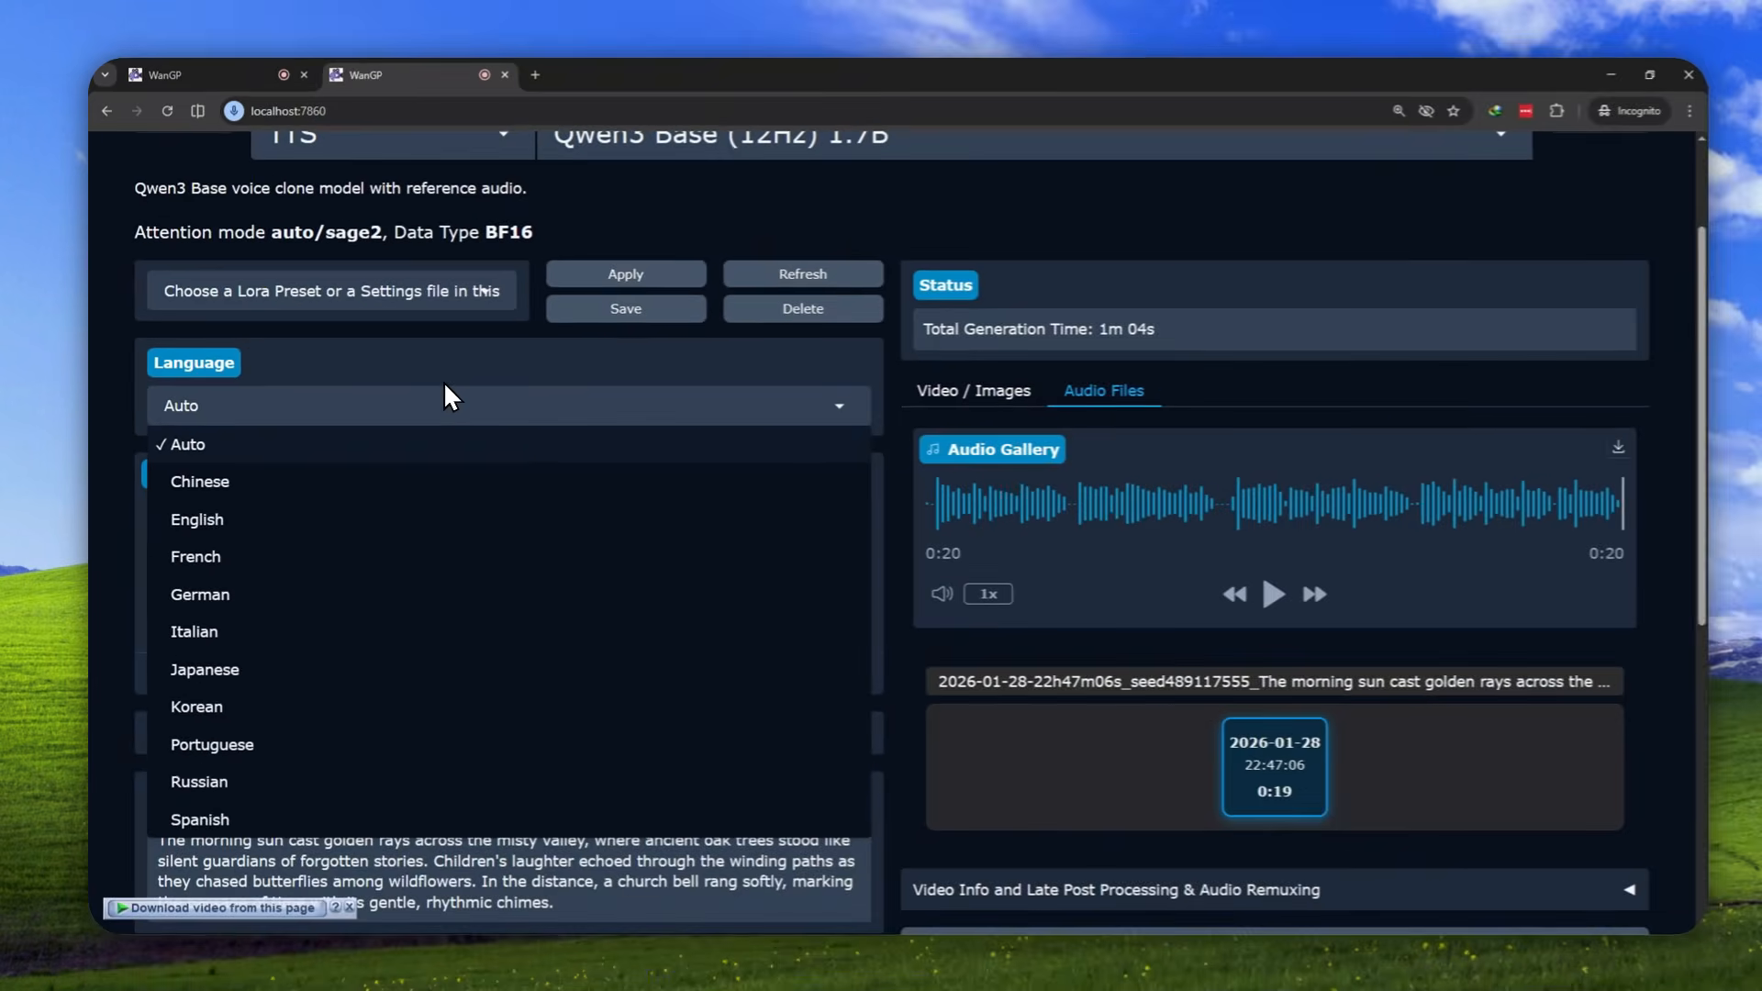
left_click(755, 348)
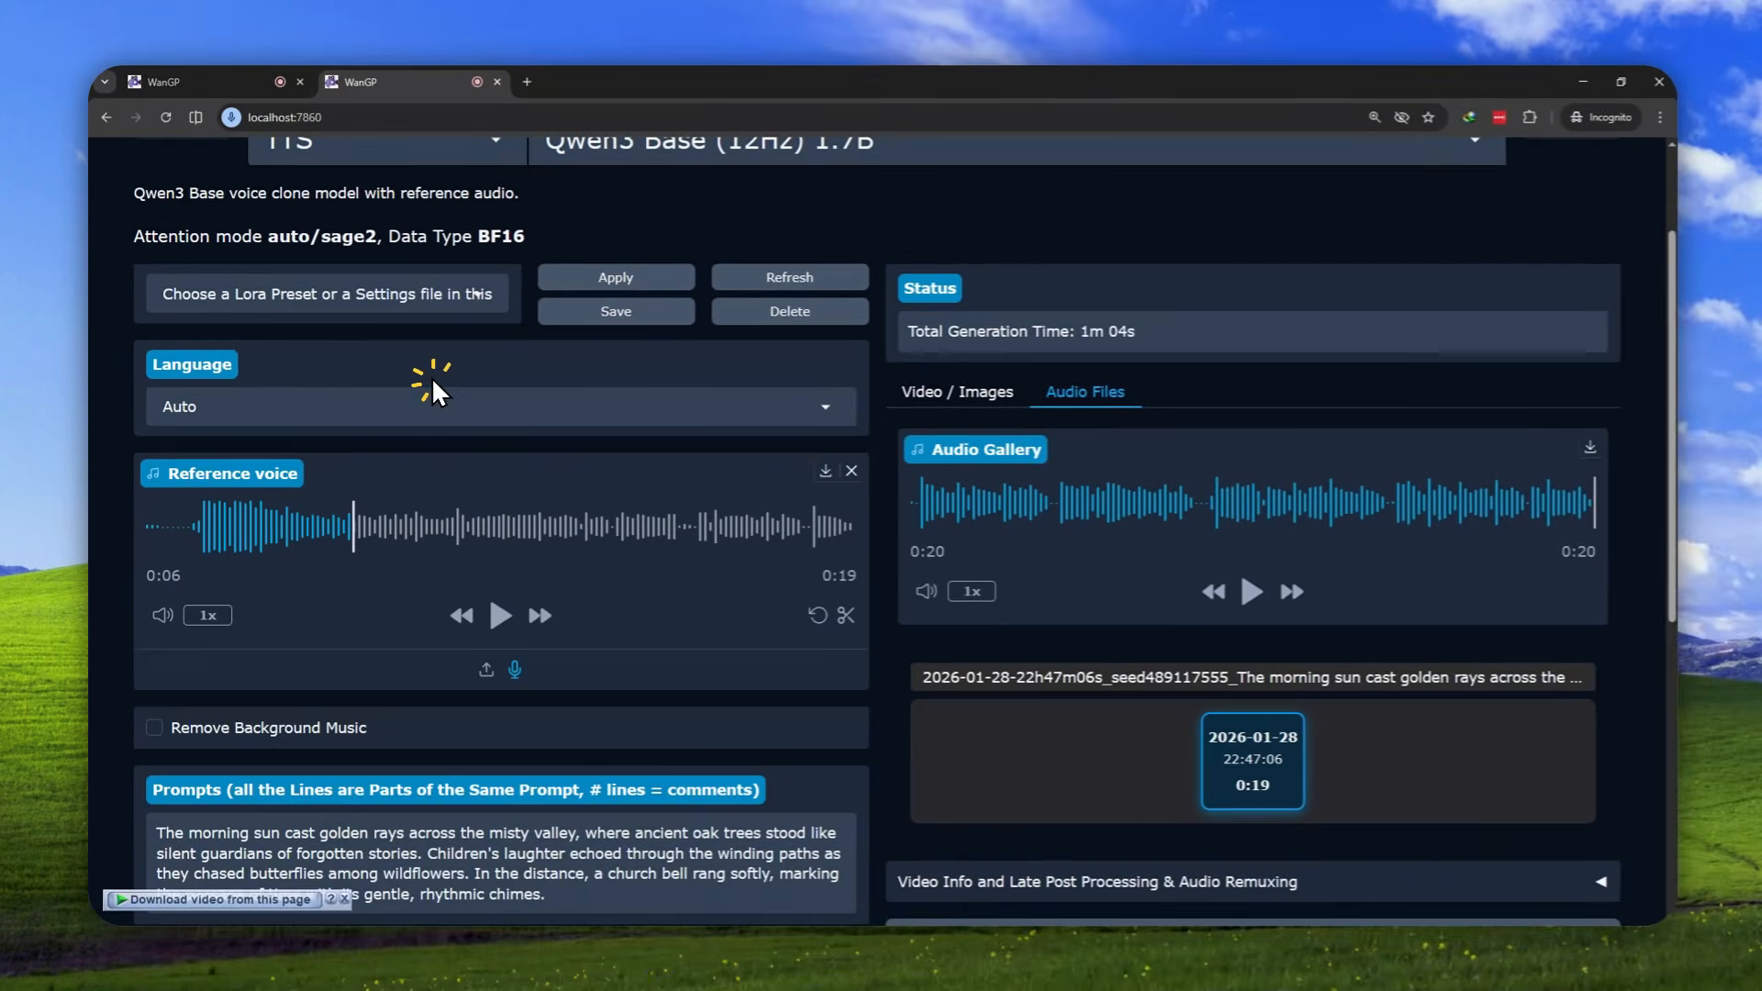
Switch to Stability Matrix to stop the running Wan2GP package, and minimize the WanGP browser window
scroll(566, 452, "down", 5)
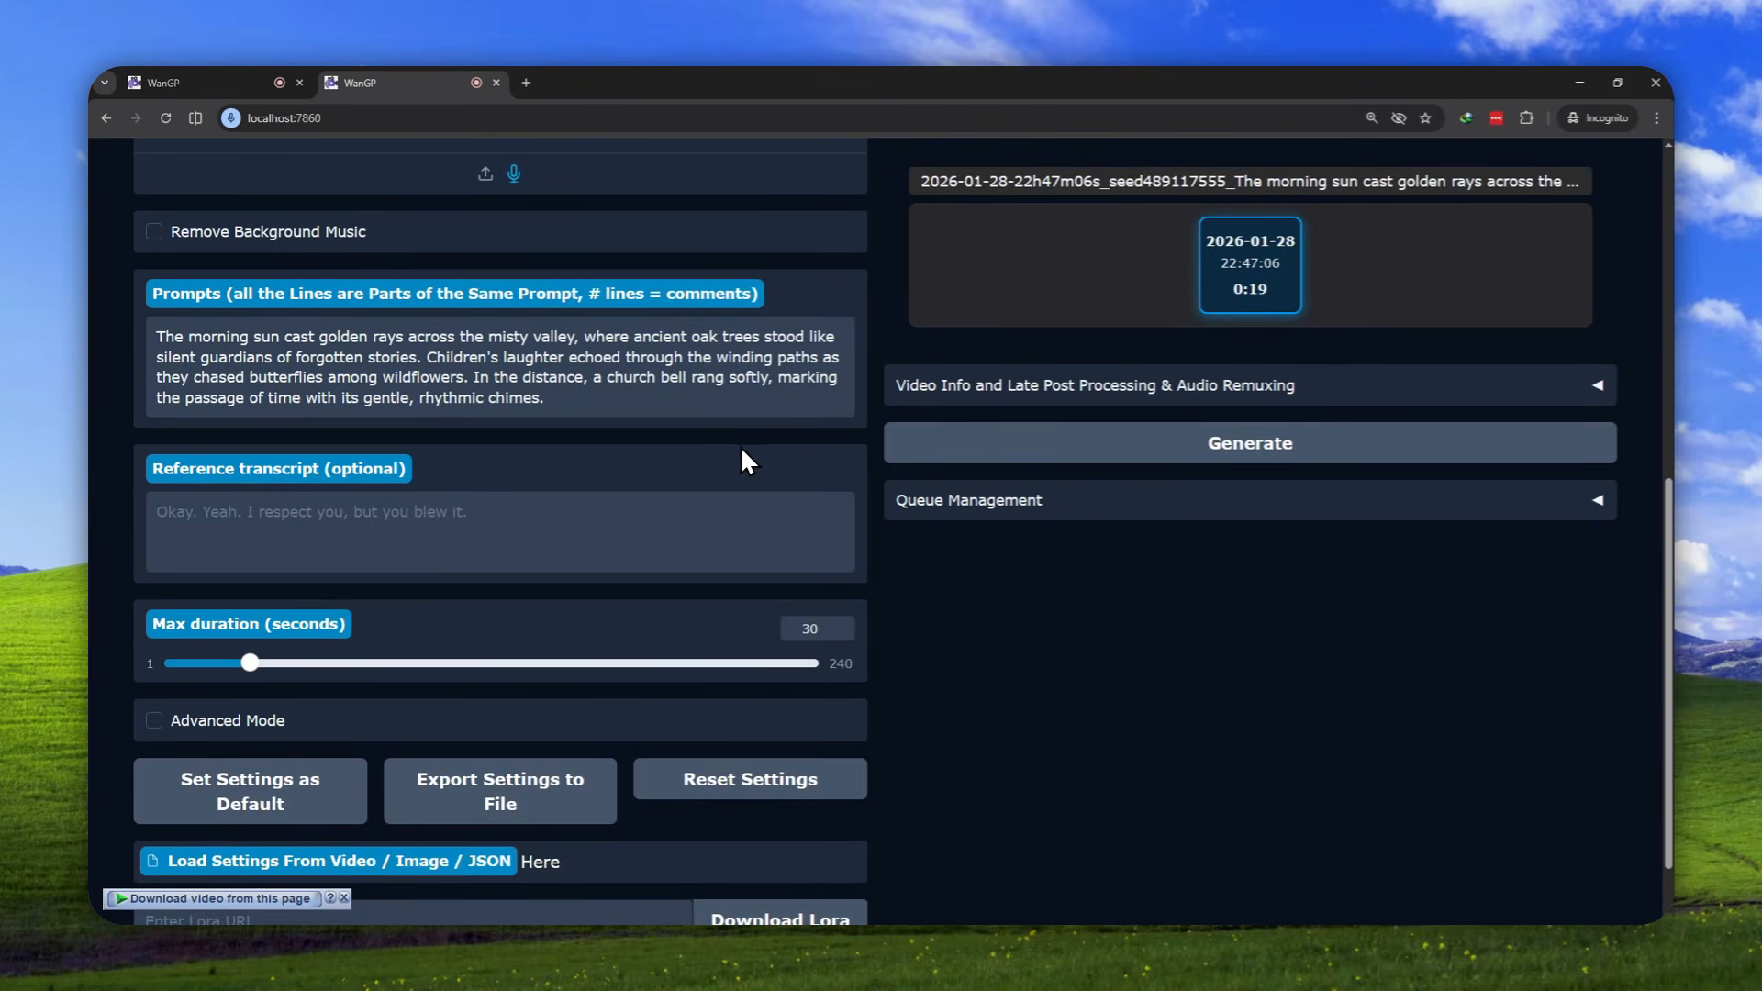
scroll(741, 458, "down", 1)
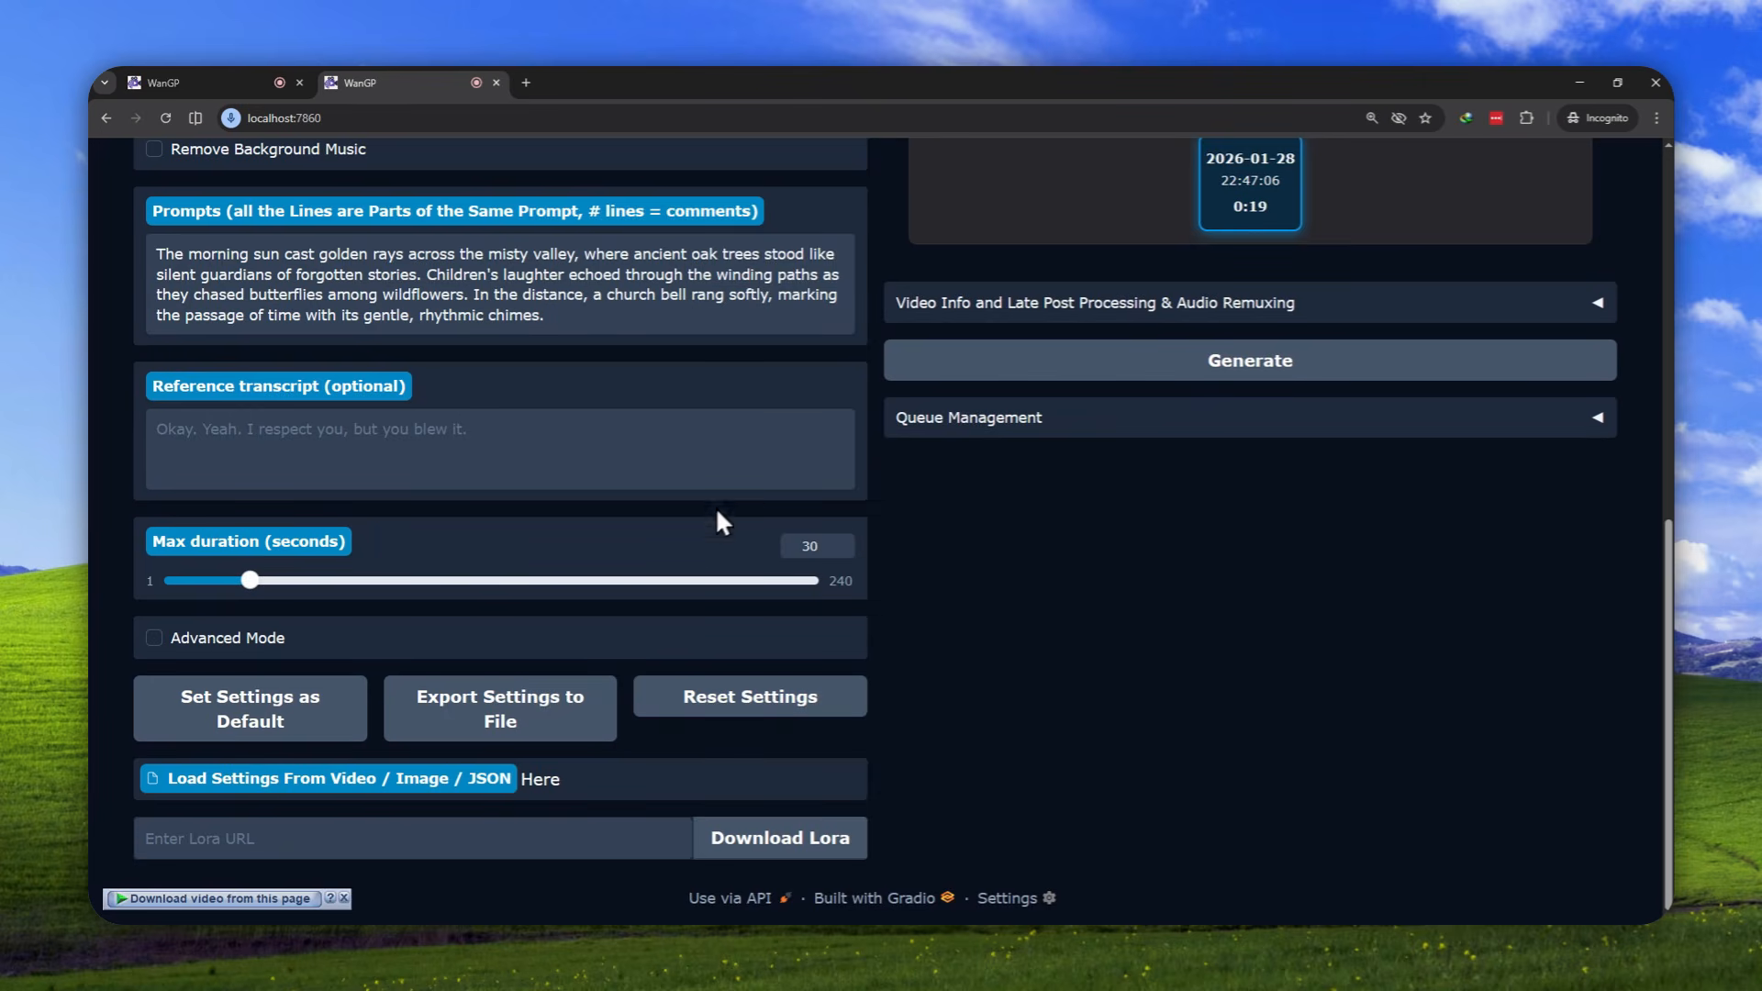
left_click(264, 957)
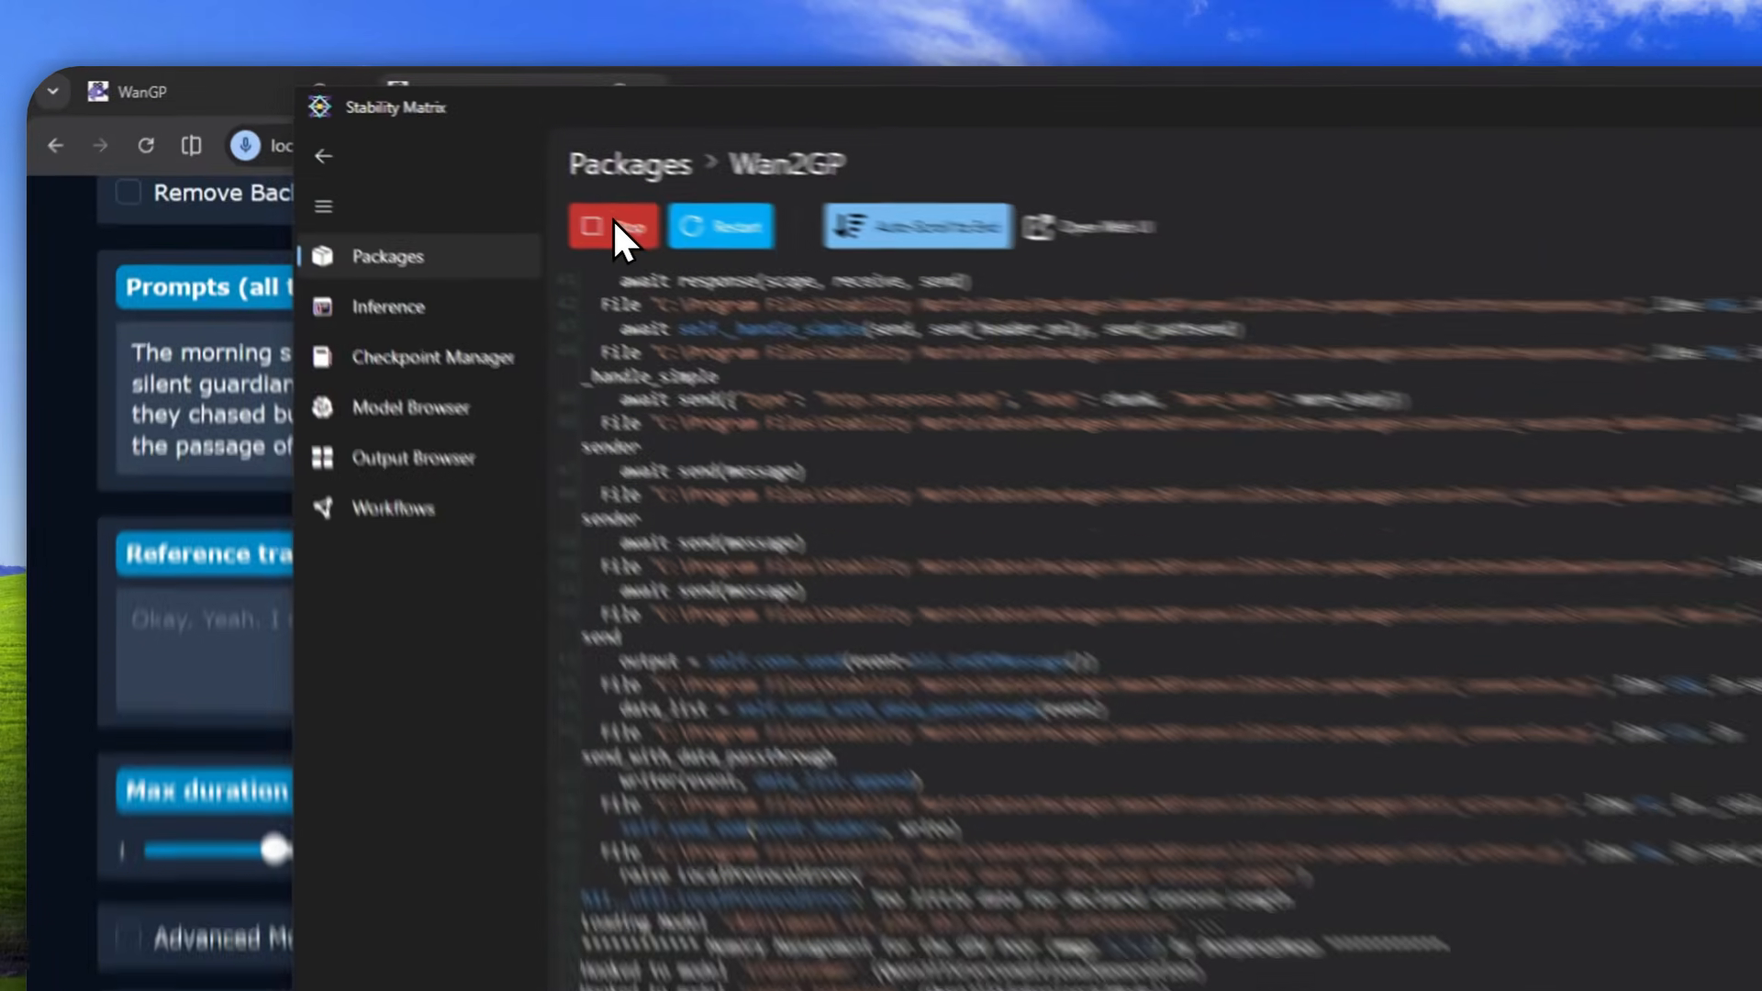
left_click(481, 171)
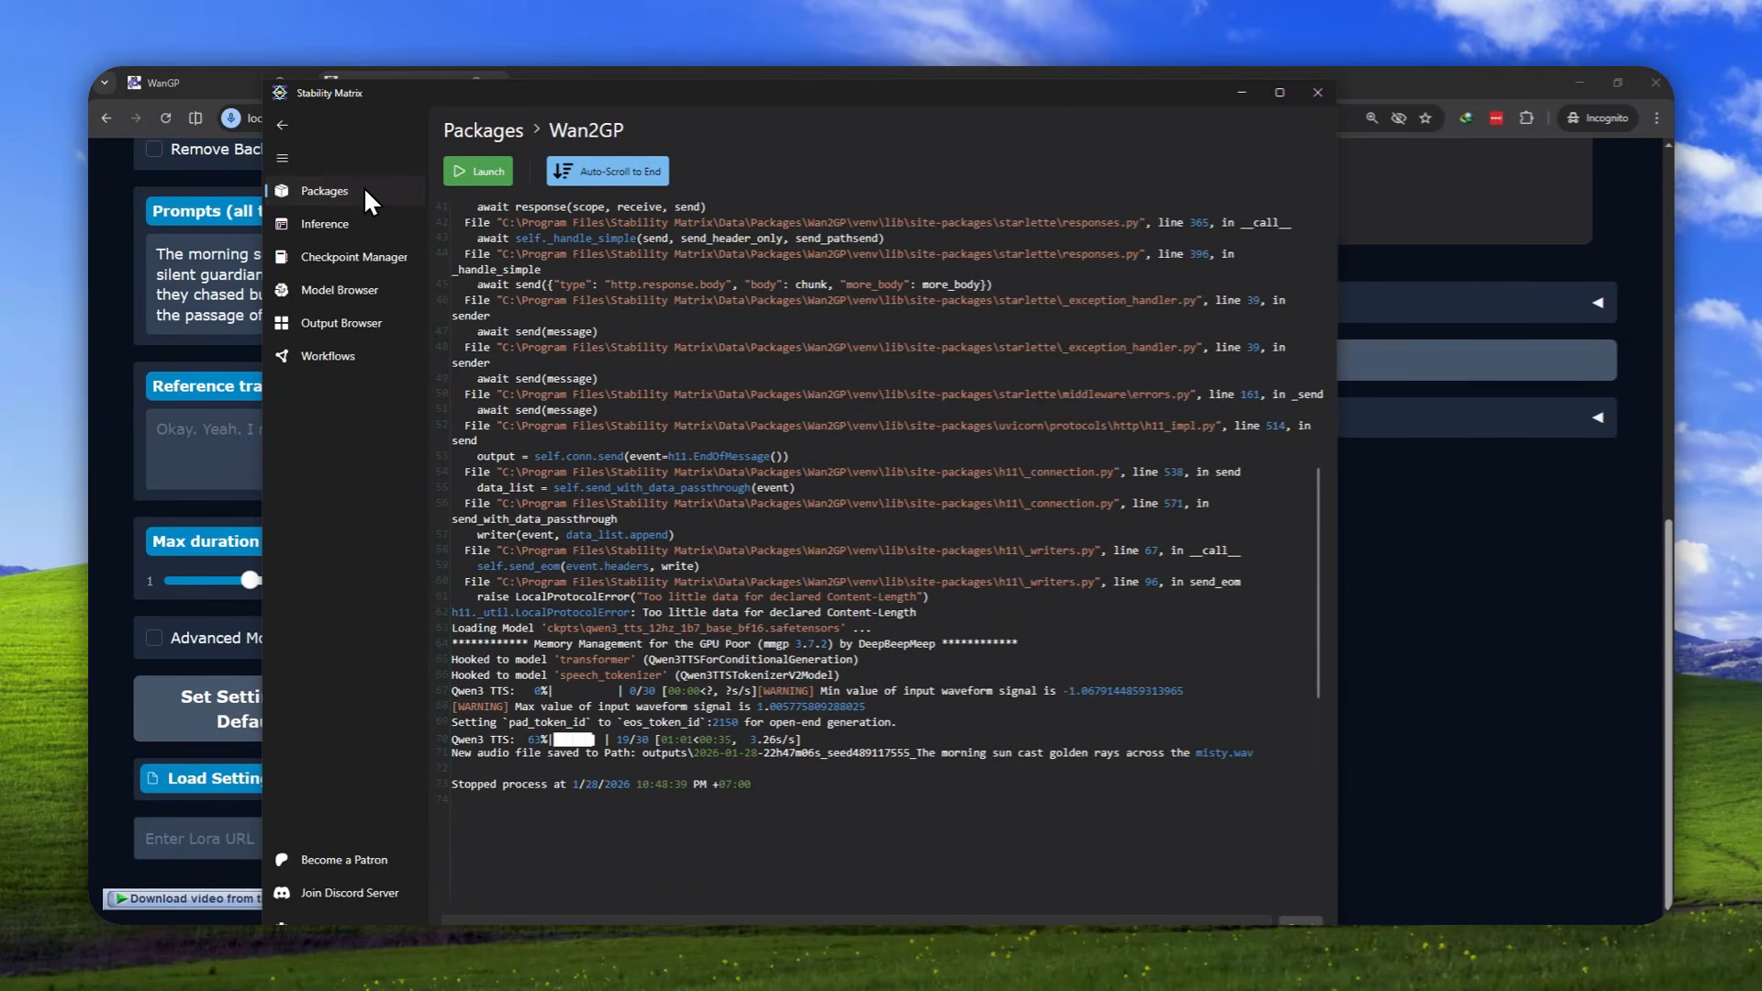
left_click(1369, 97)
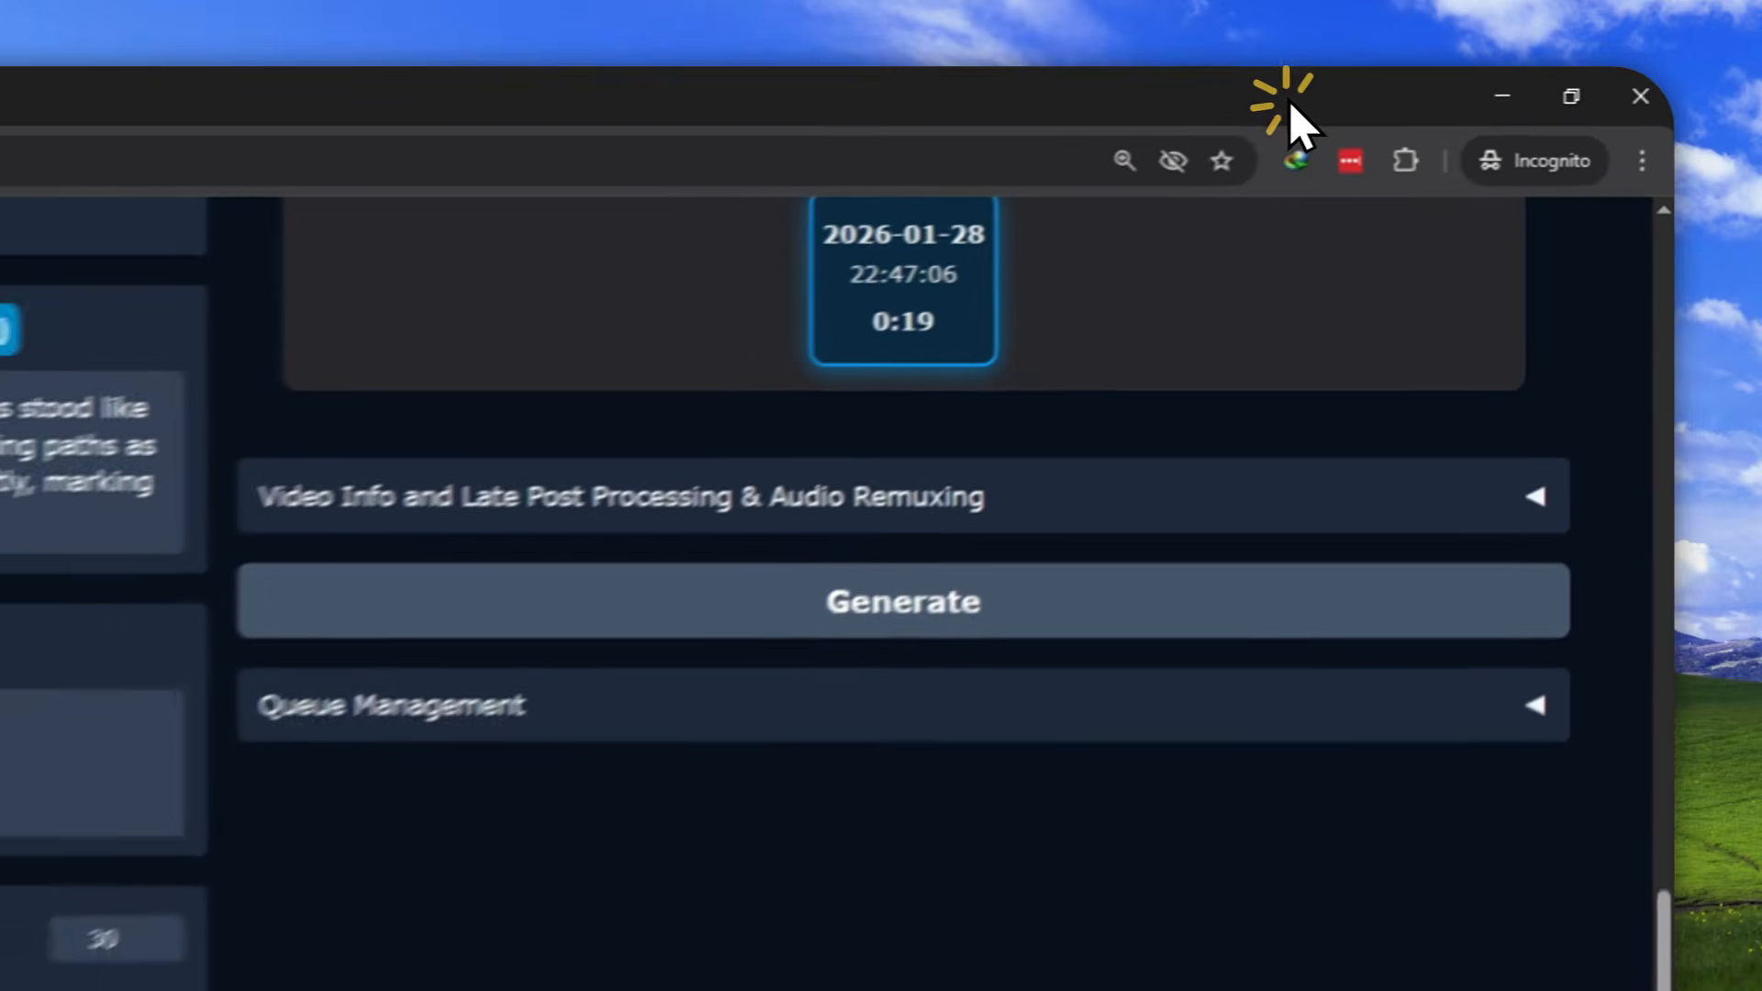
scroll(1183, 413, "up", 3)
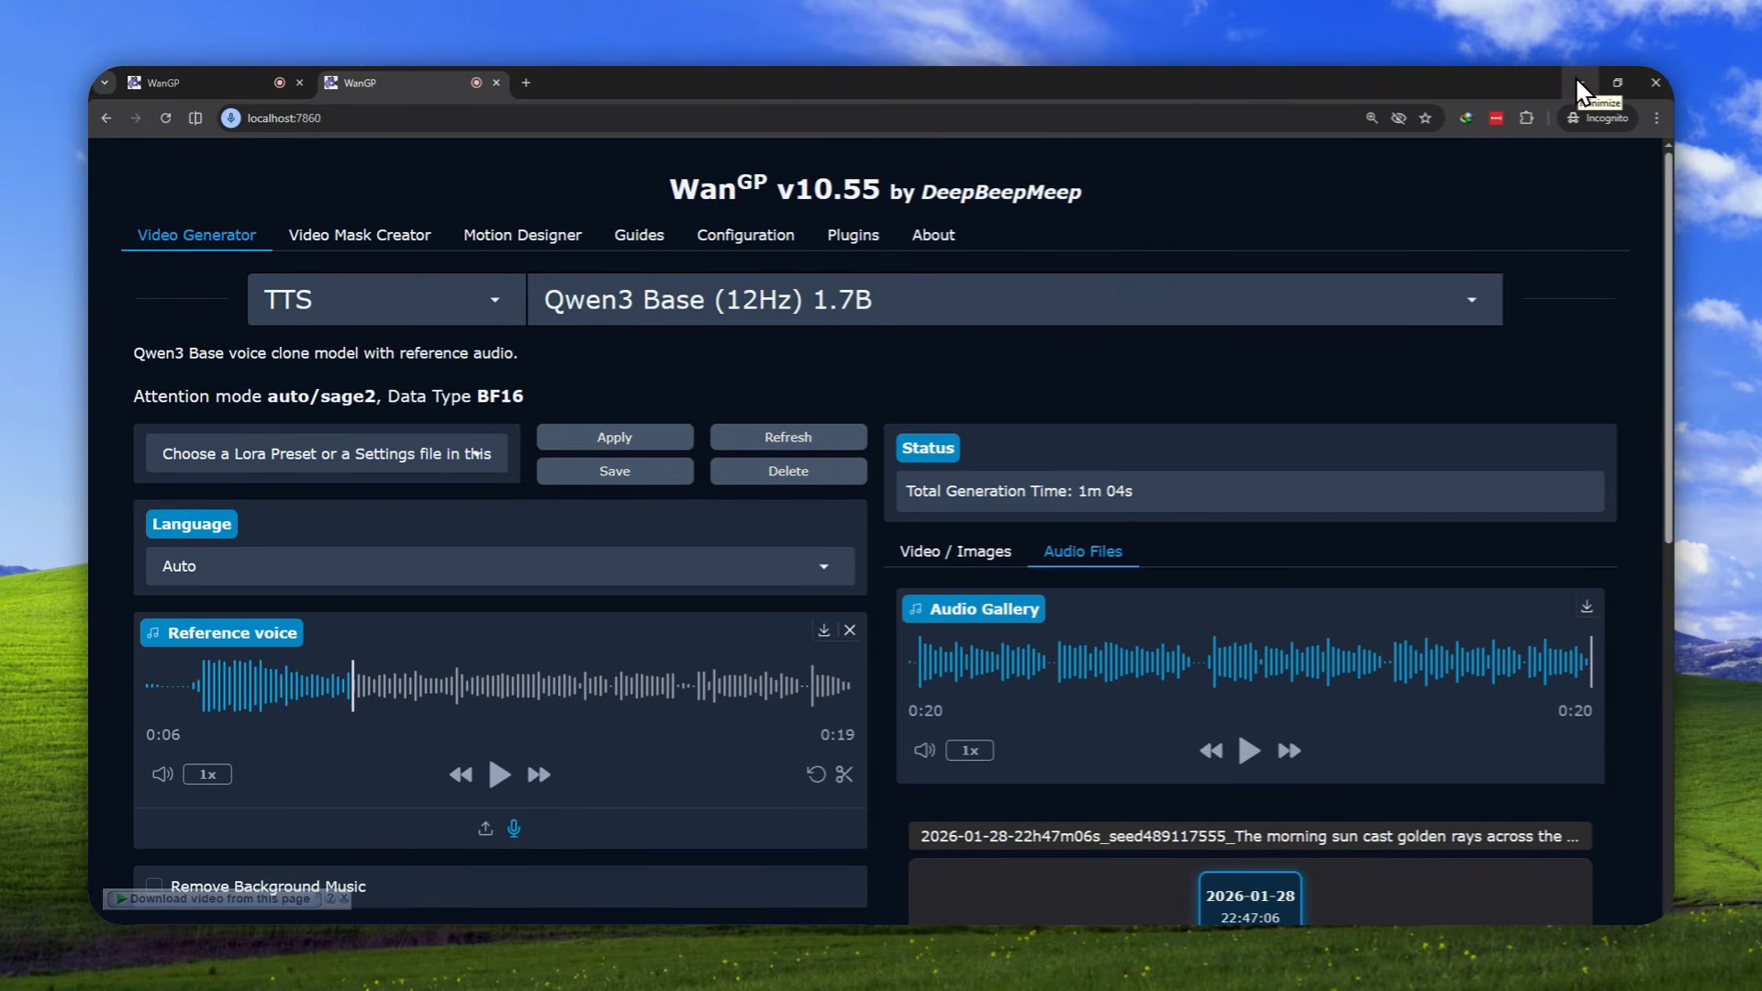
left_click(1574, 75)
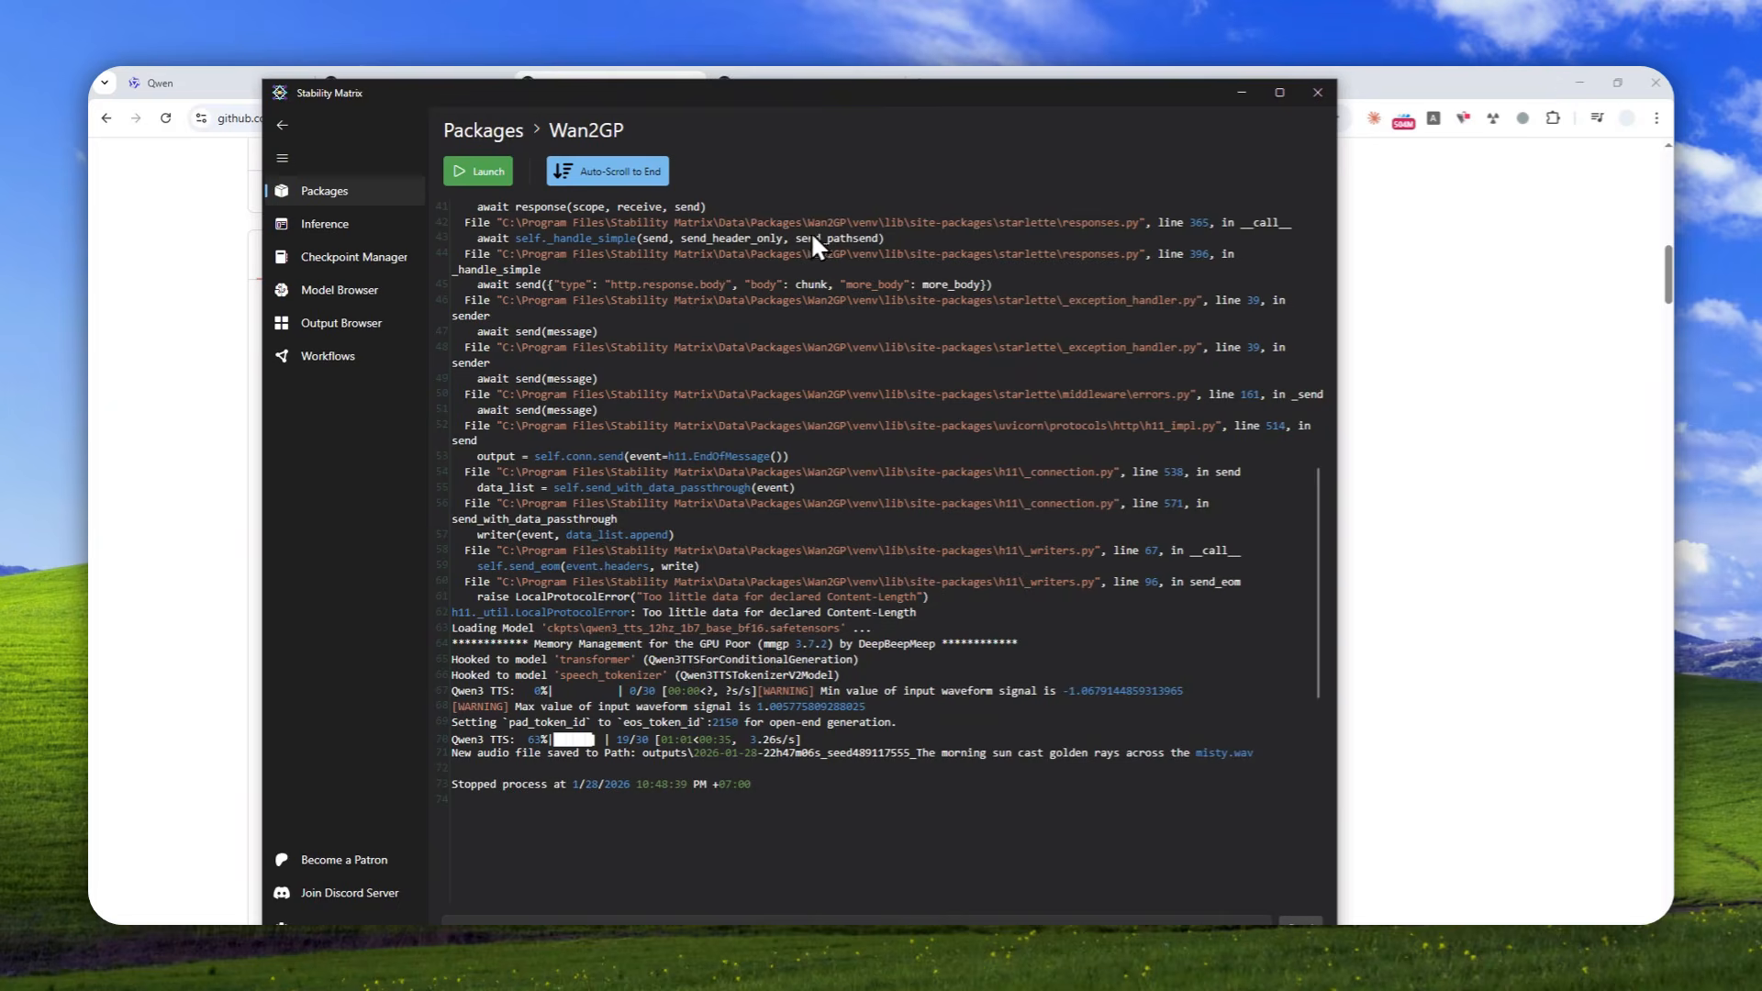
Revisit the Qwen3-TTS blog post, the ComfyUI-Qwen-TTS example workflow image and the StabilityMatrix repository in the browser
left_click(206, 82)
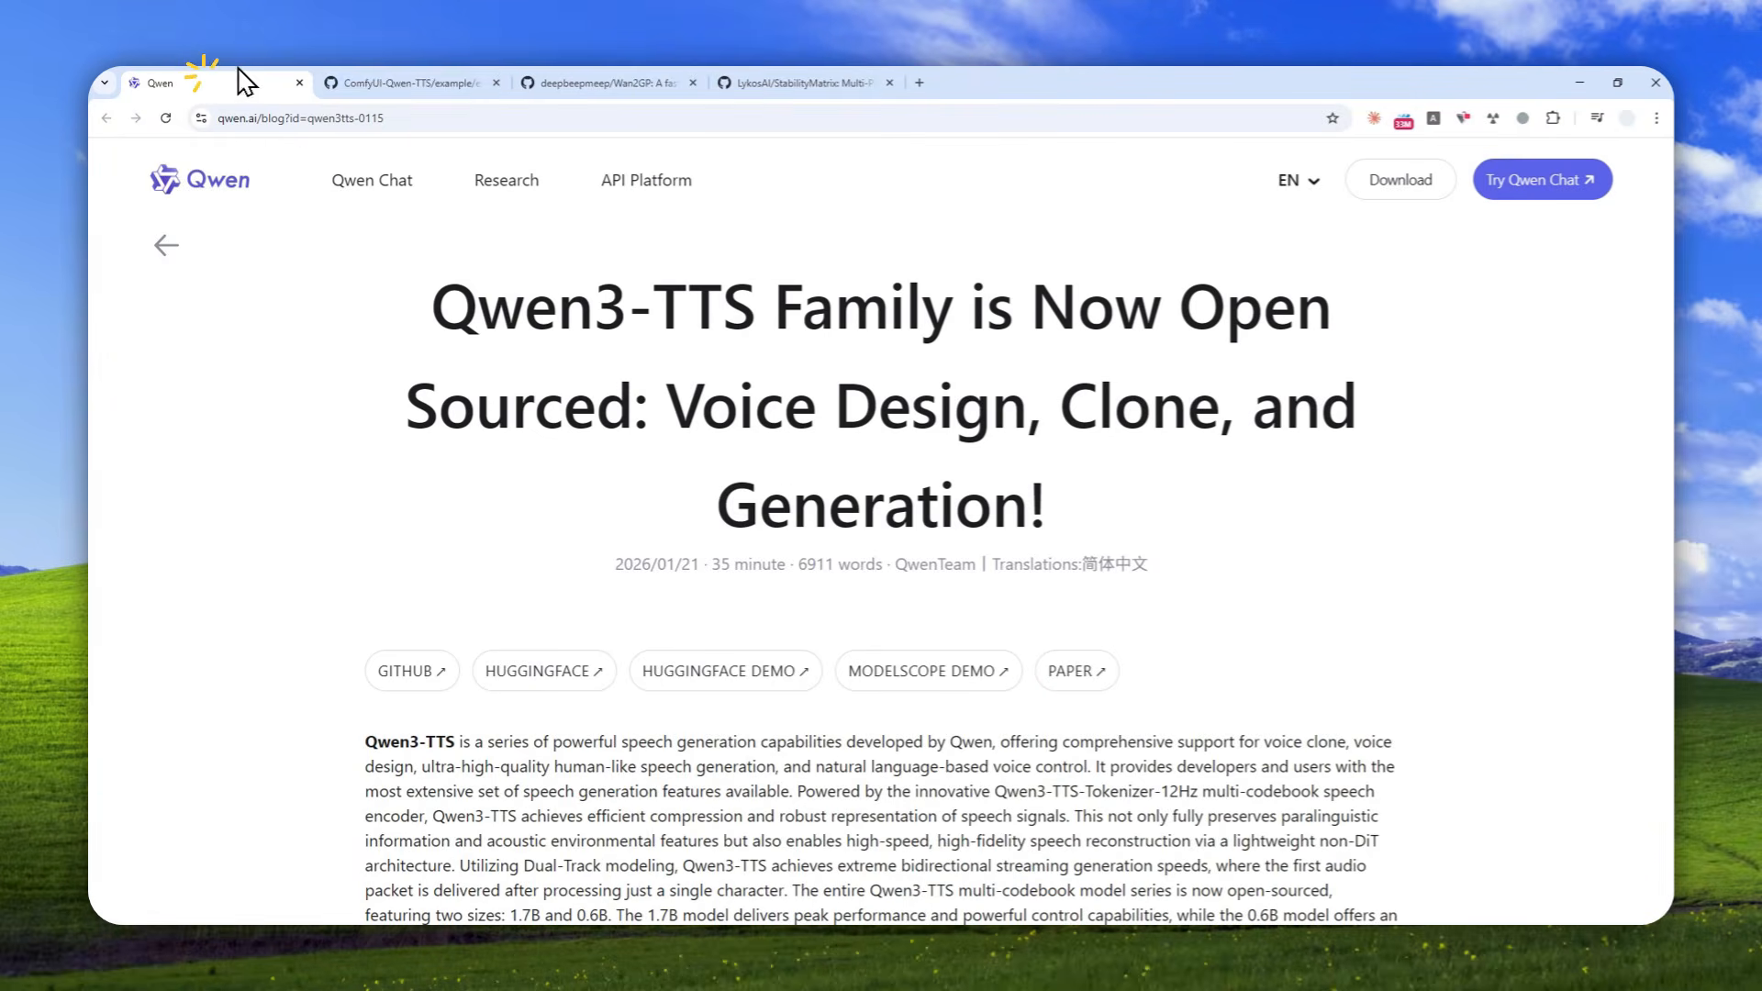
left_click(418, 81)
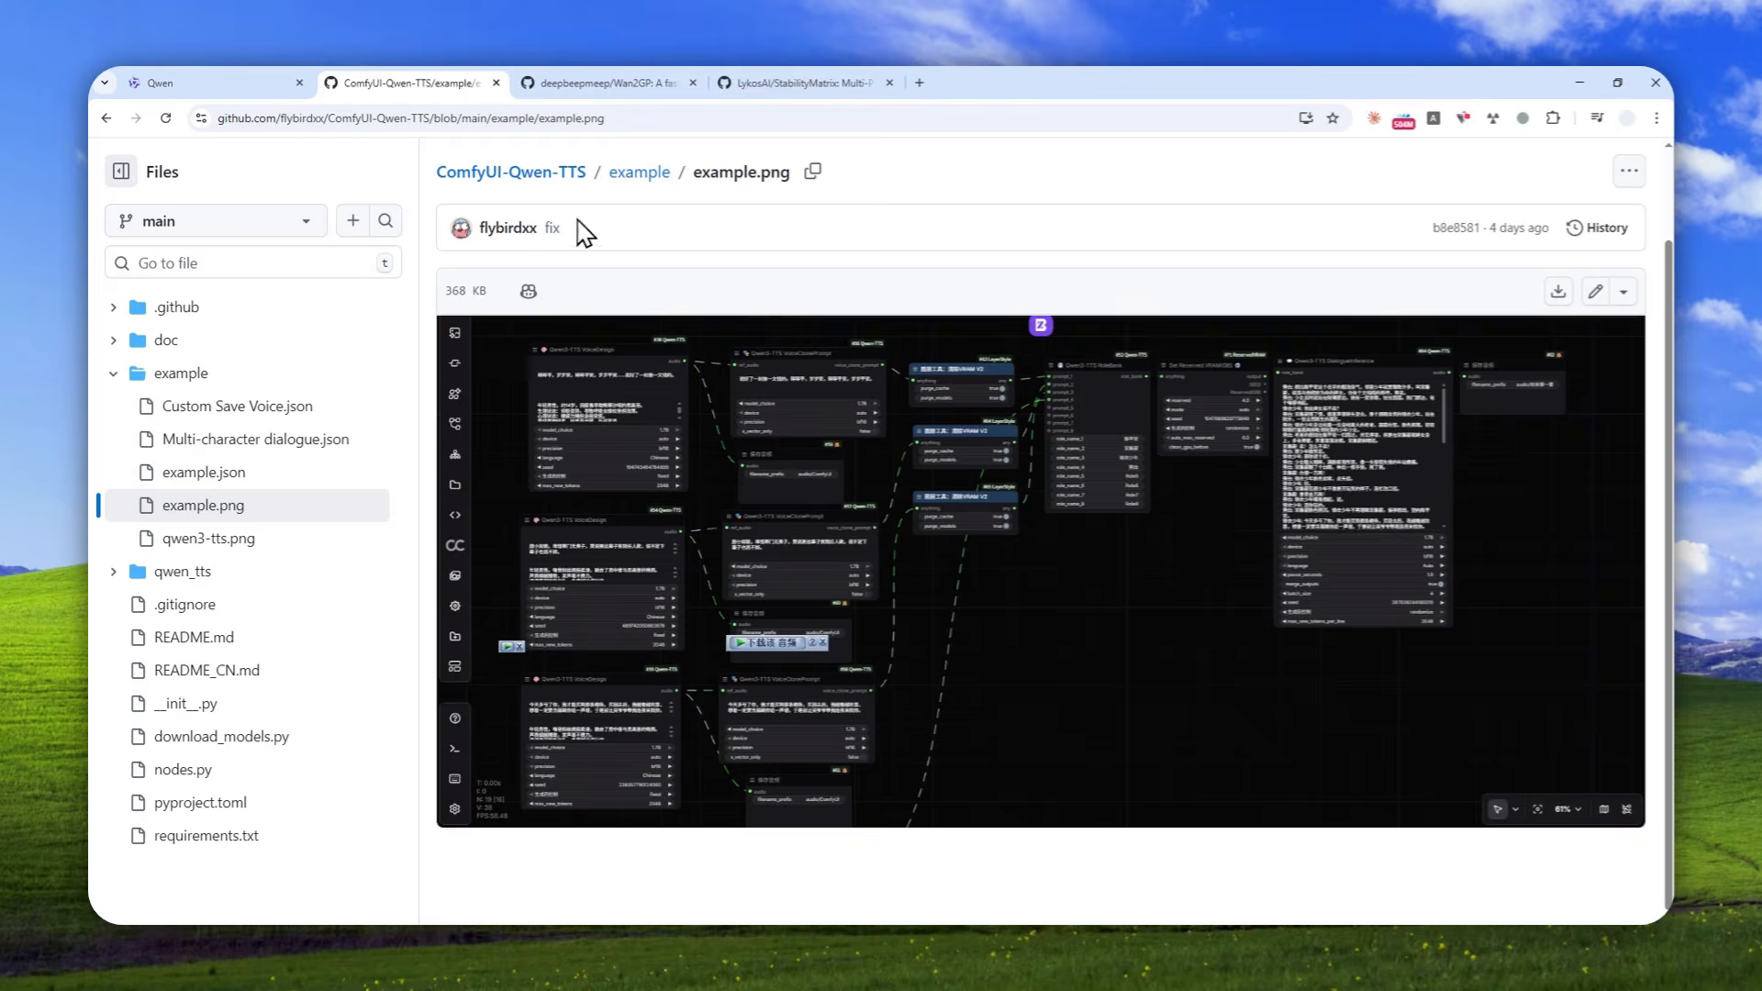
left_click(784, 75)
scroll(759, 537, "up", 5)
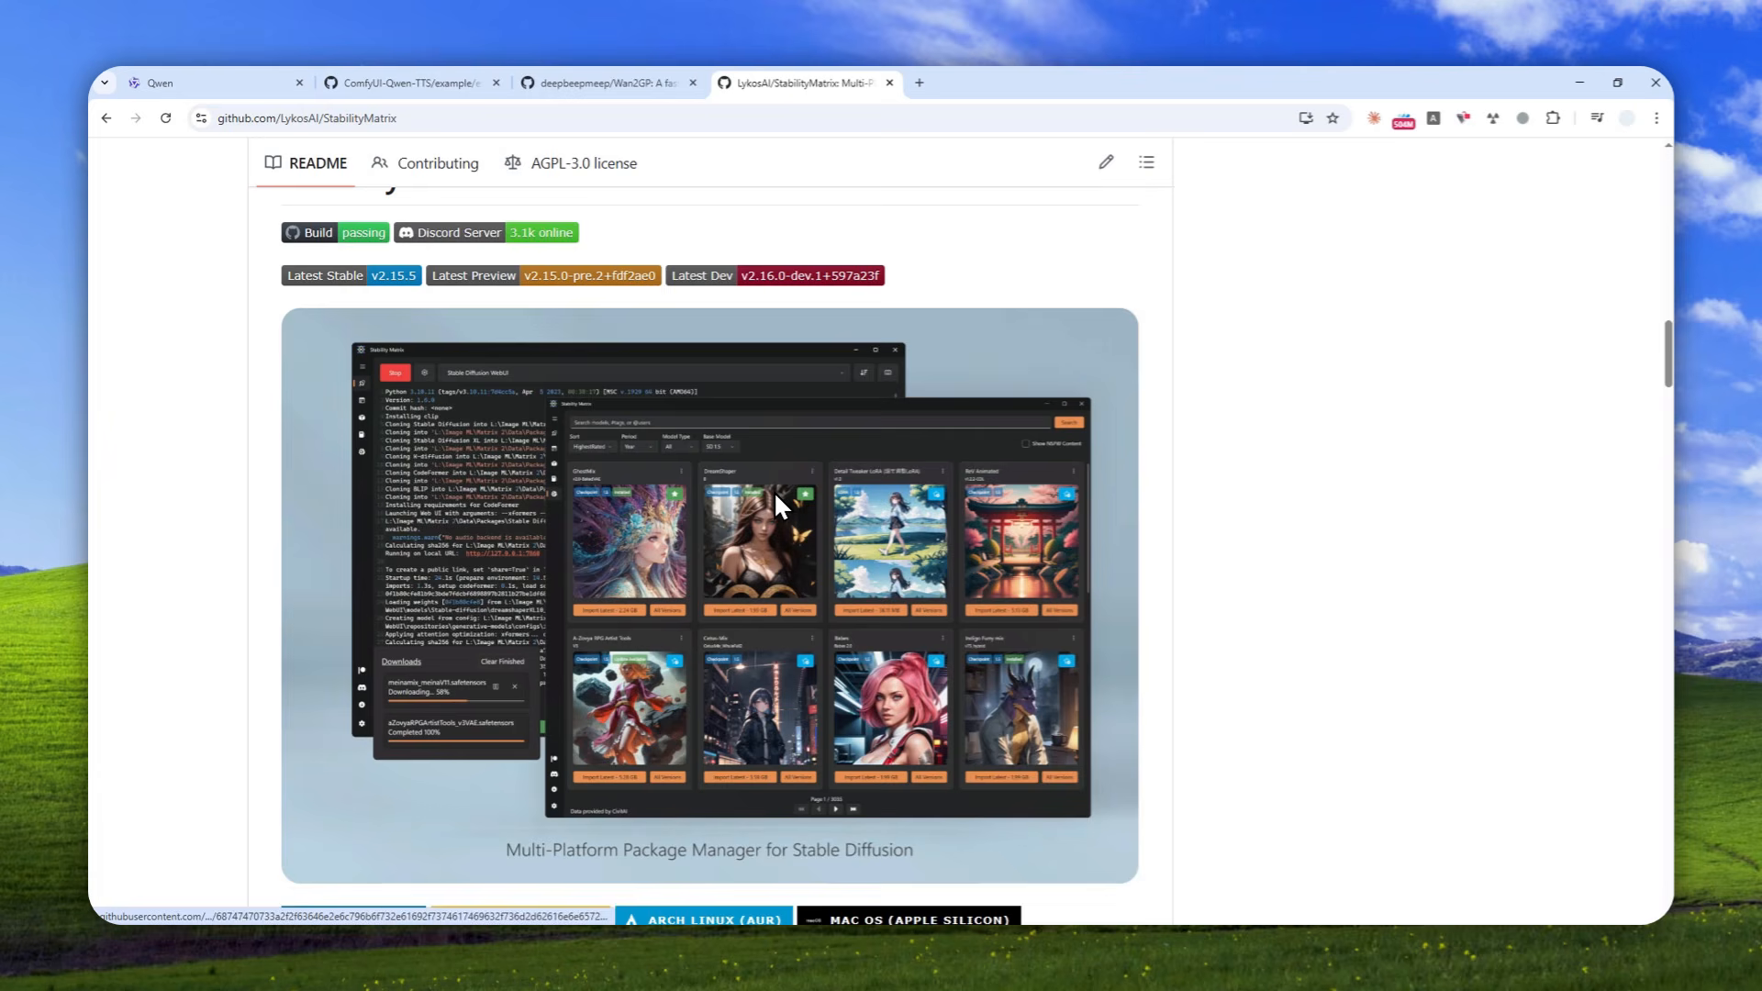
scroll(812, 482, "up", 5)
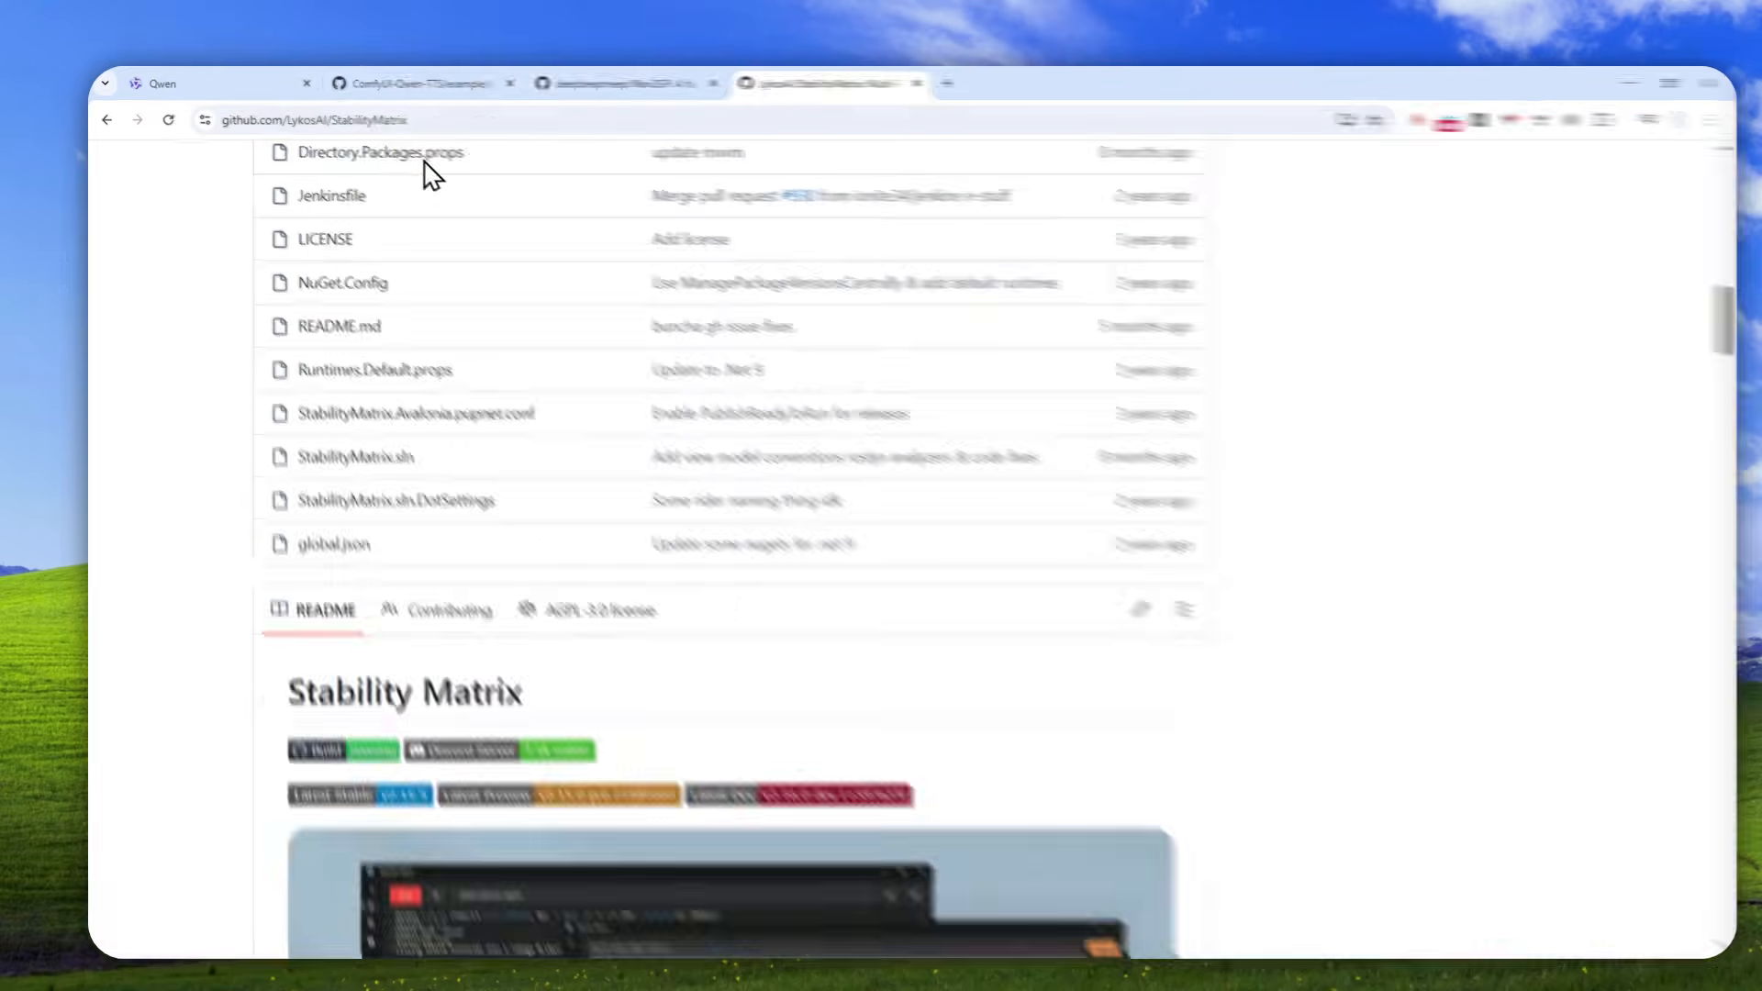
left_click(256, 83)
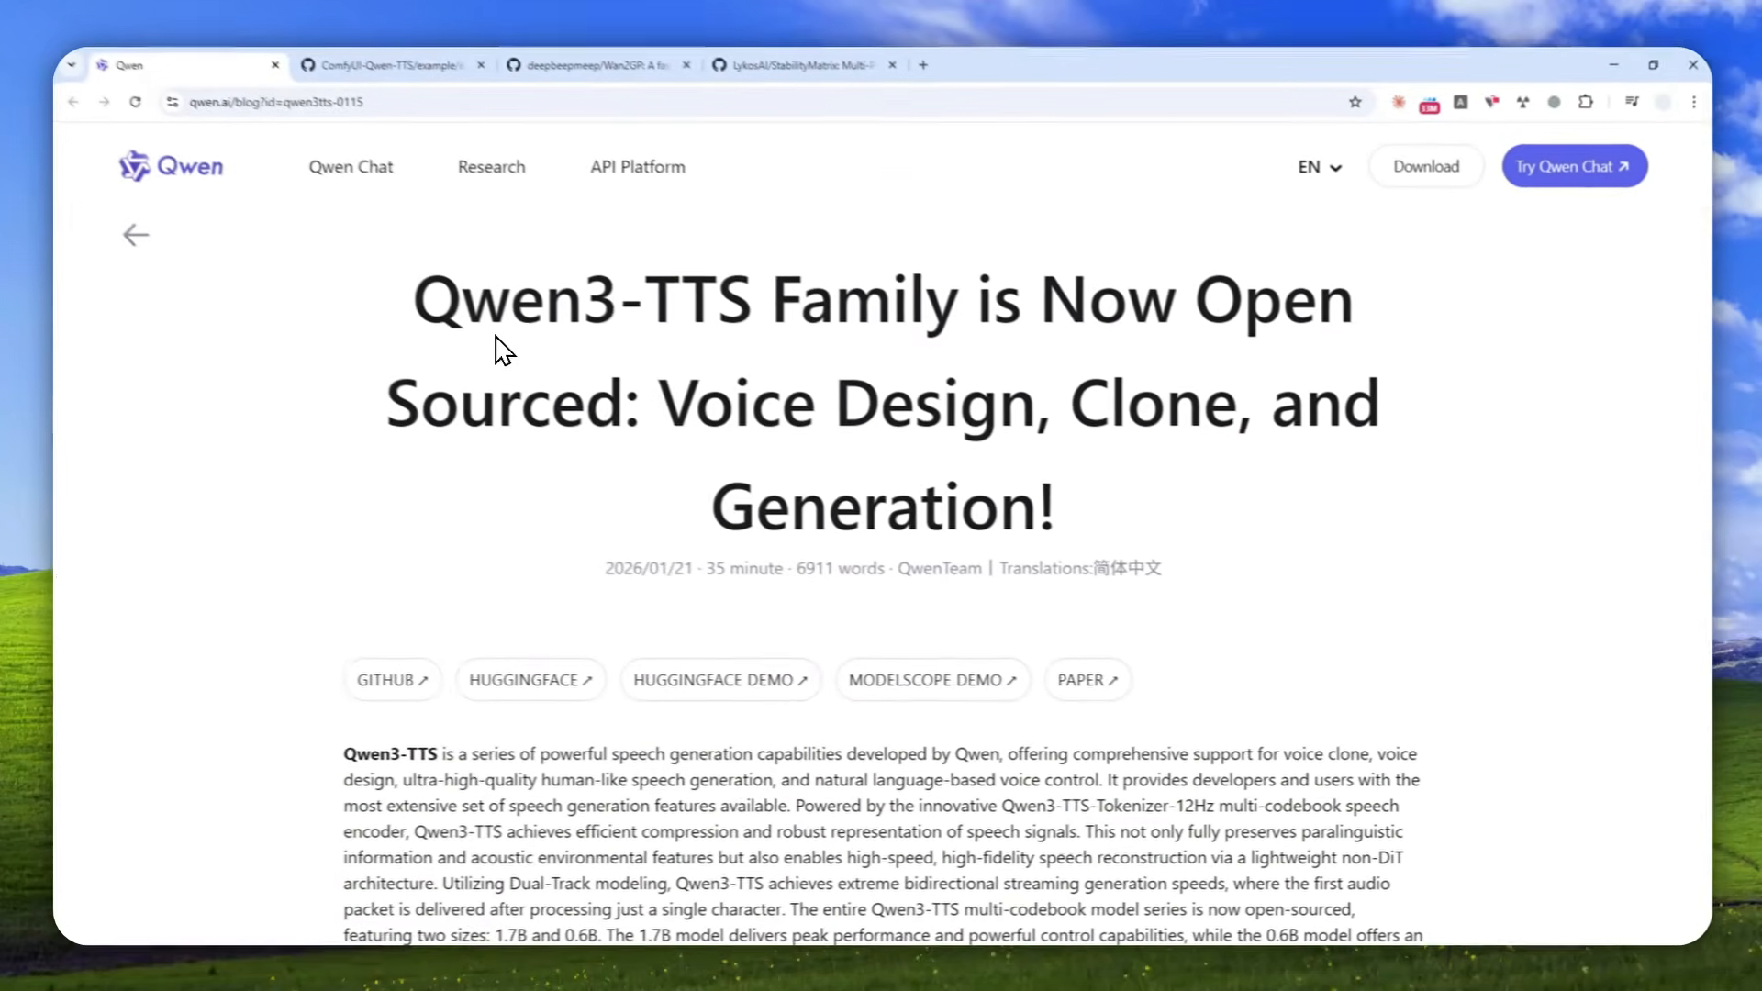